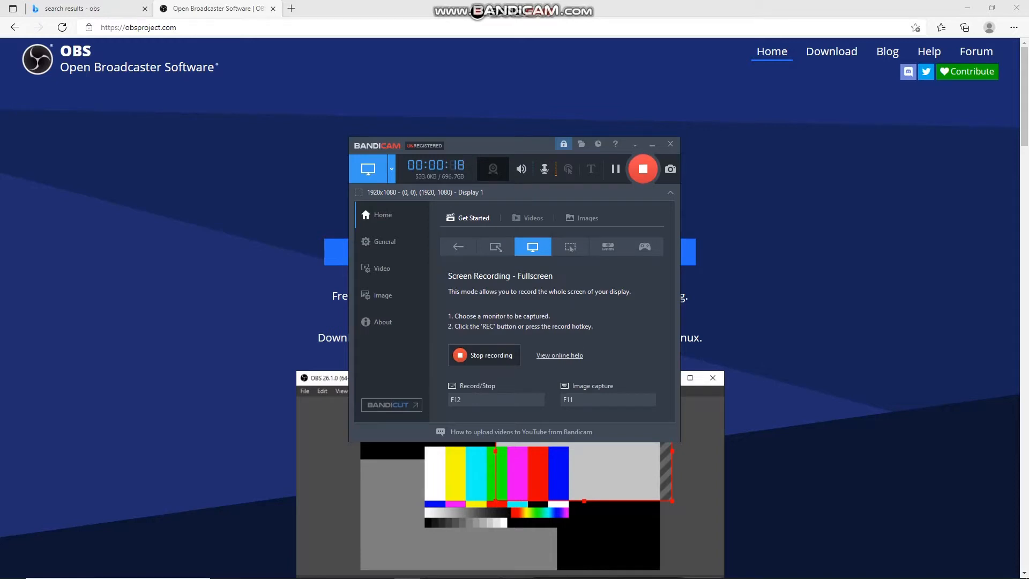
pyautogui.rightClick(746, 289)
pyautogui.click(734, 295)
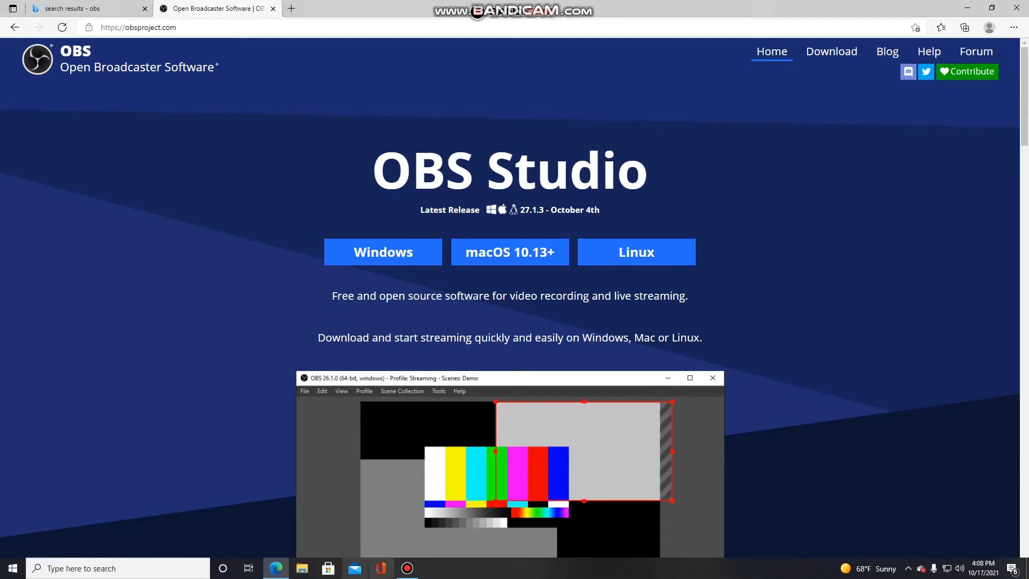
pyautogui.click(408, 568)
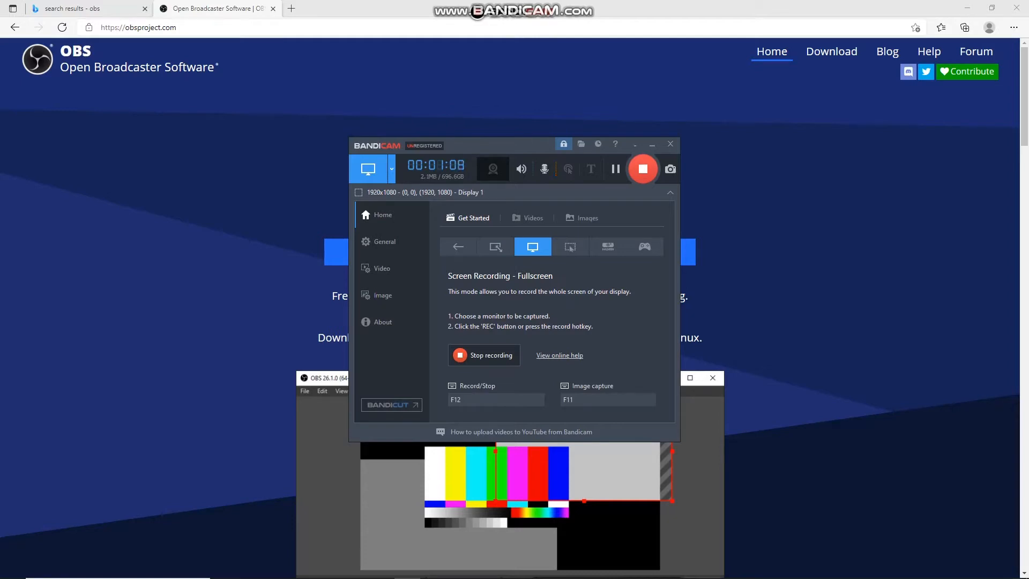
pyautogui.hotkey('alt', 'Tab')
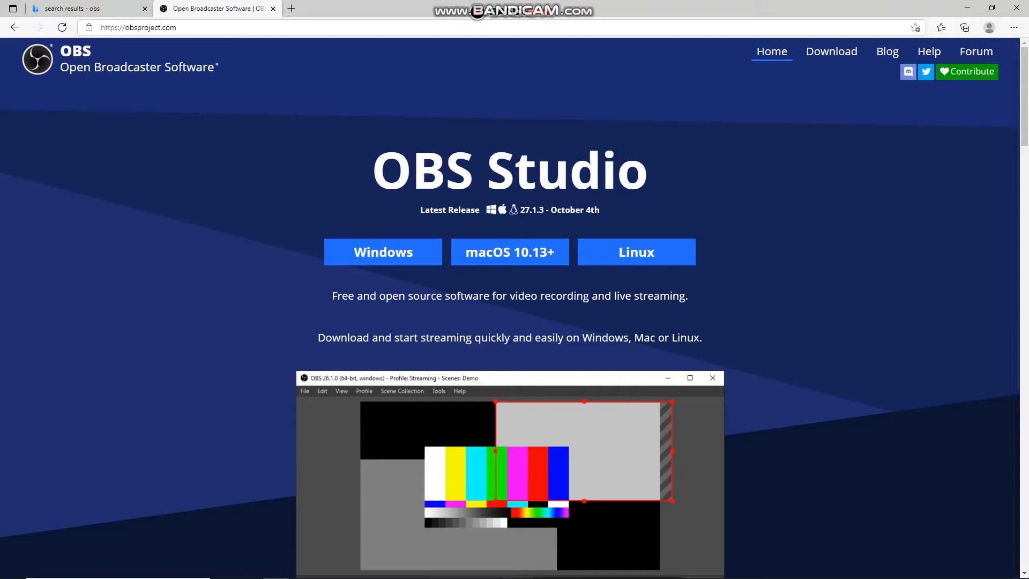
pyautogui.moveTo(133, 28); pyautogui.dragTo(177, 28)
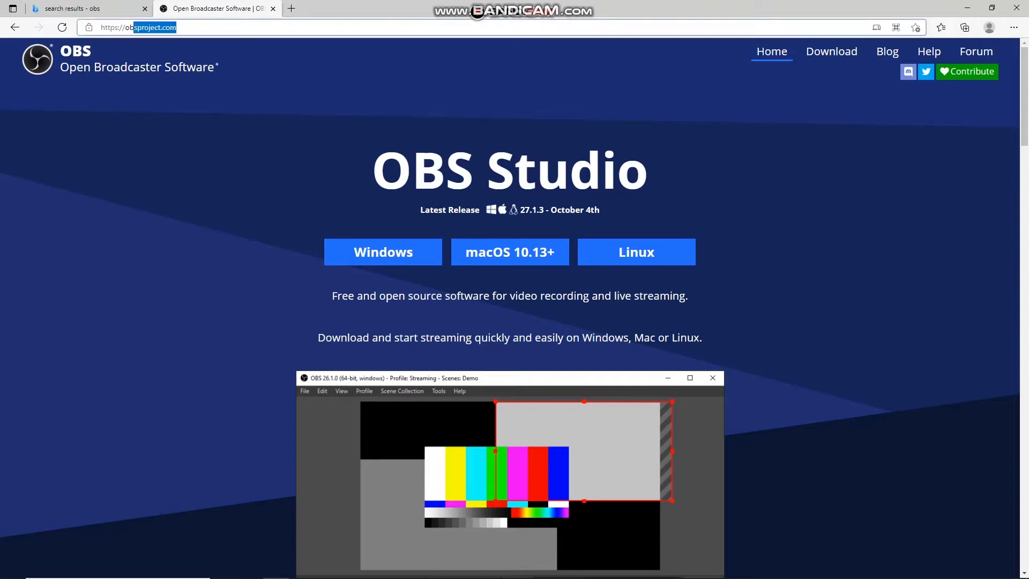
pyautogui.press('Escape')
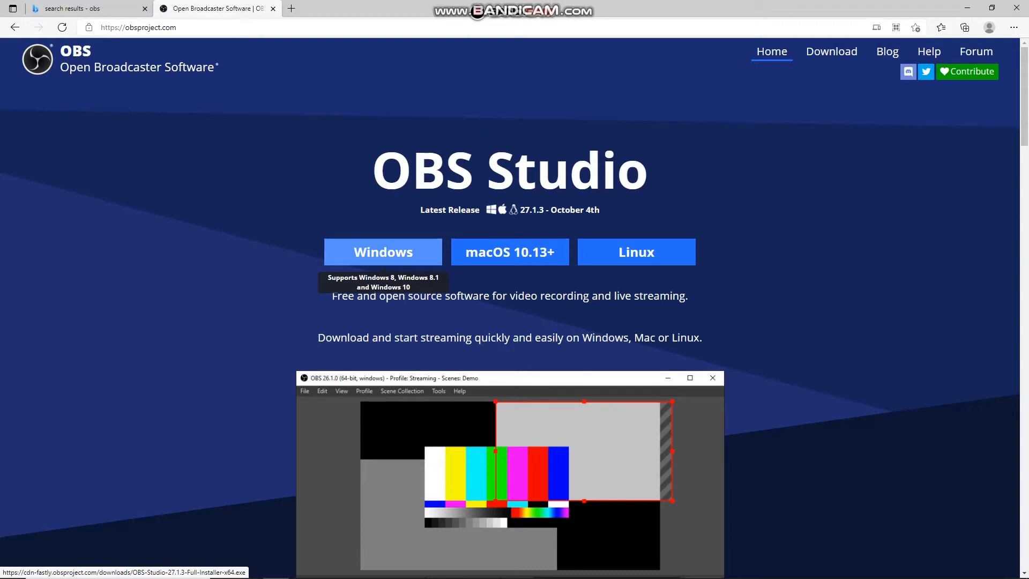
# - Download the Windows installer for OBS Studio 27.1.3 and run the downloaded file
pyautogui.click(383, 252)
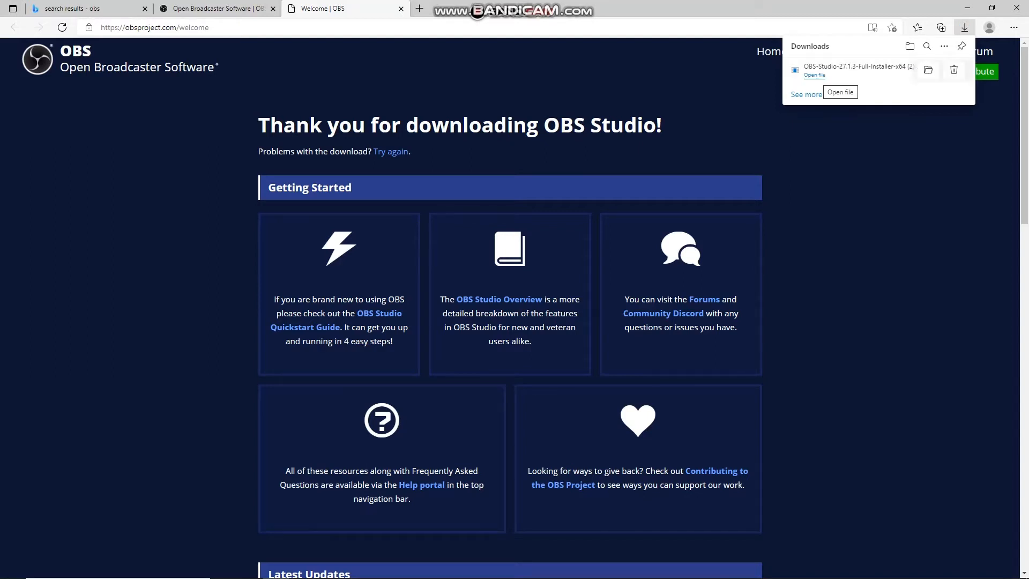
pyautogui.click(814, 75)
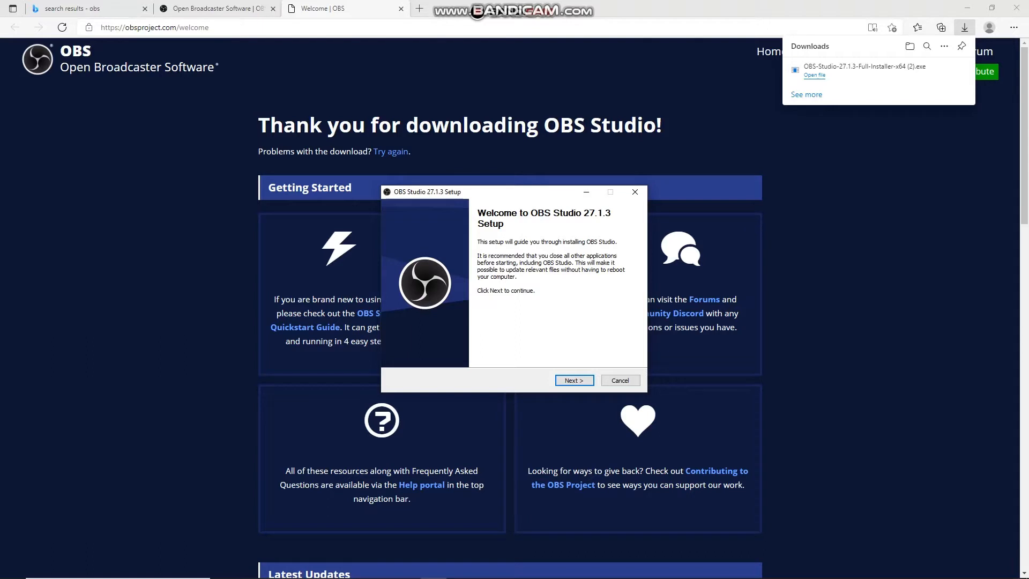
# - Close the web browser window, leaving the OBS Studio setup open
pyautogui.moveTo(276, 568)
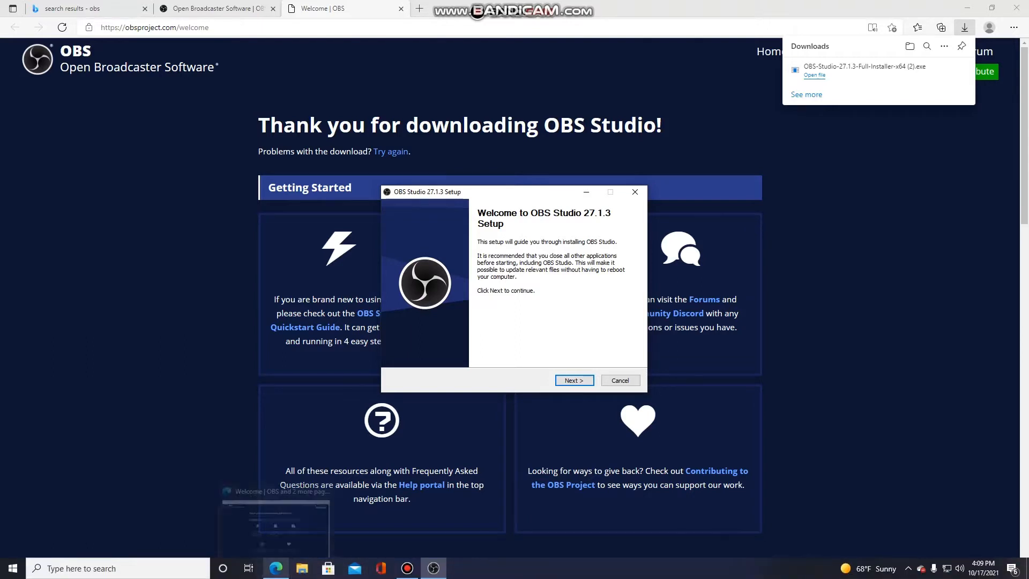
pyautogui.moveTo(325, 484)
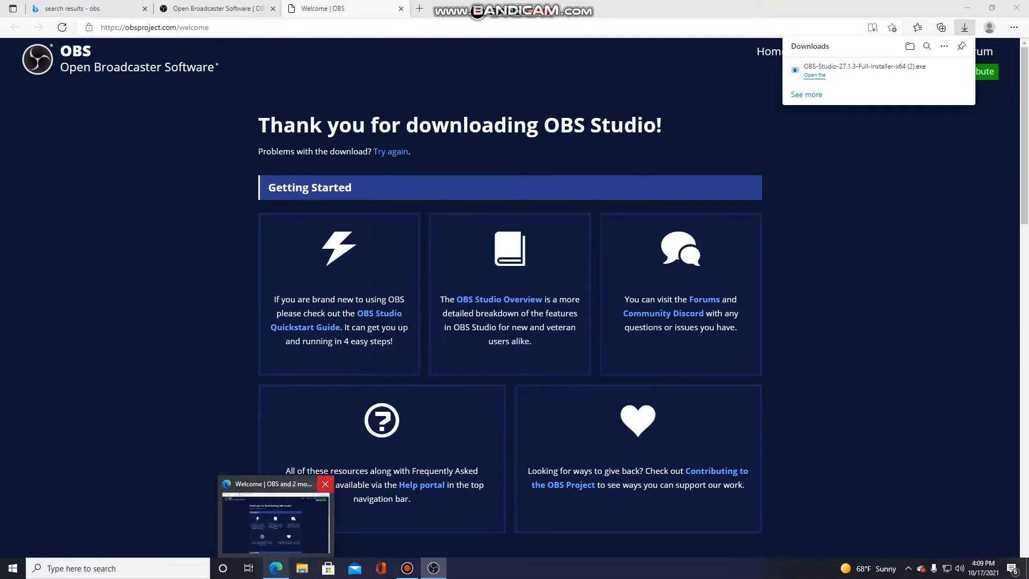
pyautogui.click(325, 484)
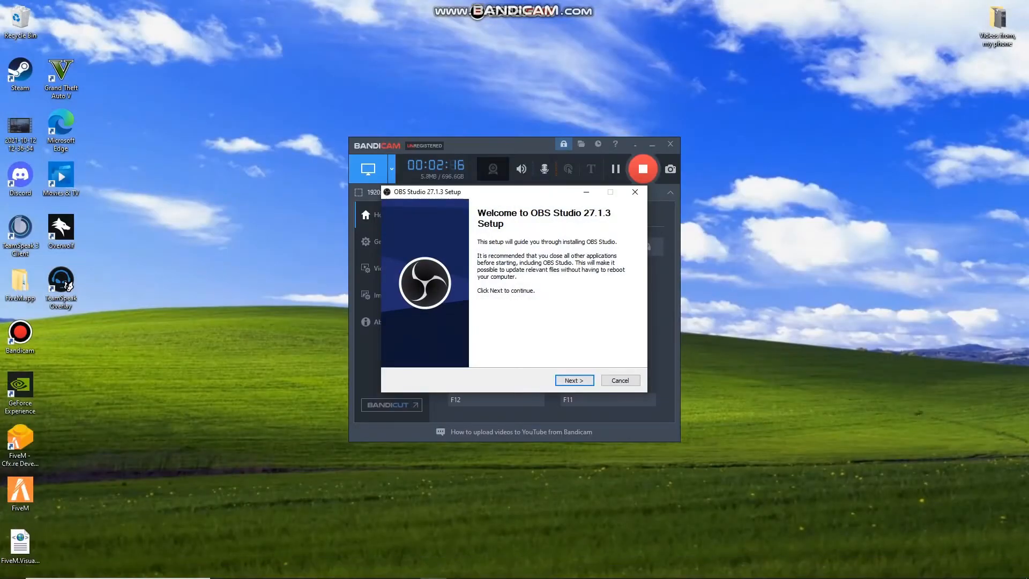
# - Install OBS Studio 27.1.3 in the default folder C:\Program Files\obs-studio and finish setup with the launch option enabled
pyautogui.press('Return')
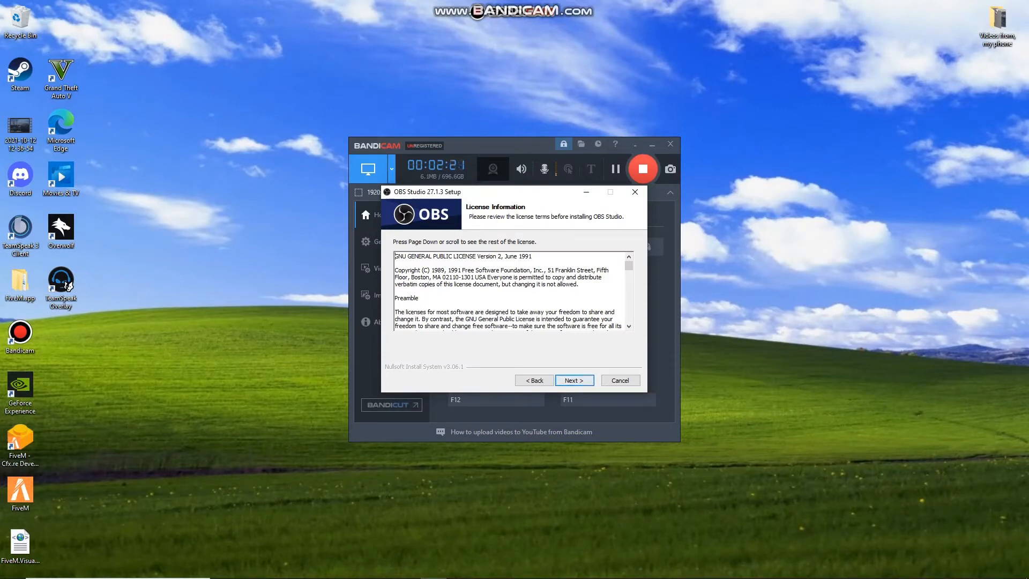
pyautogui.press('Return')
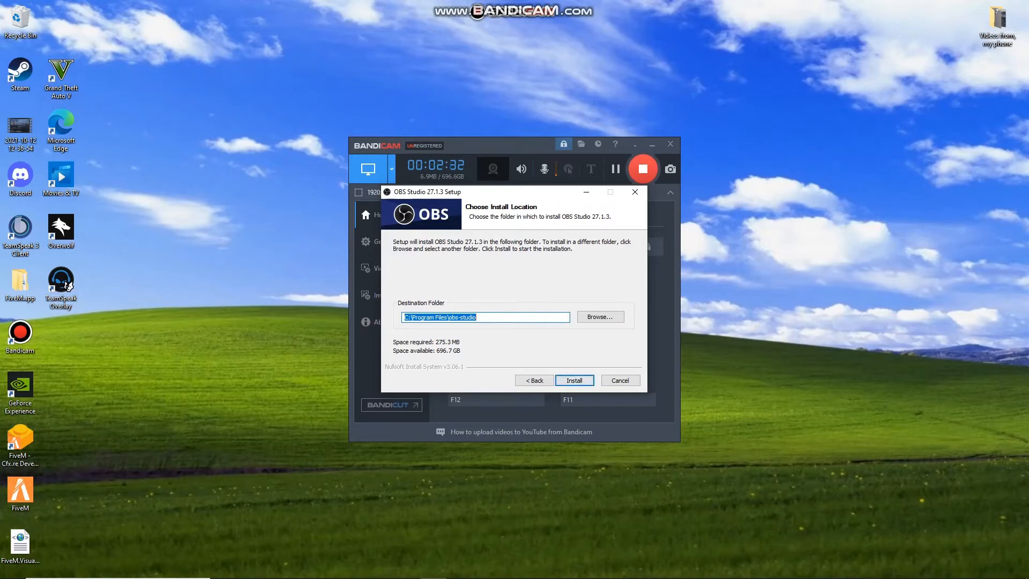
pyautogui.press('Return')
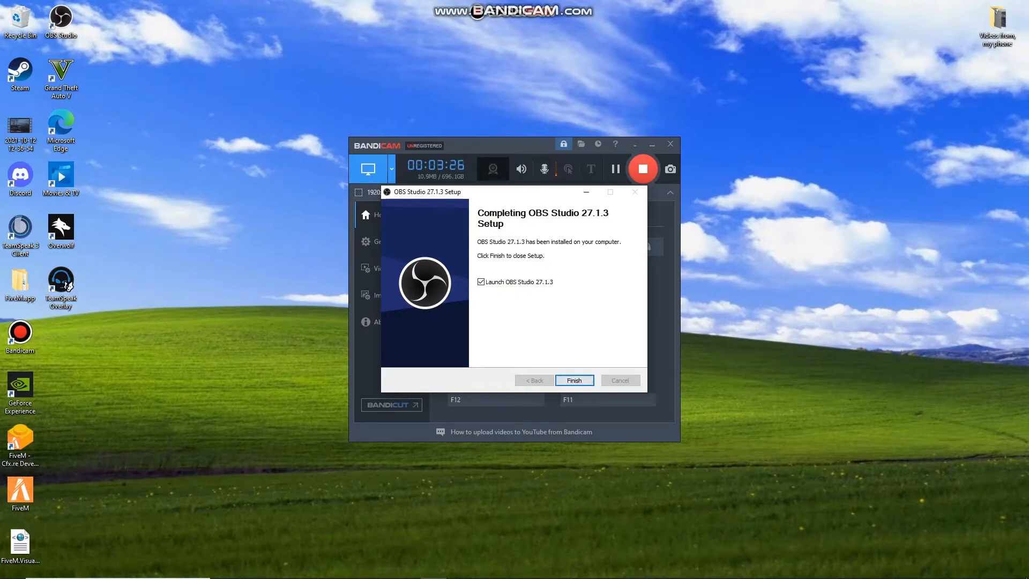
pyautogui.press('Return')
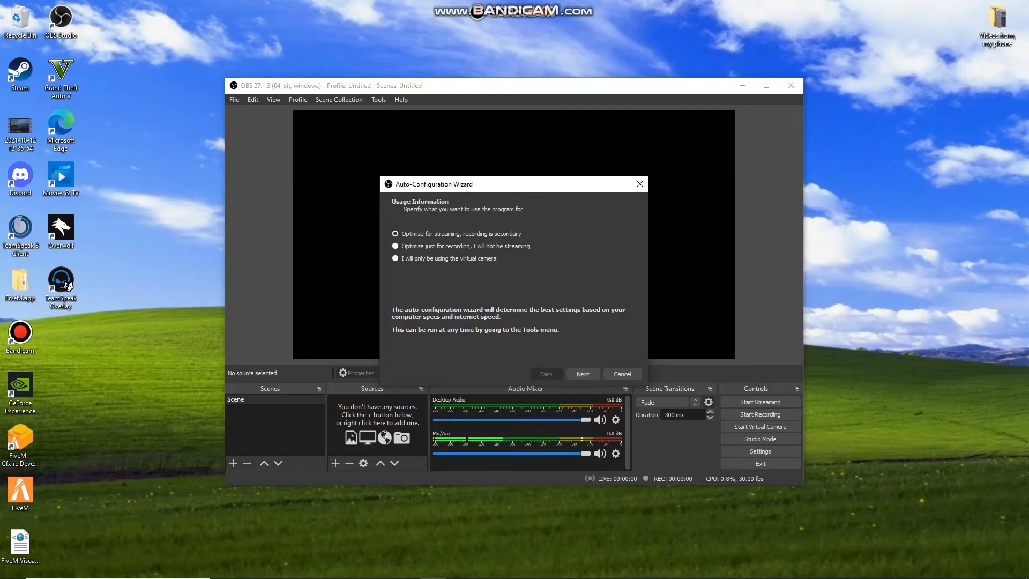
# - Complete the auto-configuration wizard, optimizing just for recording at the current 1920x1080 canvas resolution and 60 FPS, and apply the settings
pyautogui.click(396, 246)
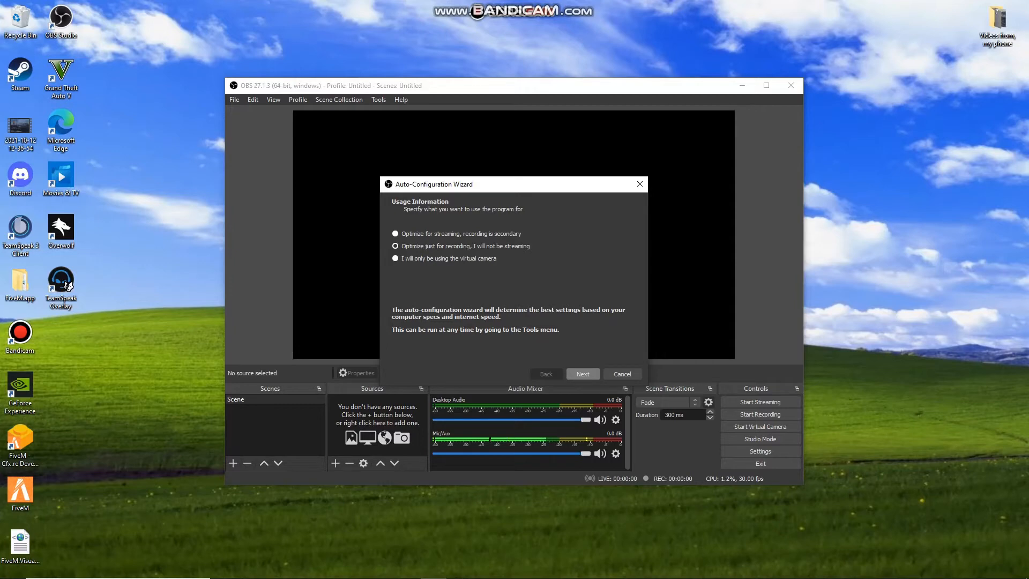
pyautogui.click(582, 374)
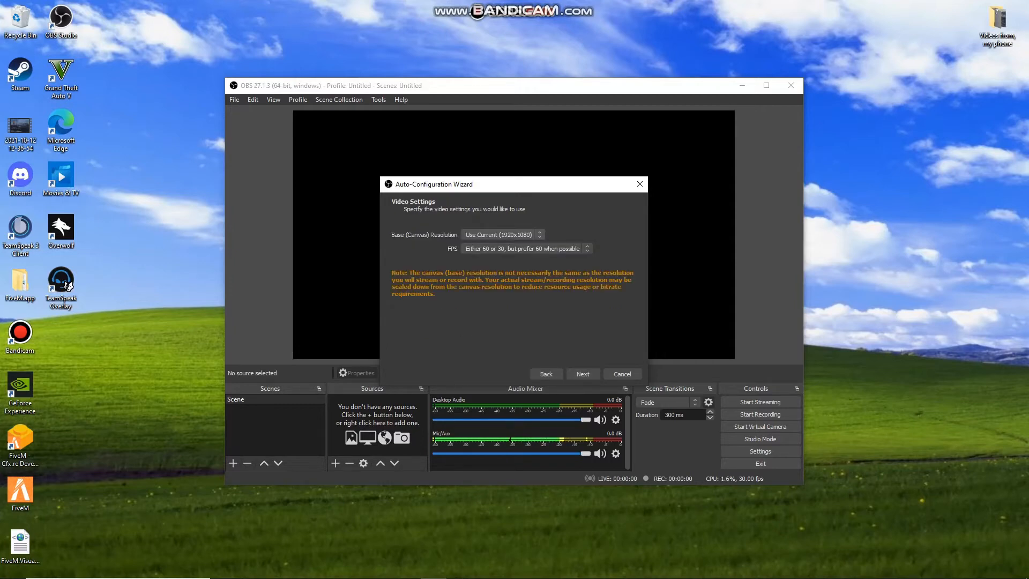
pyautogui.click(501, 234)
pyautogui.click(501, 234)
pyautogui.click(526, 248)
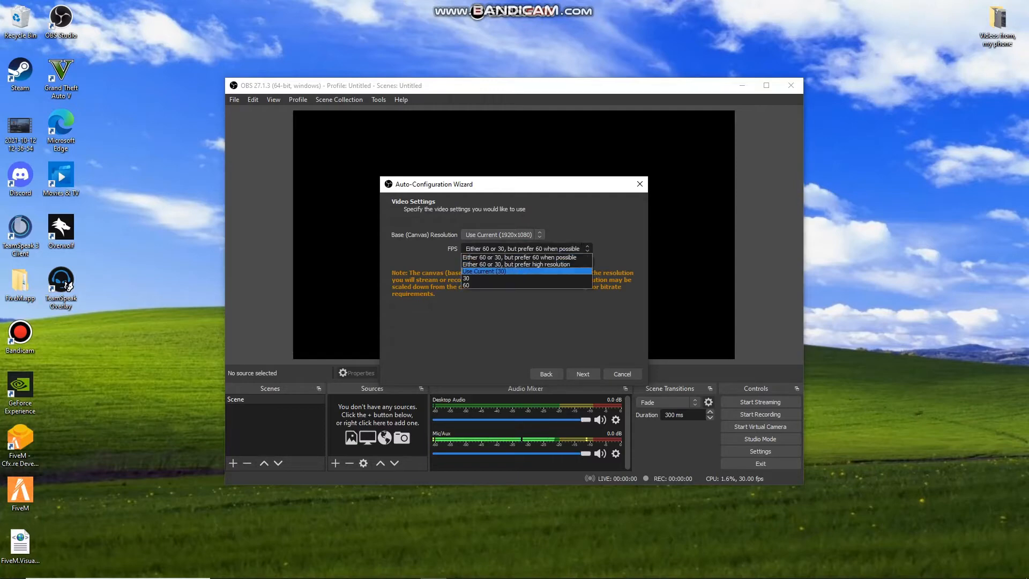
pyautogui.click(525, 278)
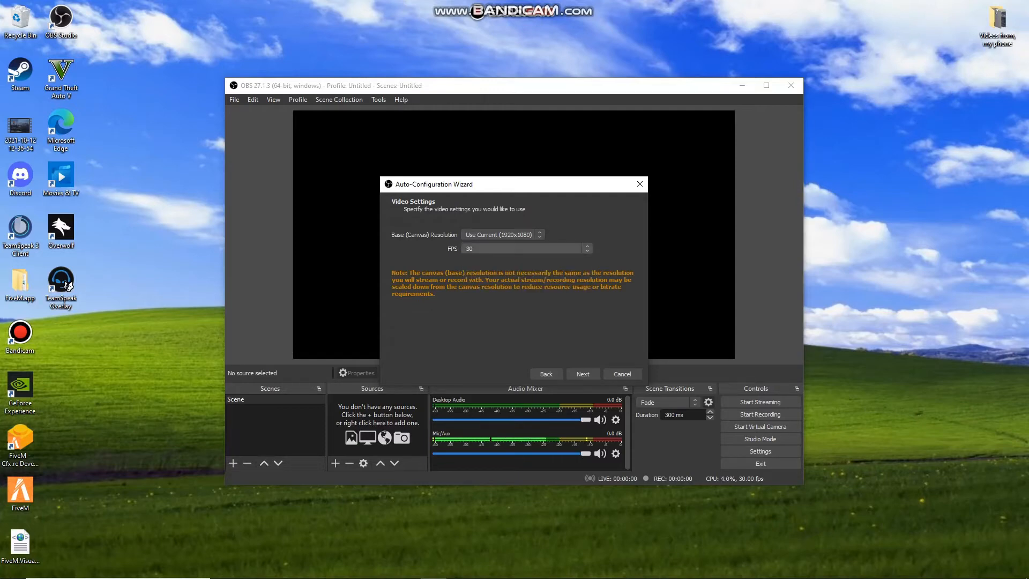
pyautogui.click(525, 248)
pyautogui.click(526, 285)
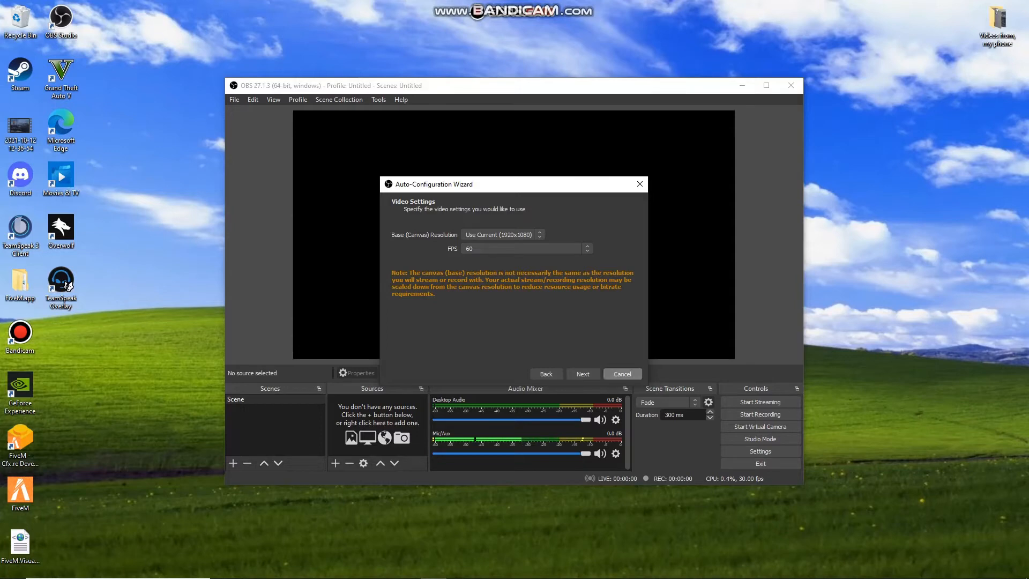
pyautogui.click(583, 374)
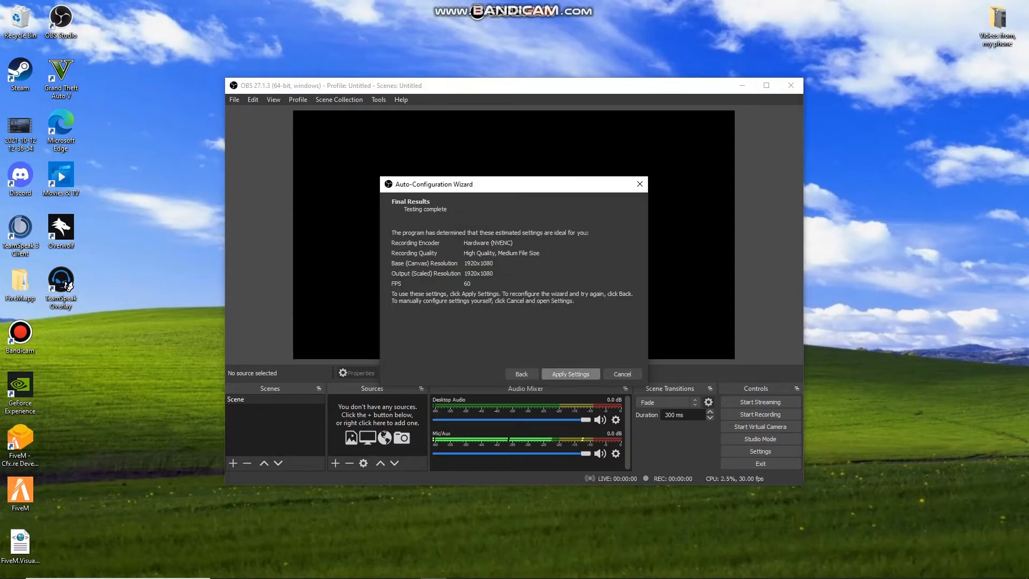
pyautogui.click(570, 374)
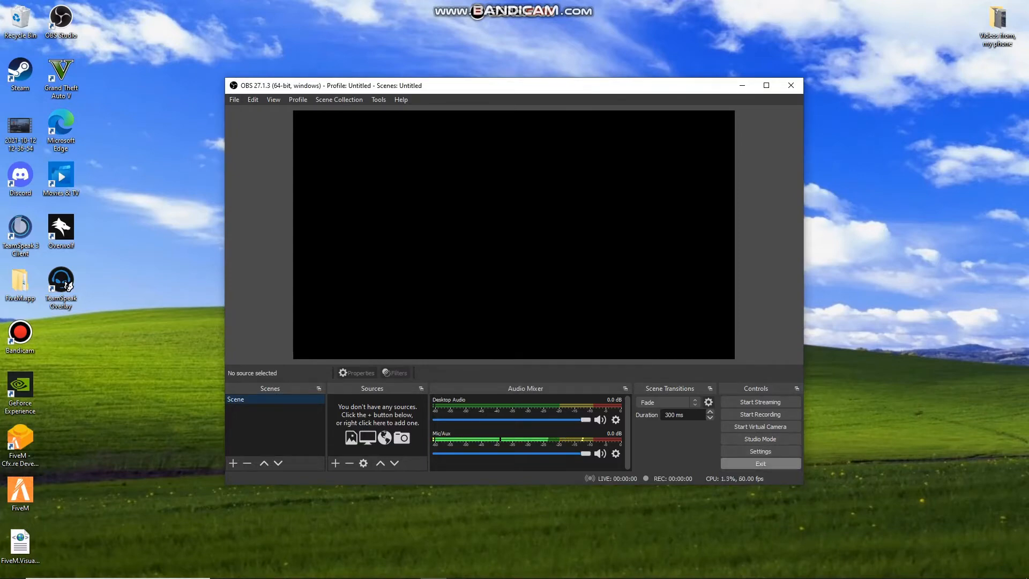
# - Set the recording format to mp4 in the output settings
pyautogui.click(761, 451)
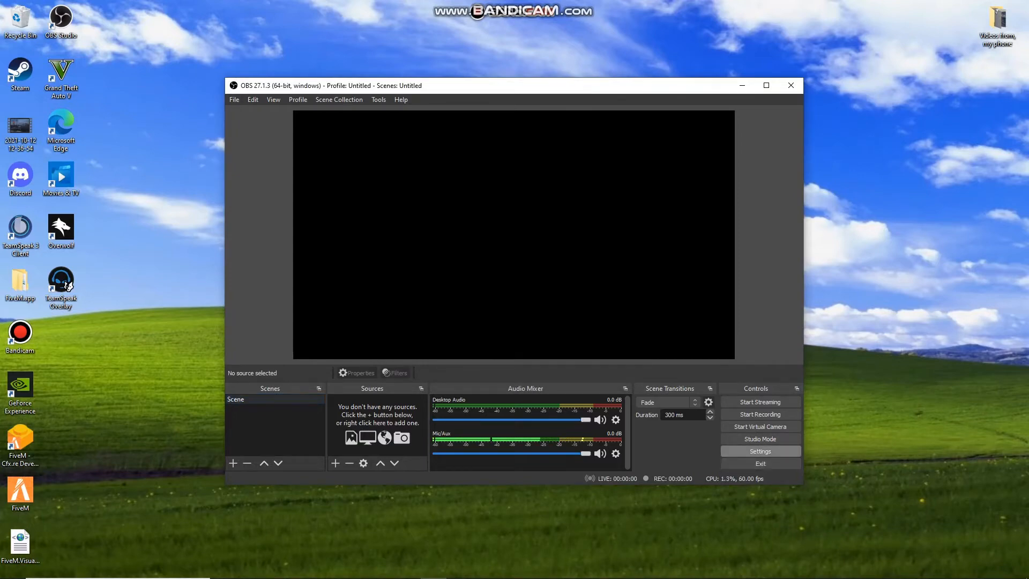
pyautogui.click(293, 212)
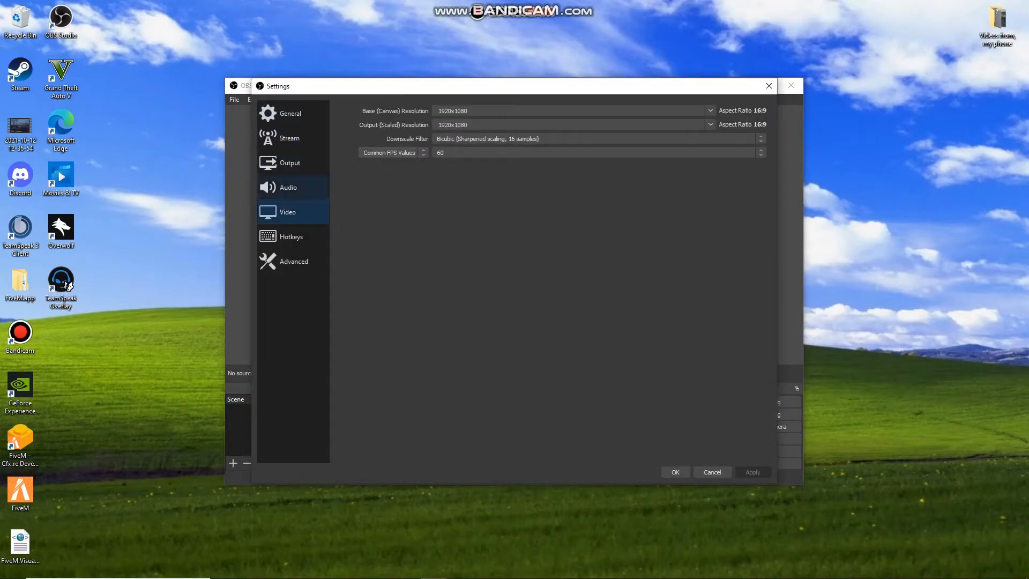
pyautogui.click(294, 163)
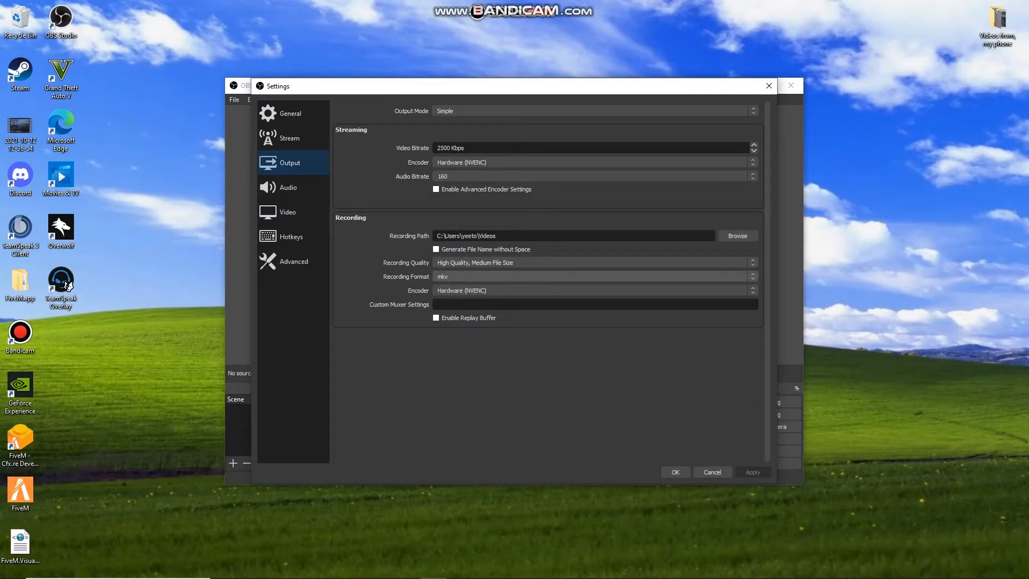
pyautogui.click(589, 276)
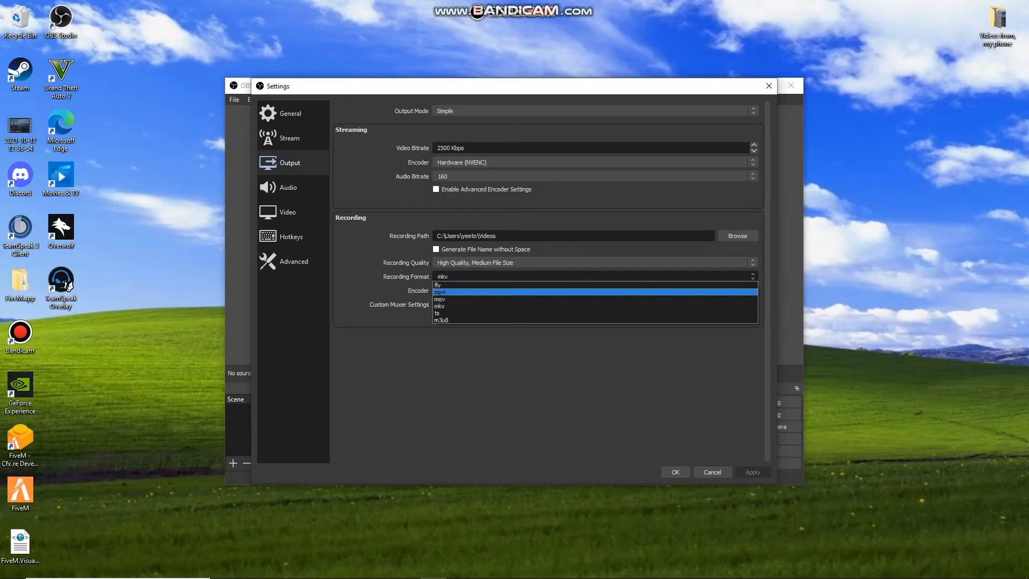
pyautogui.click(589, 292)
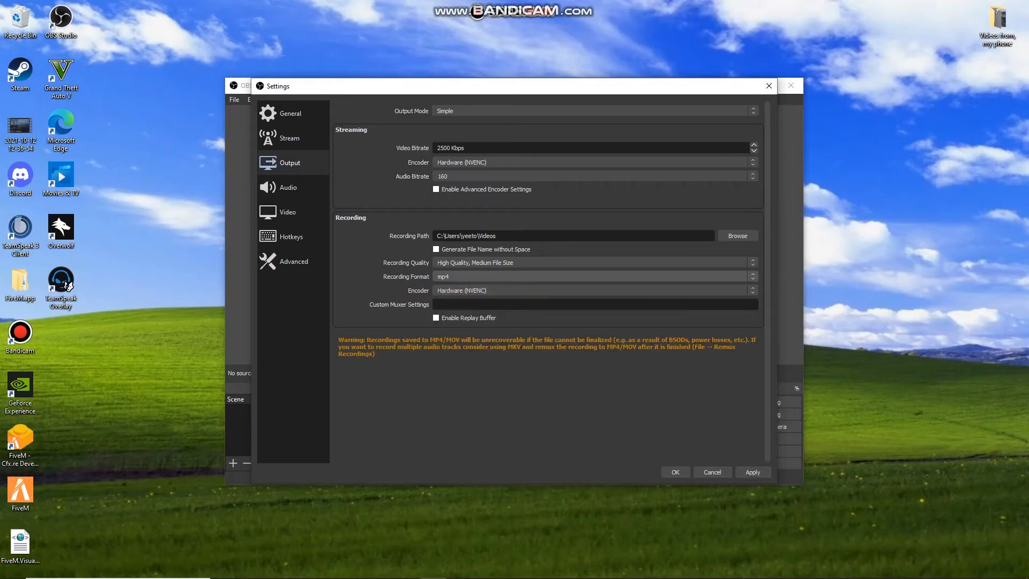
pyautogui.click(590, 276)
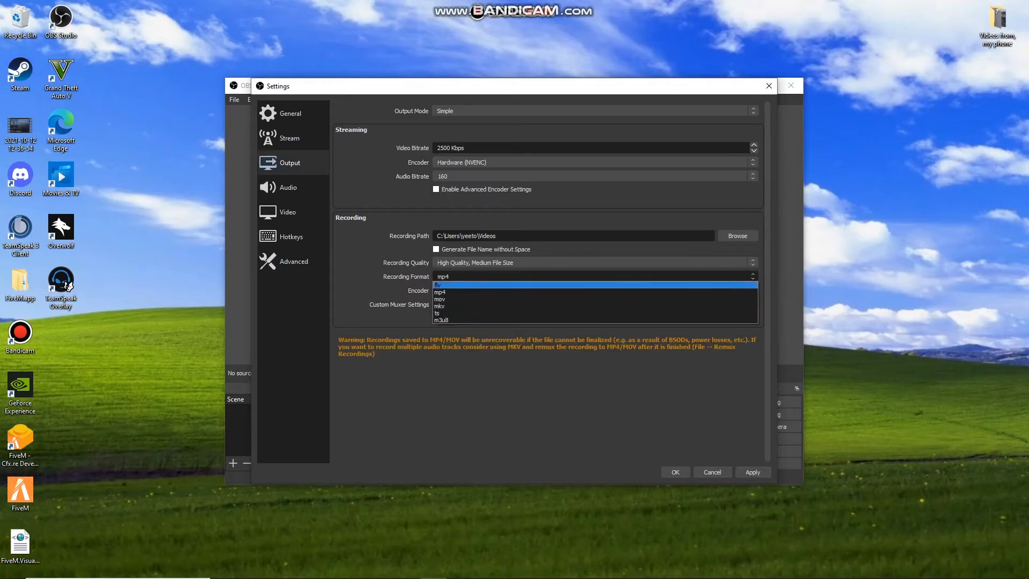
pyautogui.press('Escape')
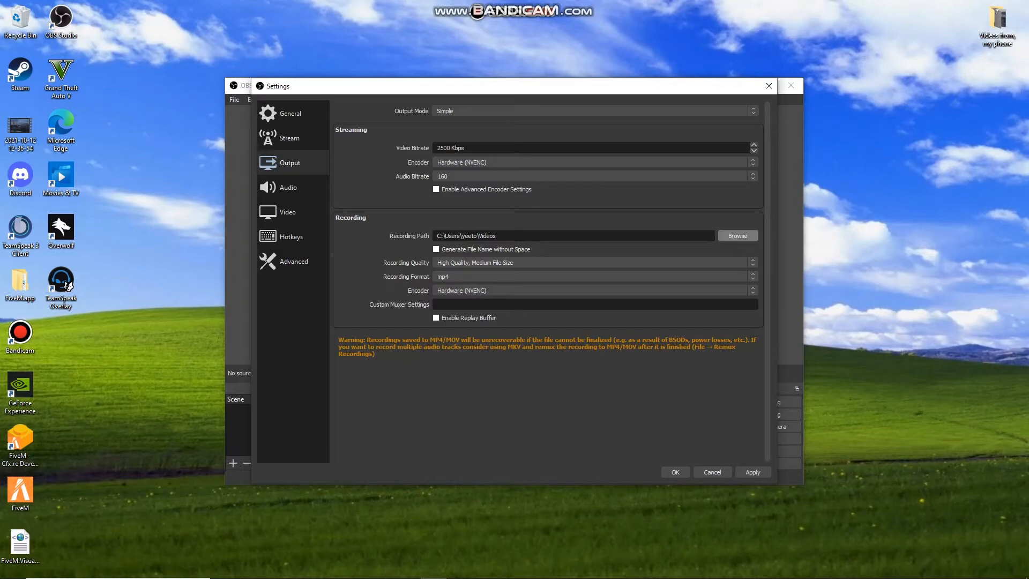
# - Set the recording path to the "OBS Videos (Not edited)" folder inside Videos
pyautogui.click(738, 236)
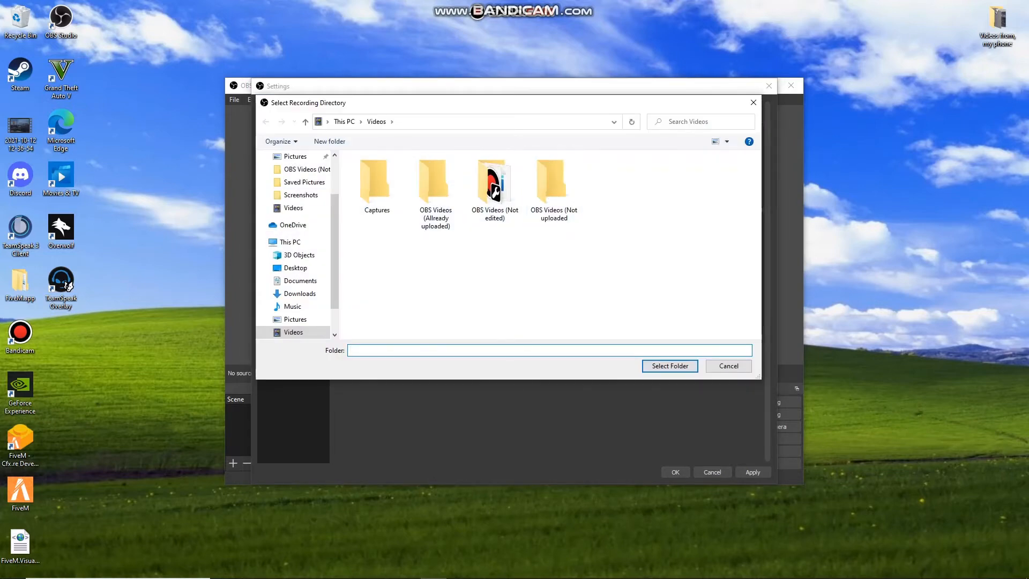
pyautogui.click(495, 187)
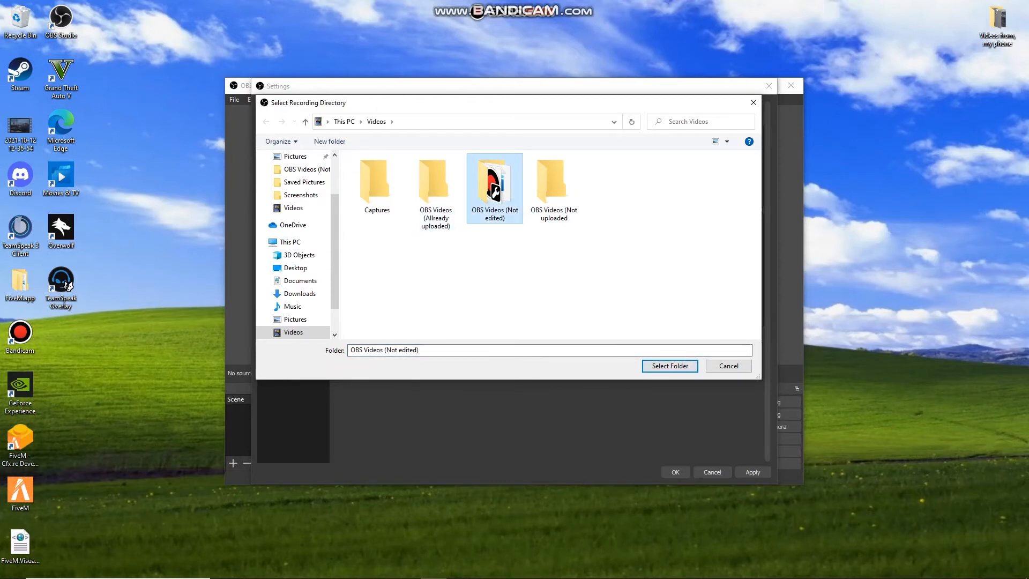
pyautogui.press('Return')
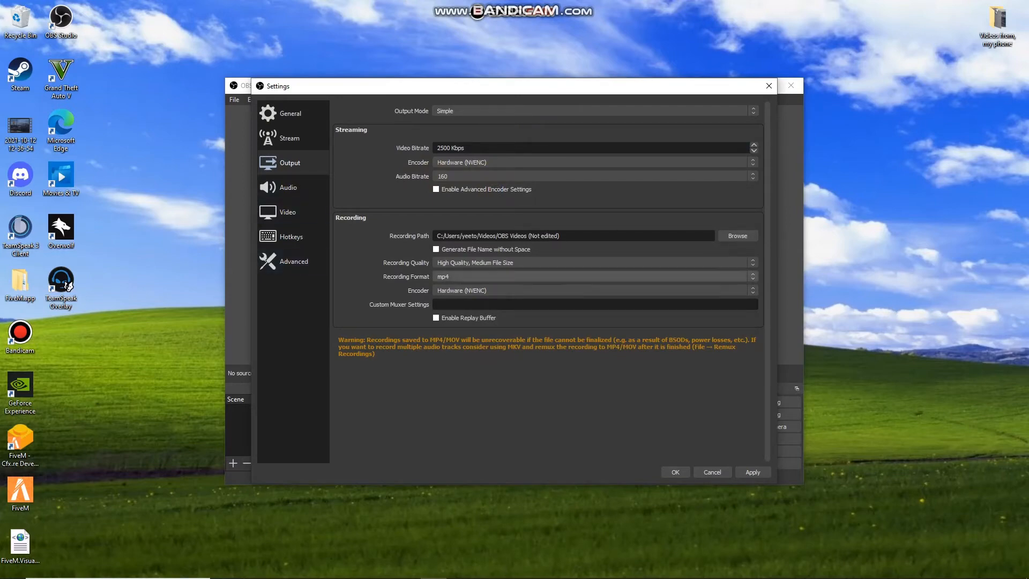
# - Try "Same as stream" as the recording quality and switch back to "High Quality, Medium File Size"
pyautogui.click(590, 262)
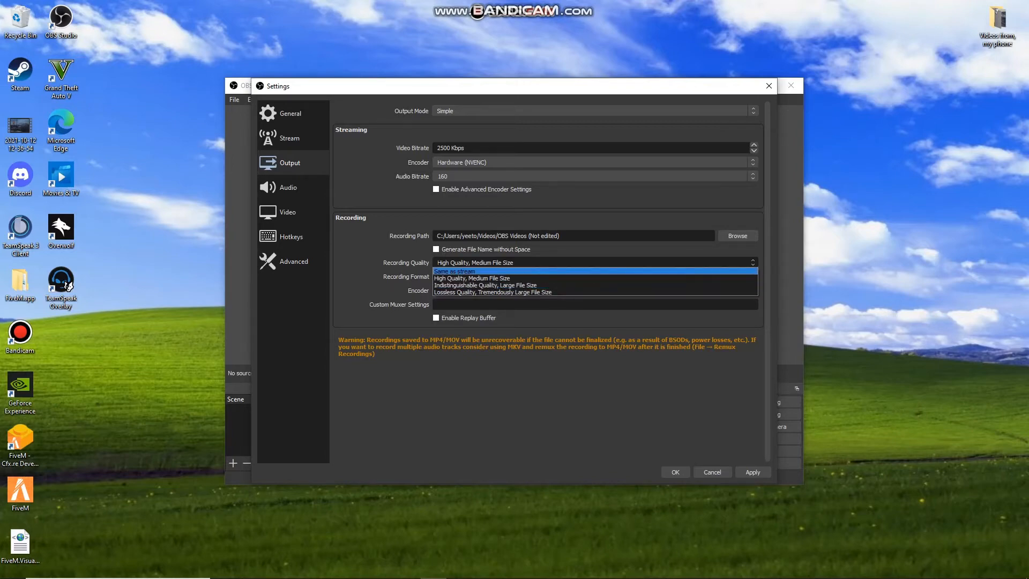
pyautogui.press('Return')
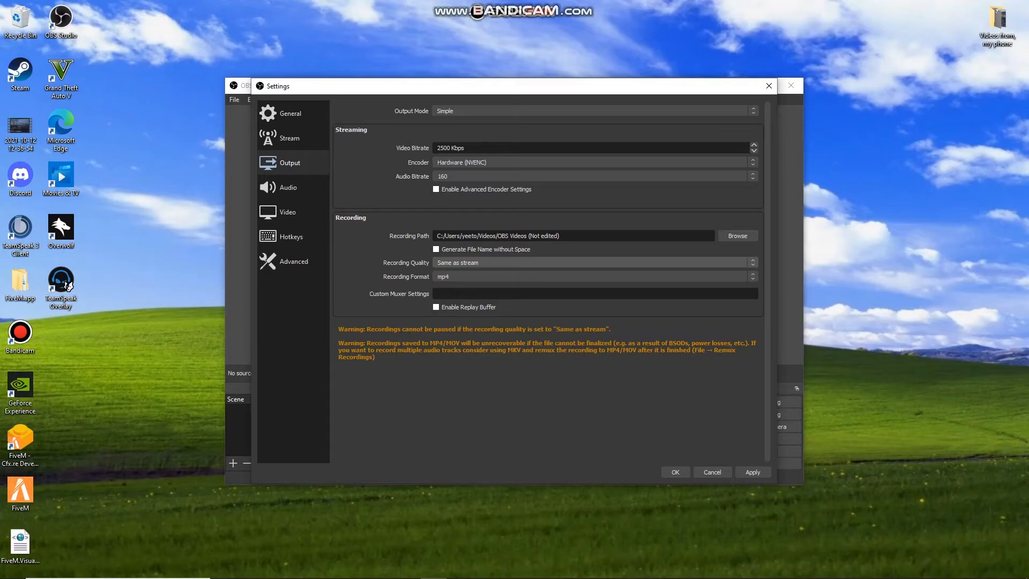
pyautogui.press('space')
pyautogui.press('Down')
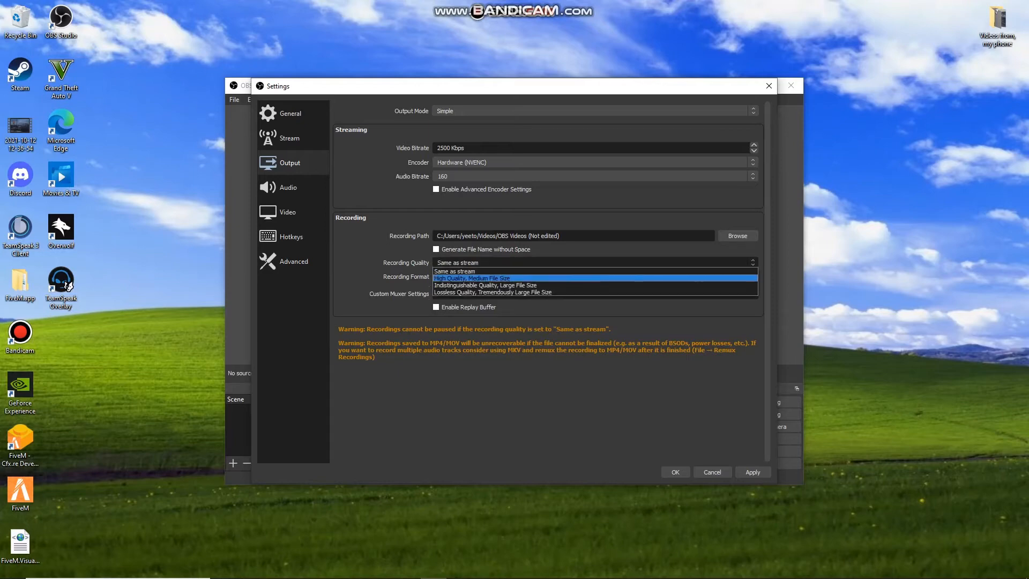
pyautogui.press('Return')
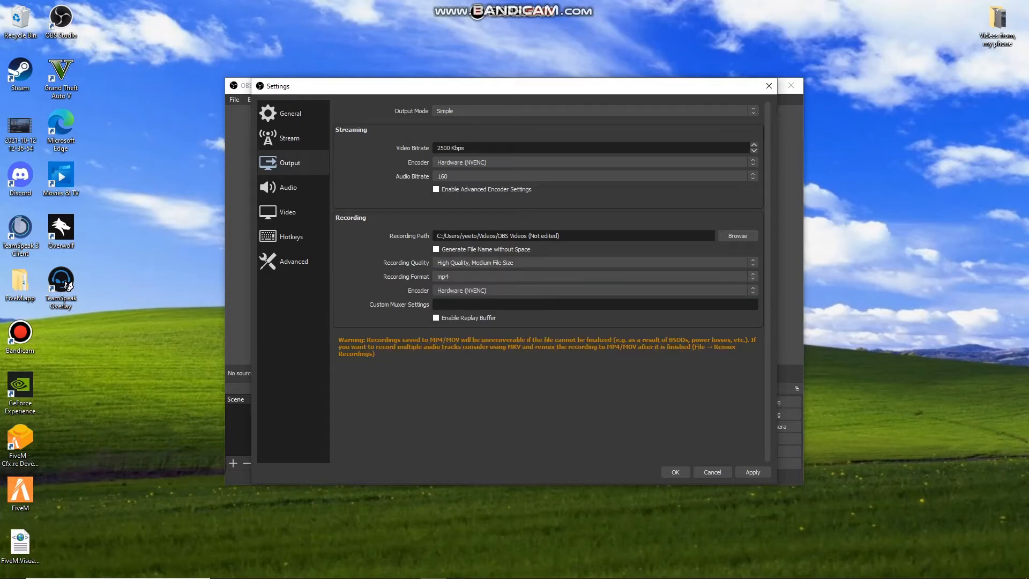
# - Apply the output settings and close the settings window
pyautogui.click(752, 471)
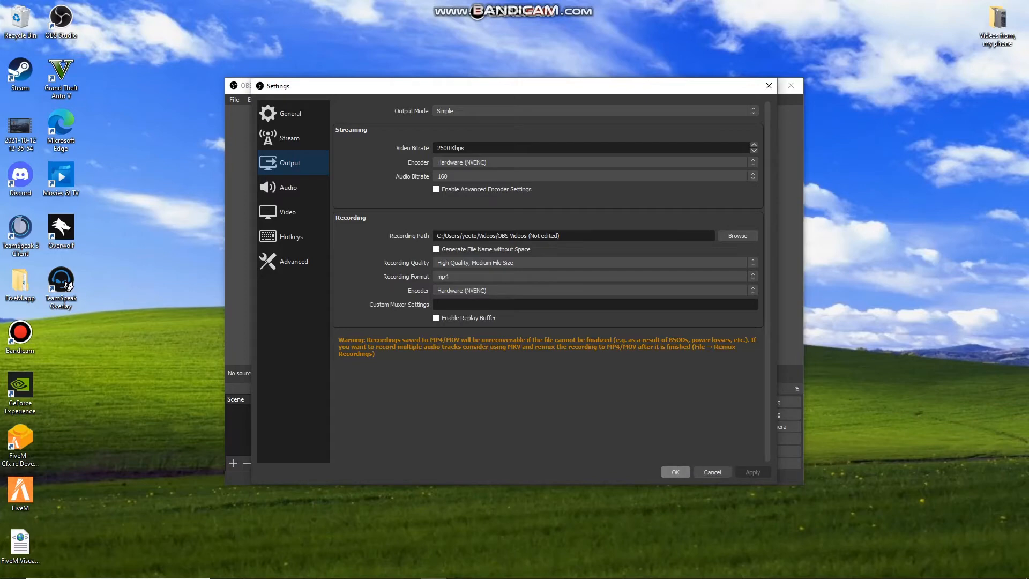
pyautogui.click(676, 472)
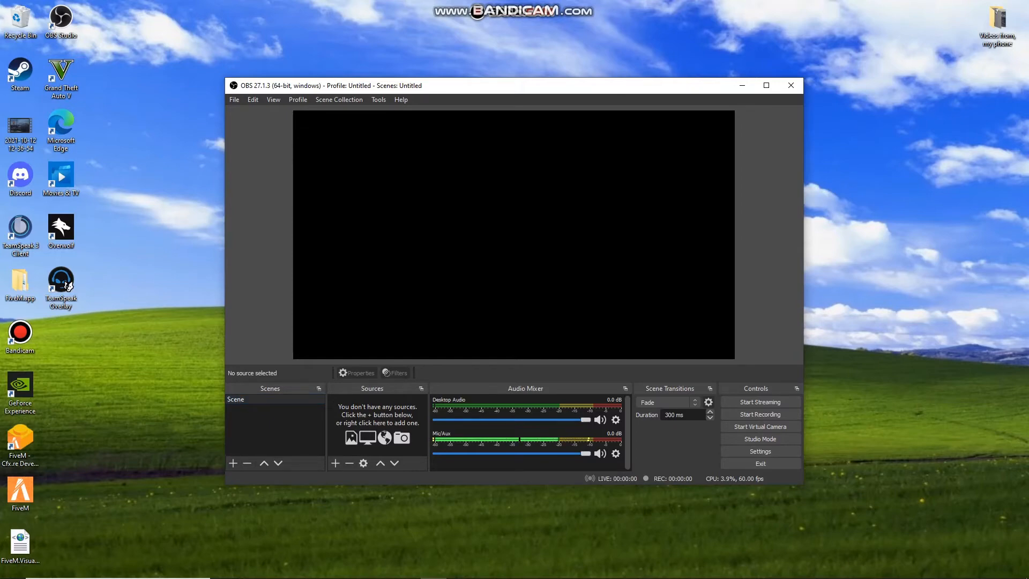
# - Add a second scene with the suggested name "Scene 2"
pyautogui.click(335, 463)
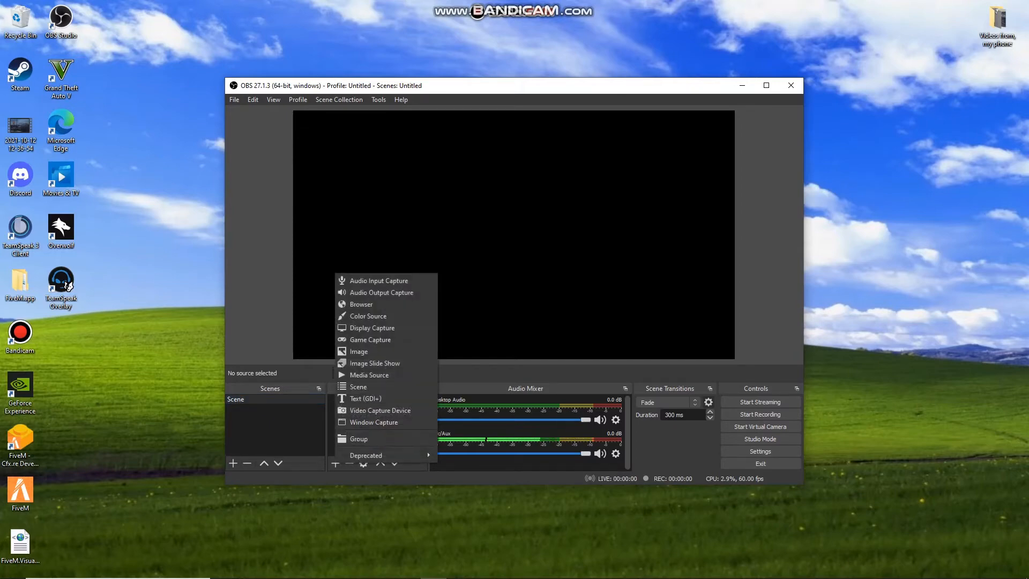
pyautogui.press('Escape')
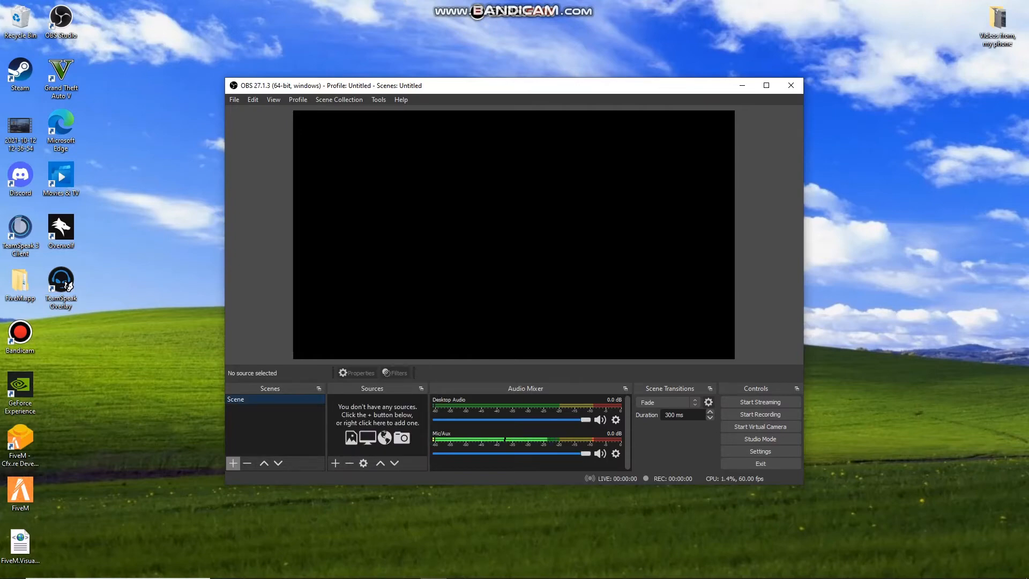
pyautogui.click(233, 463)
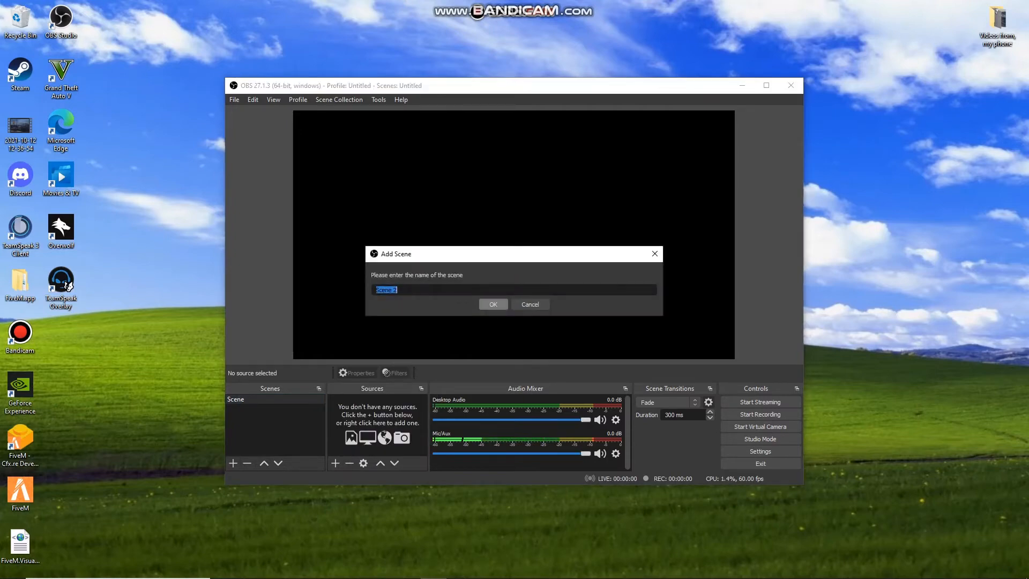
pyautogui.press('Return')
# - Add a new Window Capture source to the first scene, keeping the Bandicam window and the default capture properties
pyautogui.click(263, 399)
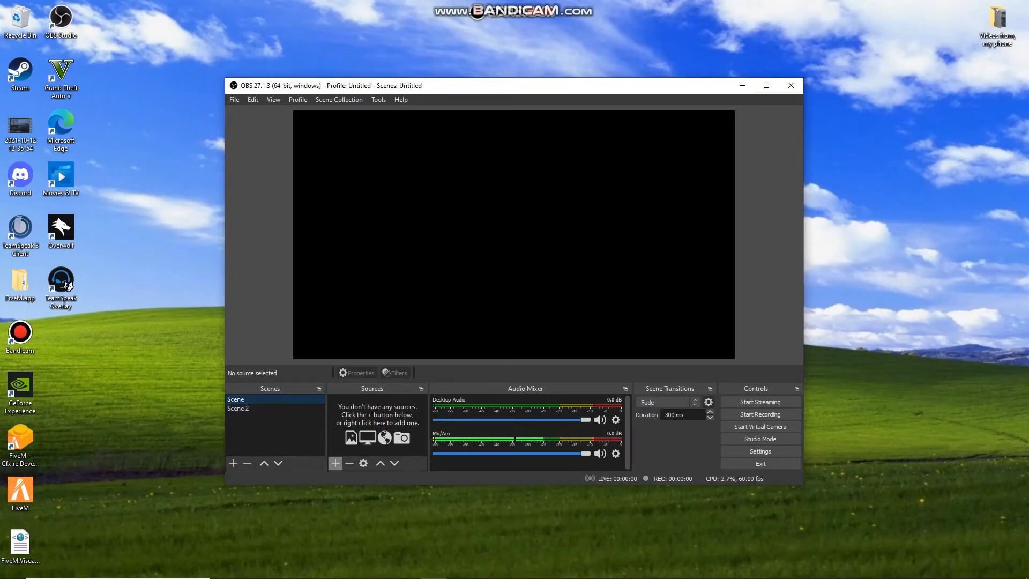
pyautogui.click(335, 463)
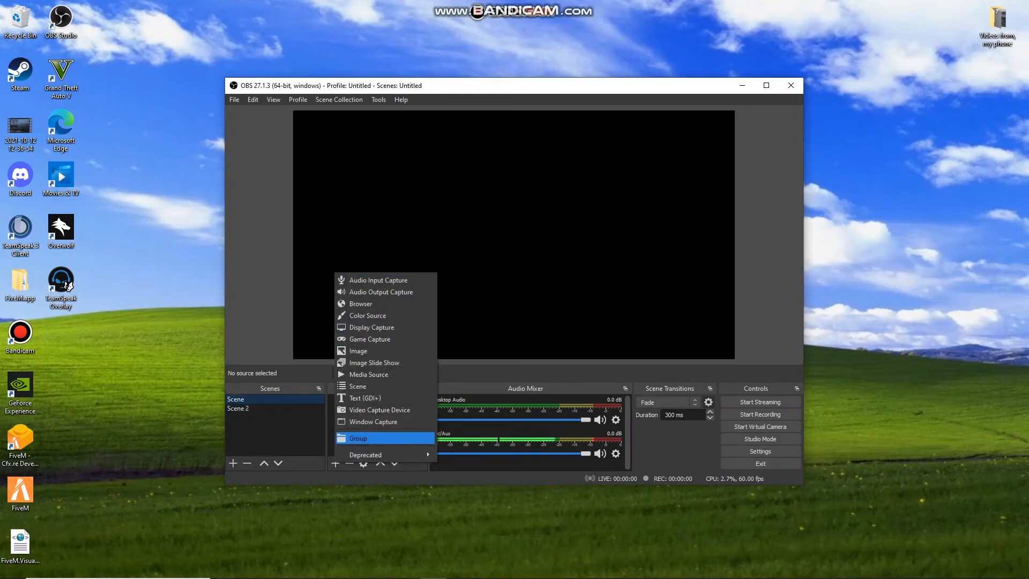
pyautogui.click(373, 421)
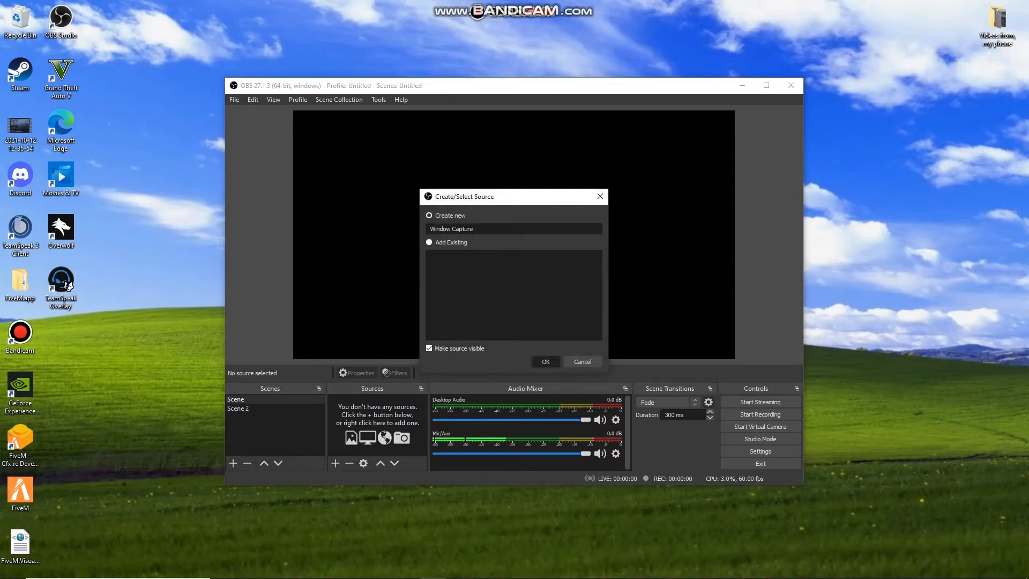
pyautogui.press('Return')
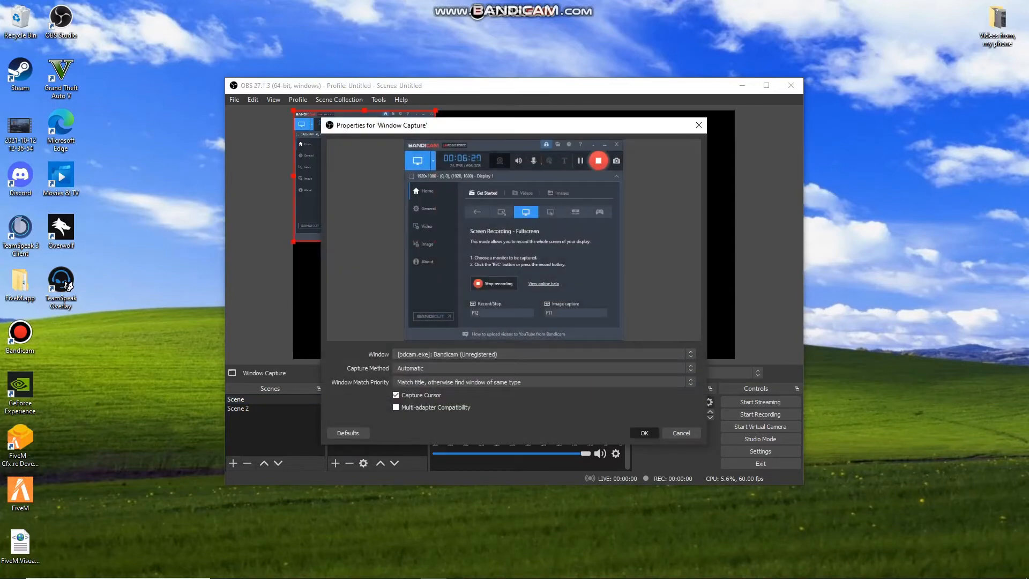
pyautogui.press('Return')
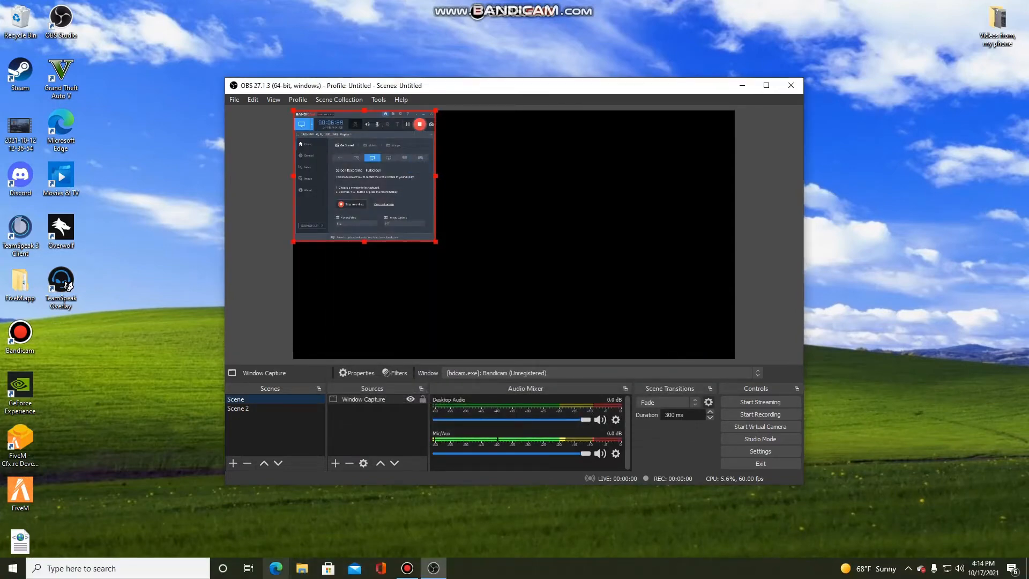
# - Open Microsoft Edge, return to OBS and set the Window Capture source to the Edge "New tab" window
pyautogui.click(275, 574)
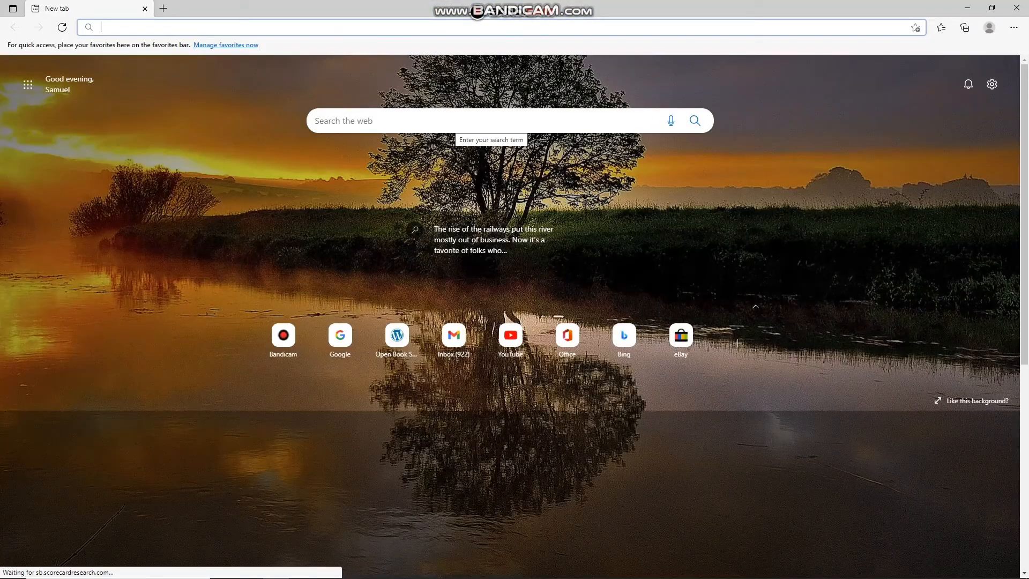
pyautogui.hotkey('alt', 'Tab')
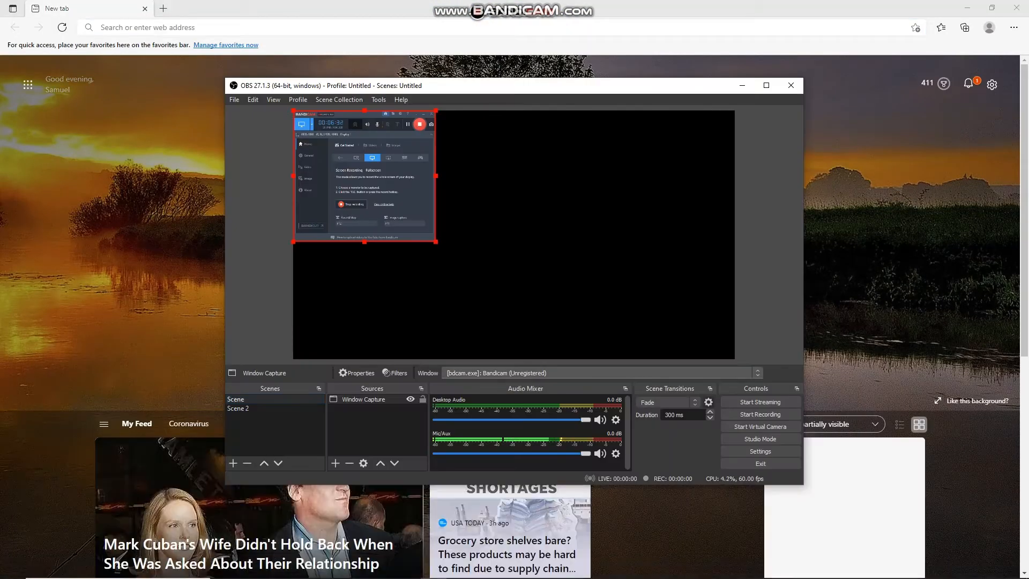
pyautogui.click(600, 373)
pyautogui.click(378, 429)
pyautogui.click(370, 399)
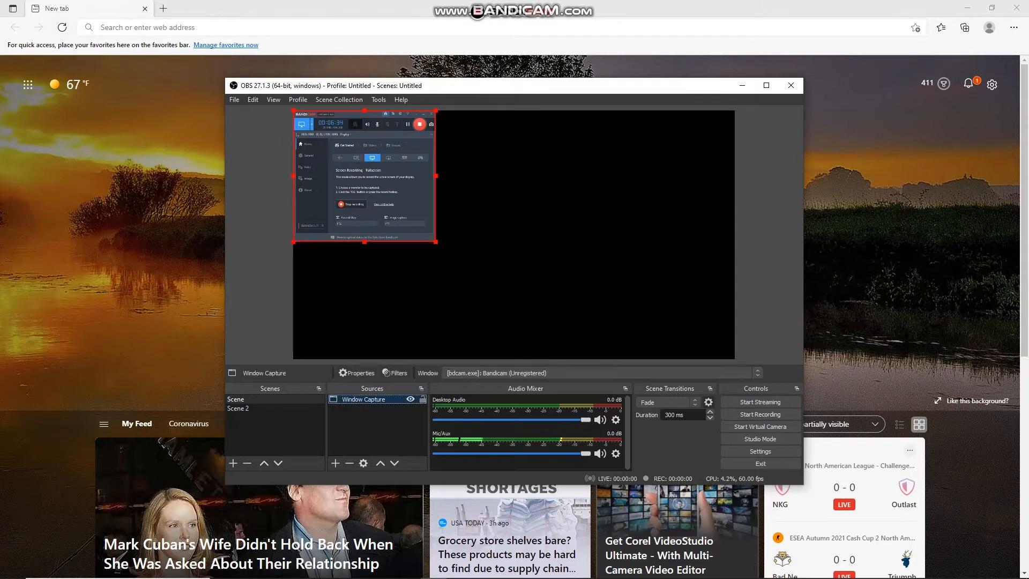
pyautogui.click(600, 373)
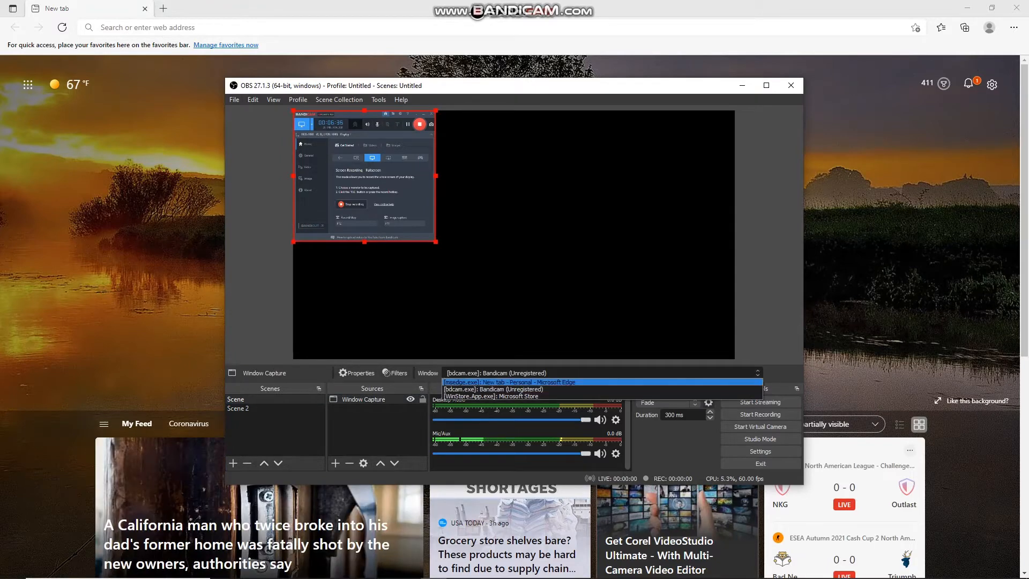
pyautogui.press('Return')
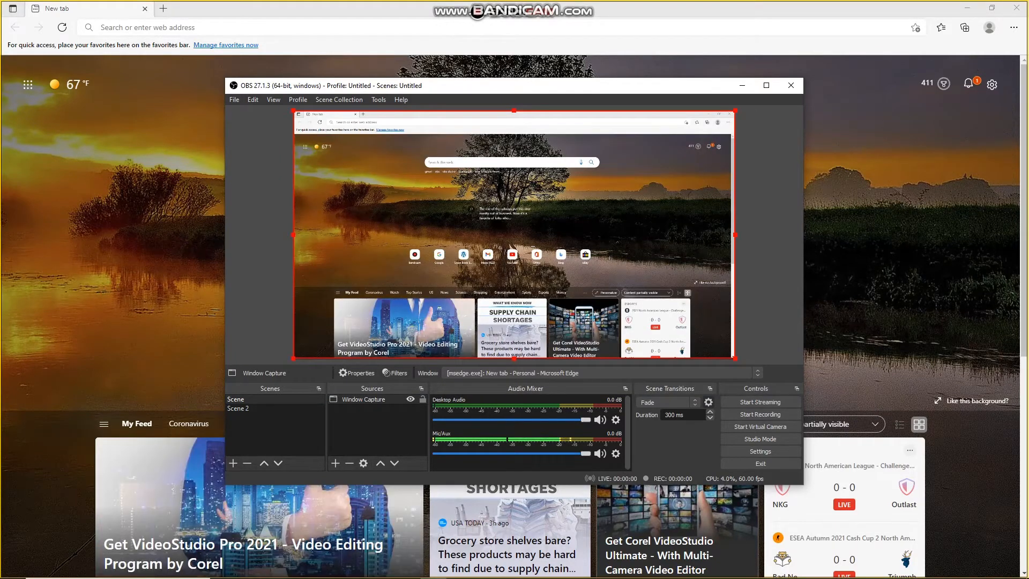
# - Add a Display Capture source to Scene 2 that captures Display 1, the 1920x1080 primary monitor
pyautogui.moveTo(482, 85); pyautogui.dragTo(502, 71)
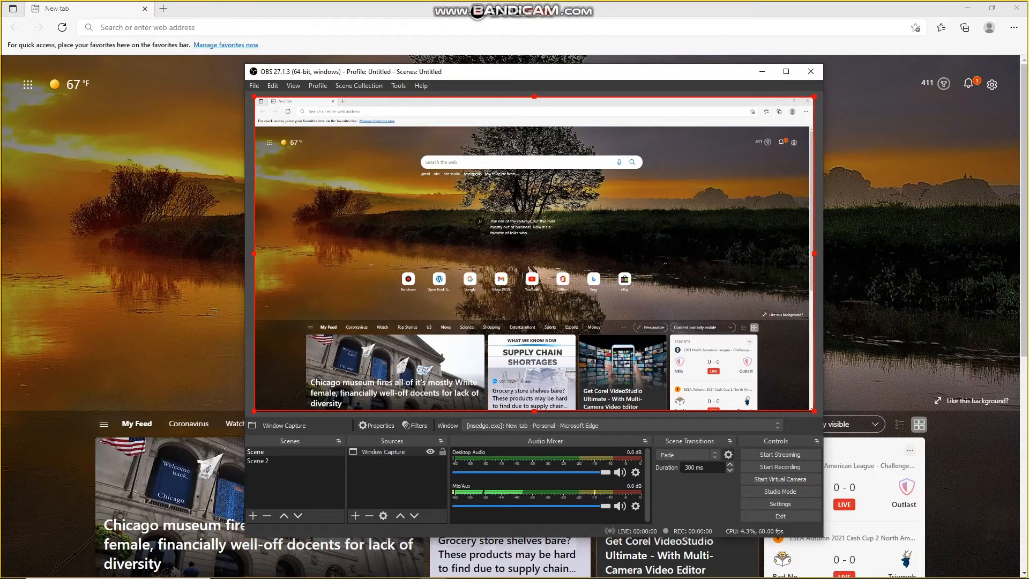
pyautogui.click(258, 461)
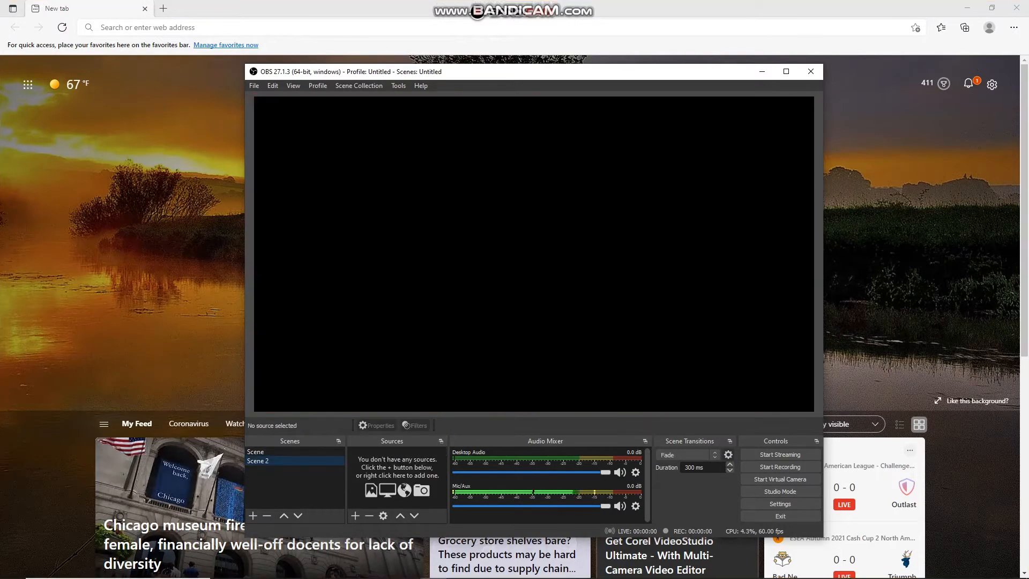
pyautogui.click(356, 516)
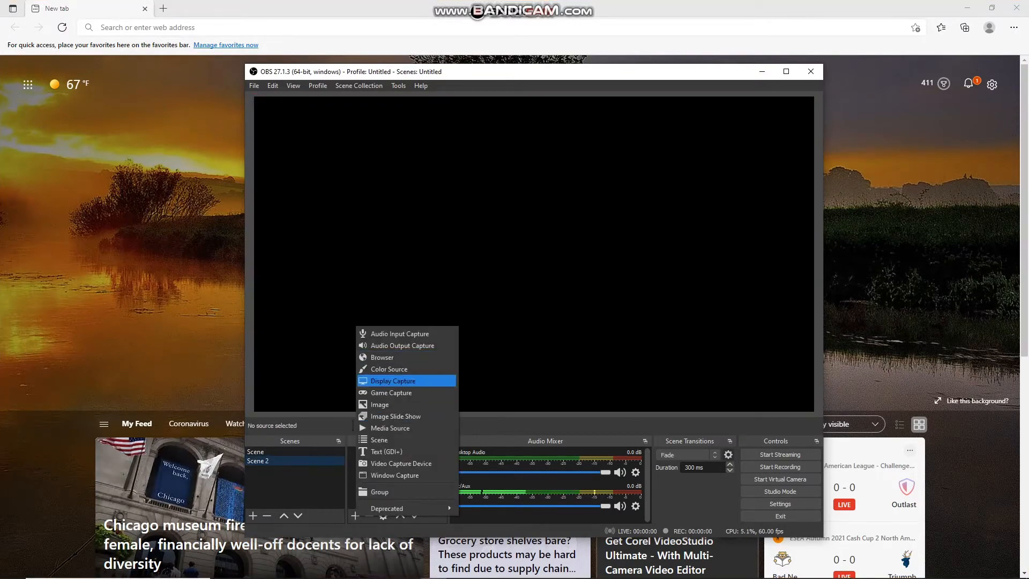
pyautogui.click(391, 381)
pyautogui.click(565, 381)
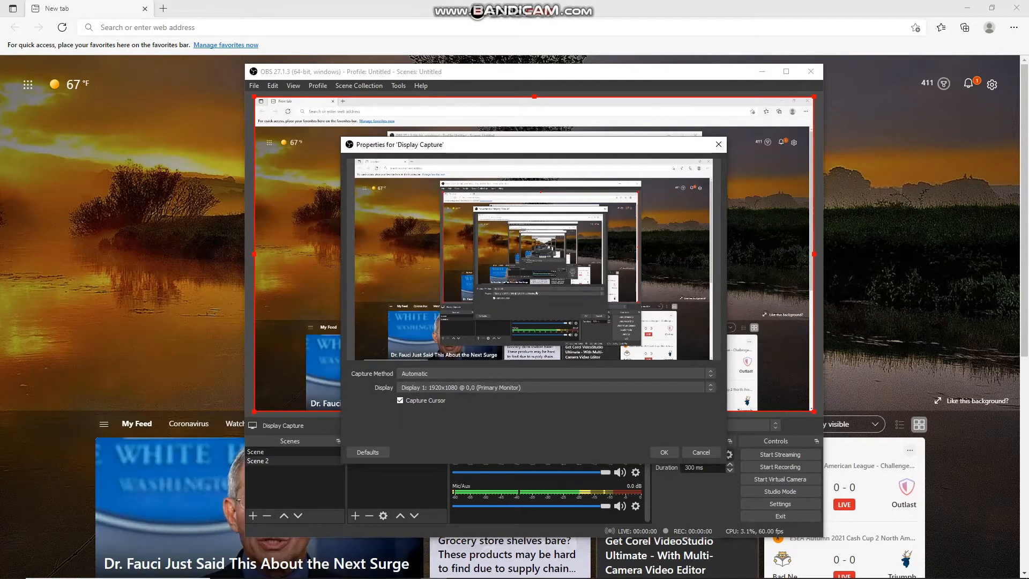
pyautogui.click(524, 388)
pyautogui.click(455, 396)
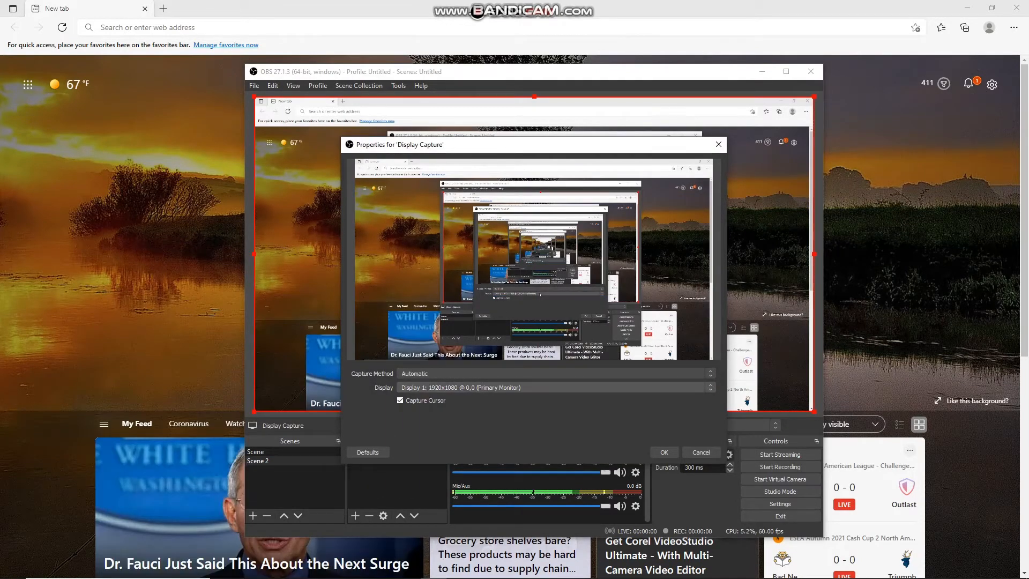
pyautogui.click(664, 452)
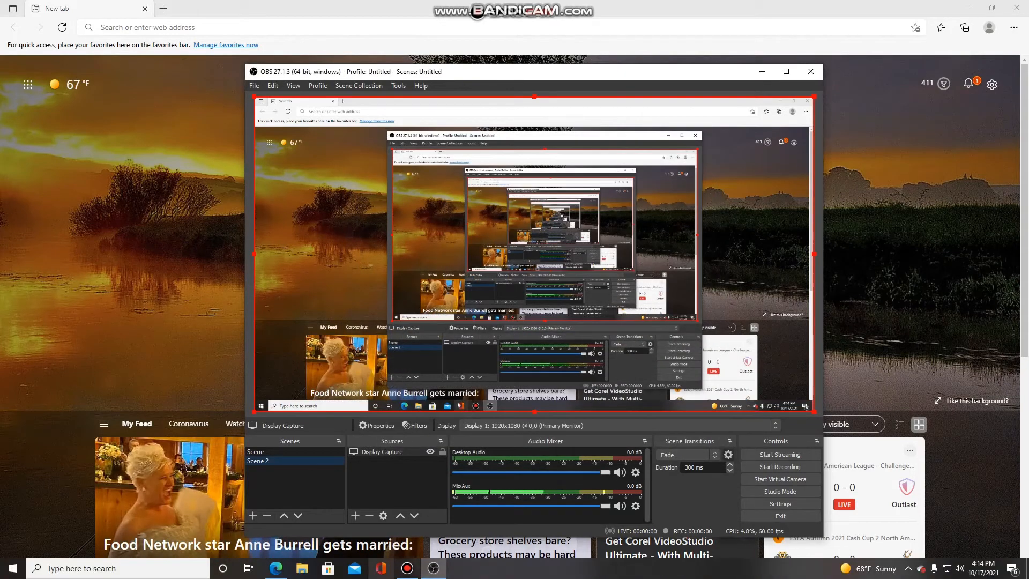
# - Bring up the Bandicam window and place it and the OBS window side by side on the screen
pyautogui.click(407, 568)
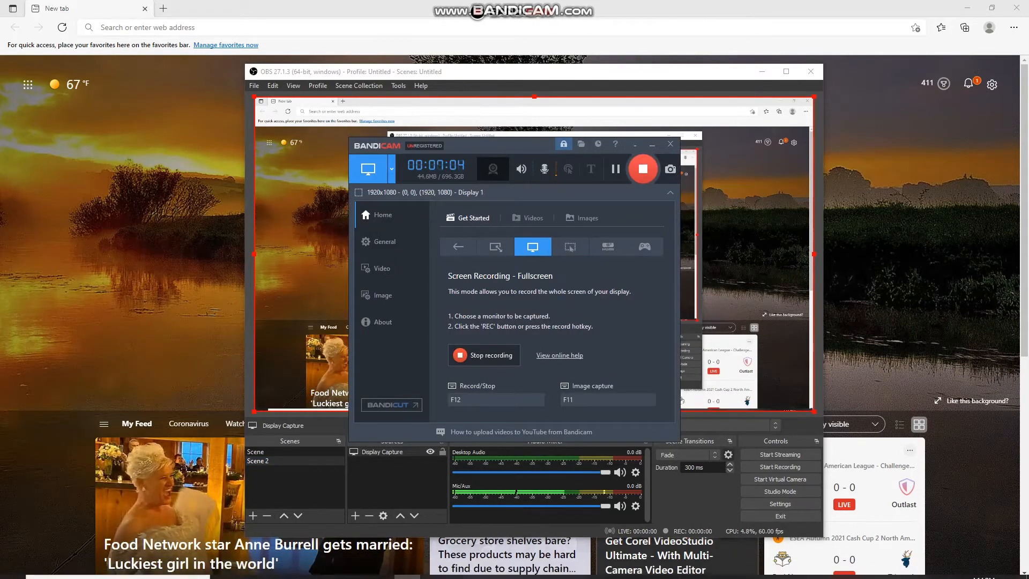
pyautogui.click(514, 359)
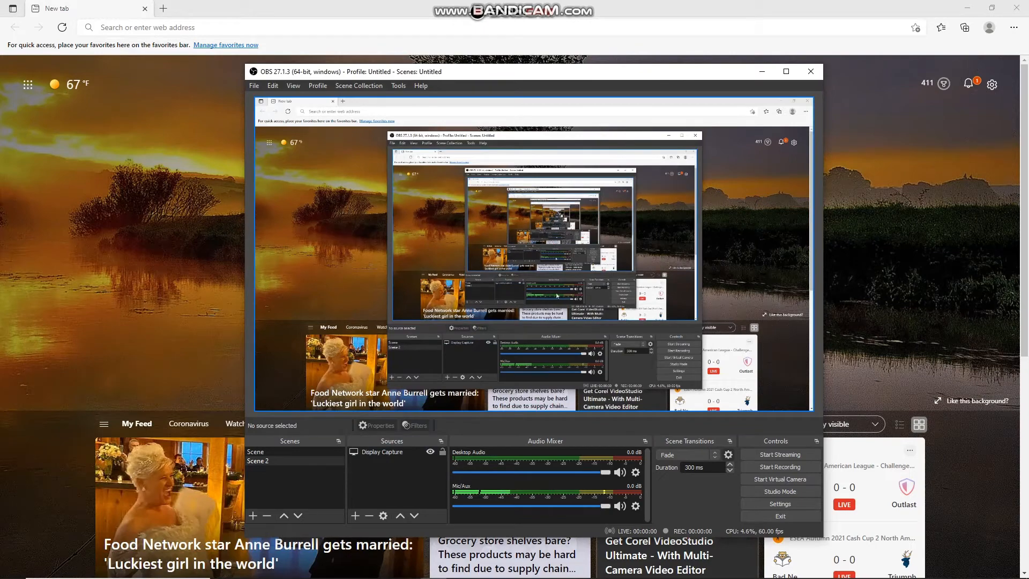
pyautogui.moveTo(473, 72); pyautogui.dragTo(237, 152)
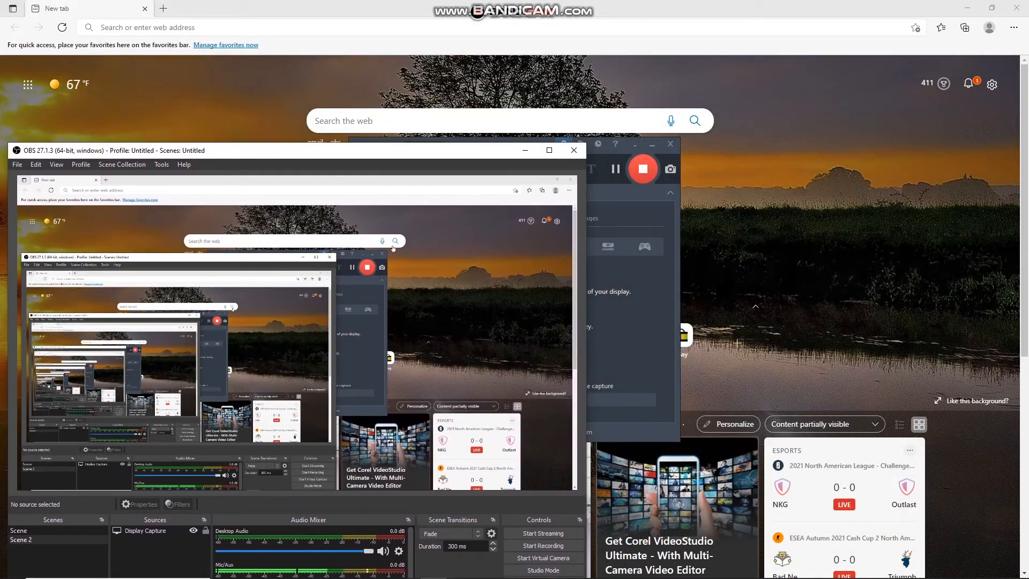
pyautogui.moveTo(624, 150); pyautogui.dragTo(957, 42)
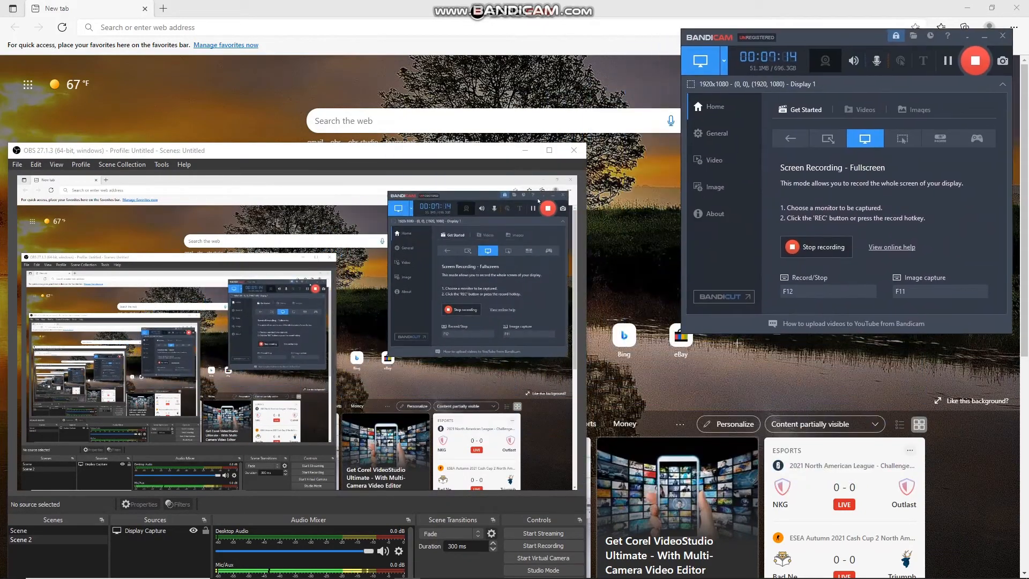
pyautogui.moveTo(464, 150); pyautogui.dragTo(477, 92)
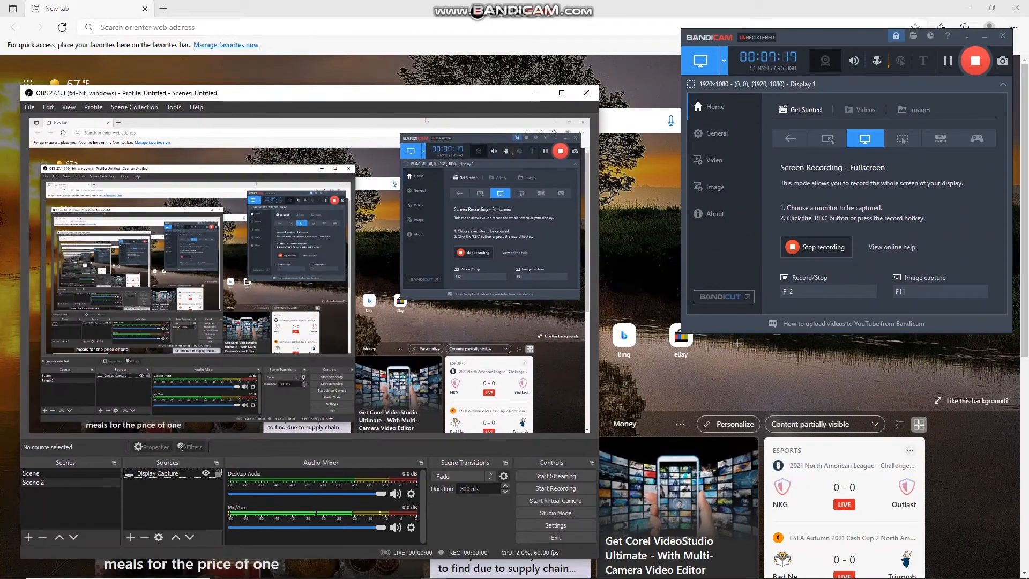
# - Dismiss the Edge browser window and move the OBS window clear of the desktop icons
pyautogui.moveTo(828, 15); pyautogui.dragTo(692, 54)
pyautogui.click(892, 56)
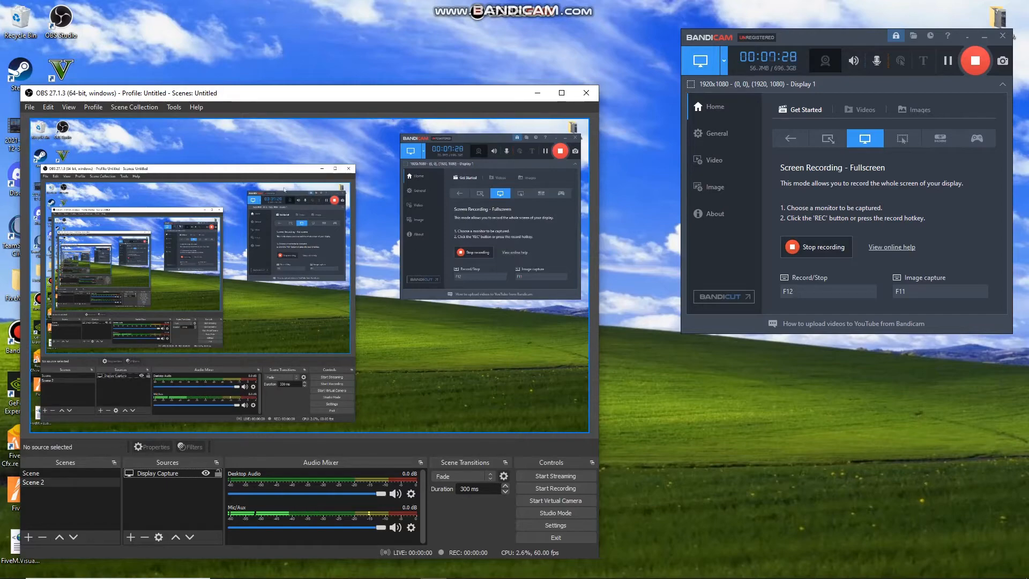
pyautogui.moveTo(536, 94); pyautogui.dragTo(605, 47)
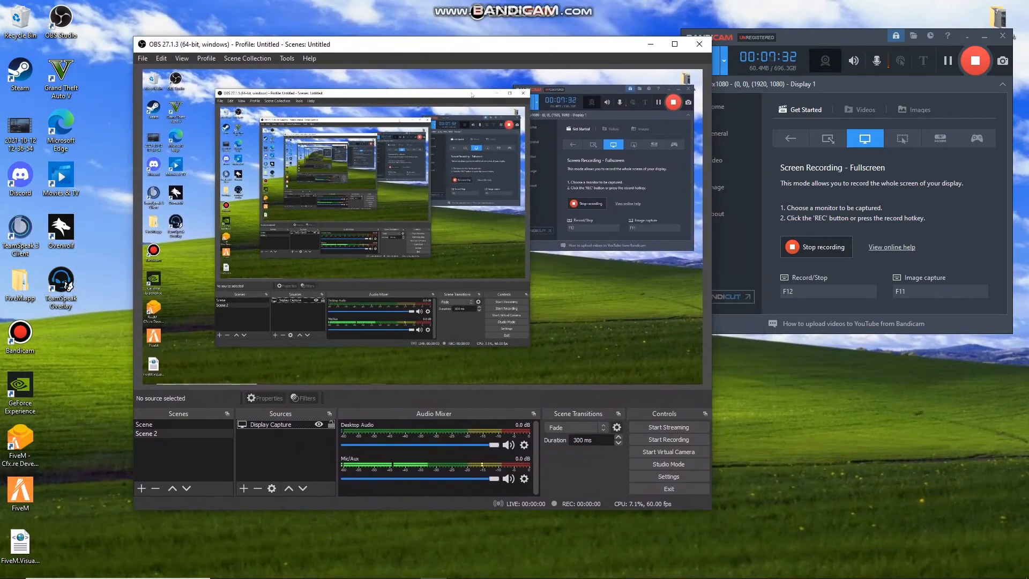
# - Start recording in OBS and lower the Desktop Audio volume to about -11.8 dB
pyautogui.click(675, 439)
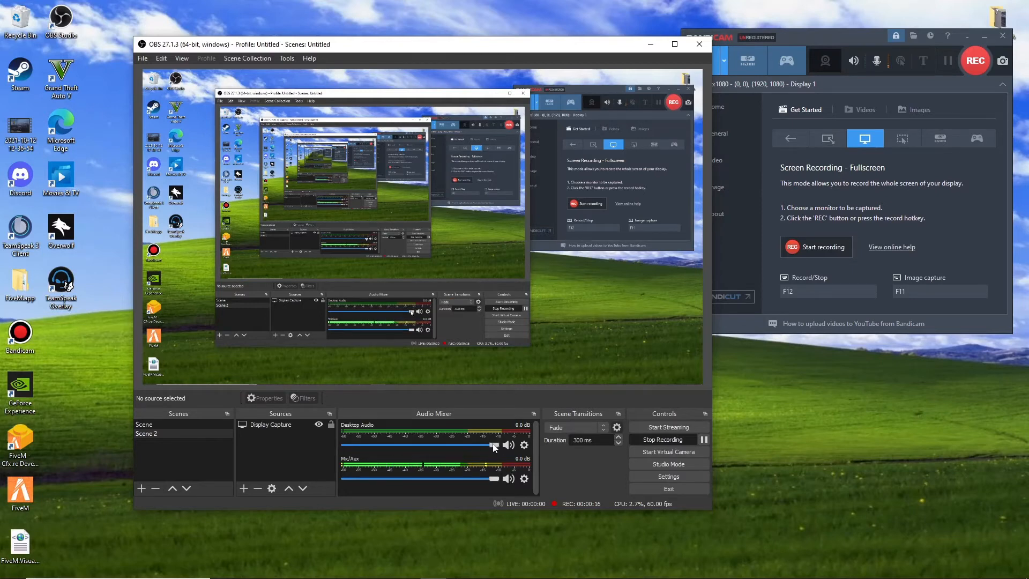
pyautogui.moveTo(496, 445); pyautogui.dragTo(441, 448)
# - Close the Bandicam window and move the OBS window closer to the middle of the desktop
pyautogui.click(1002, 35)
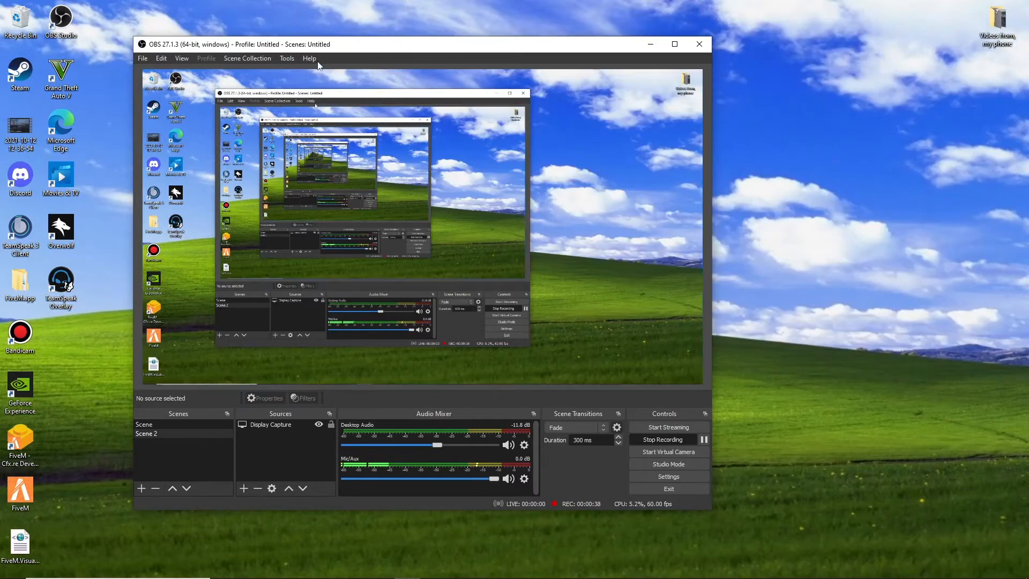
pyautogui.moveTo(348, 45); pyautogui.dragTo(449, 62)
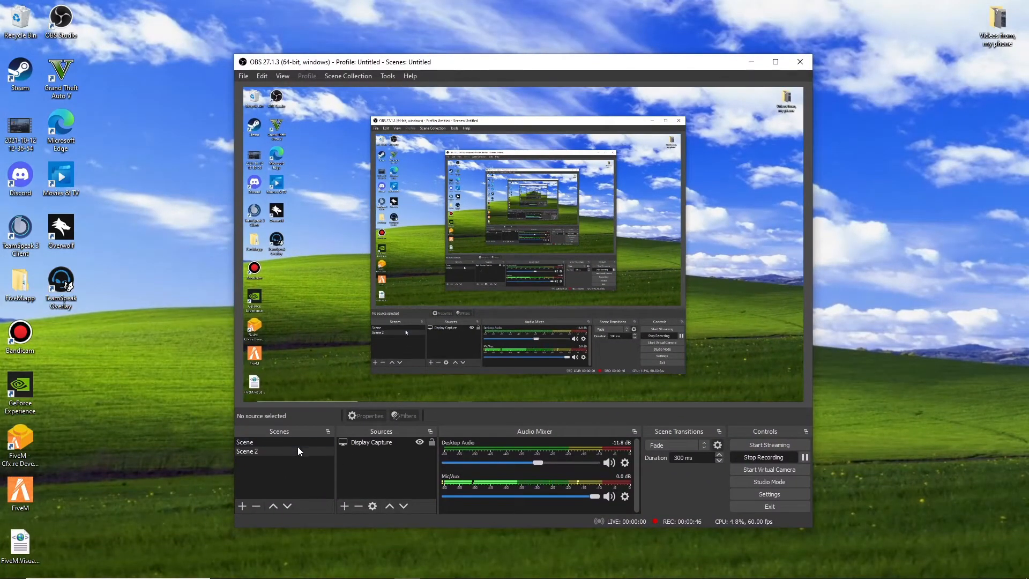
# - Add a new Window Capture source to Scene 2 for the Microsoft Store window, keeping the default name and properties
pyautogui.click(344, 506)
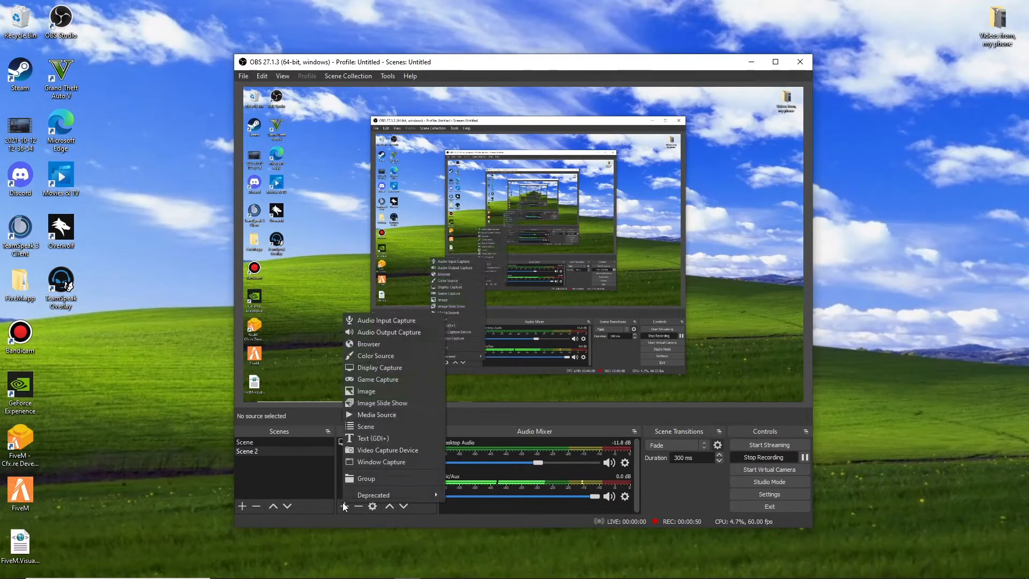
pyautogui.click(368, 463)
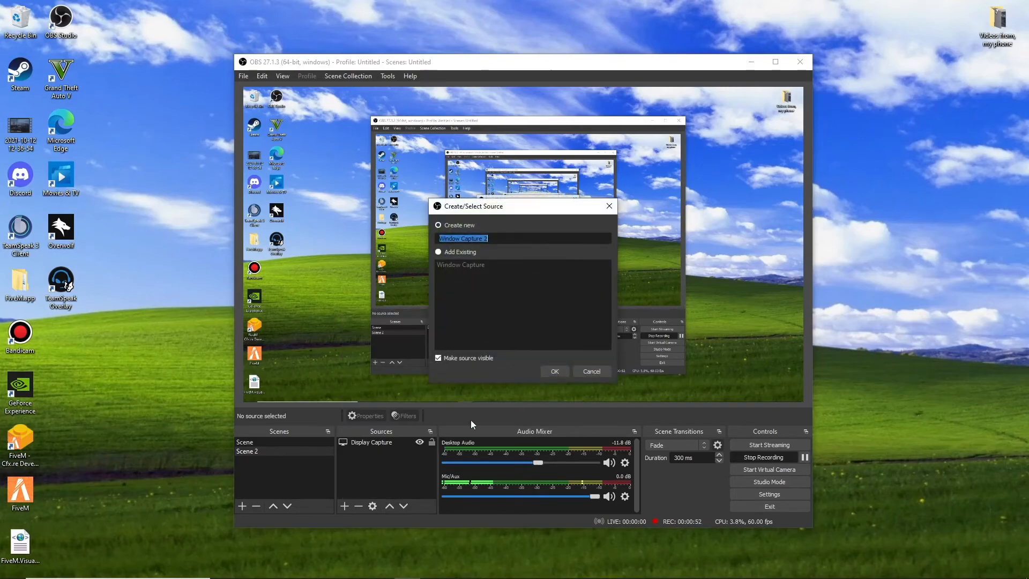
pyautogui.click(558, 369)
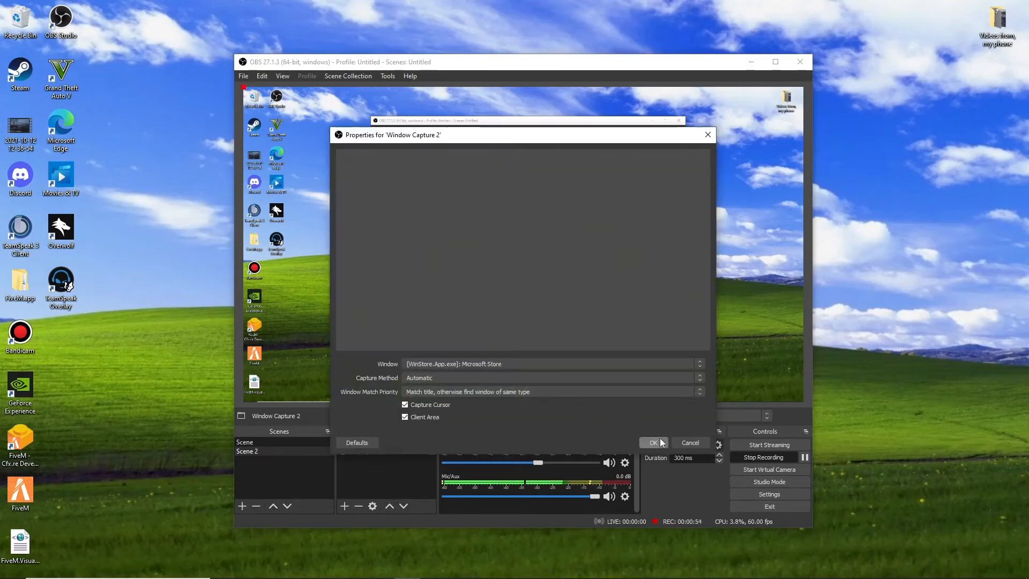
pyautogui.click(660, 438)
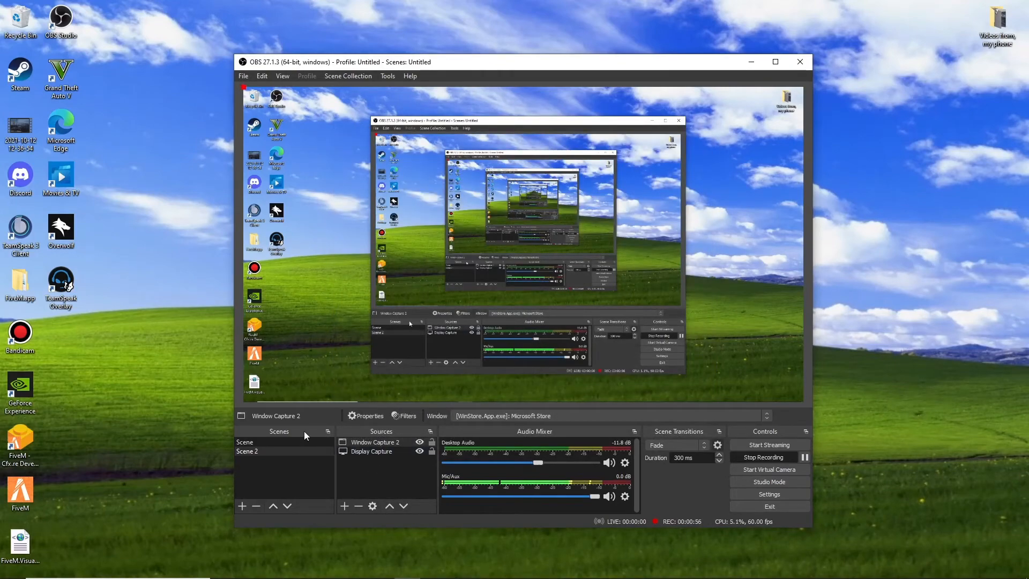
# - Move Window Capture 2 below Display Capture in Scene 2's source list and remove Window Capture 2 from the scene
pyautogui.moveTo(361, 442); pyautogui.dragTo(361, 455)
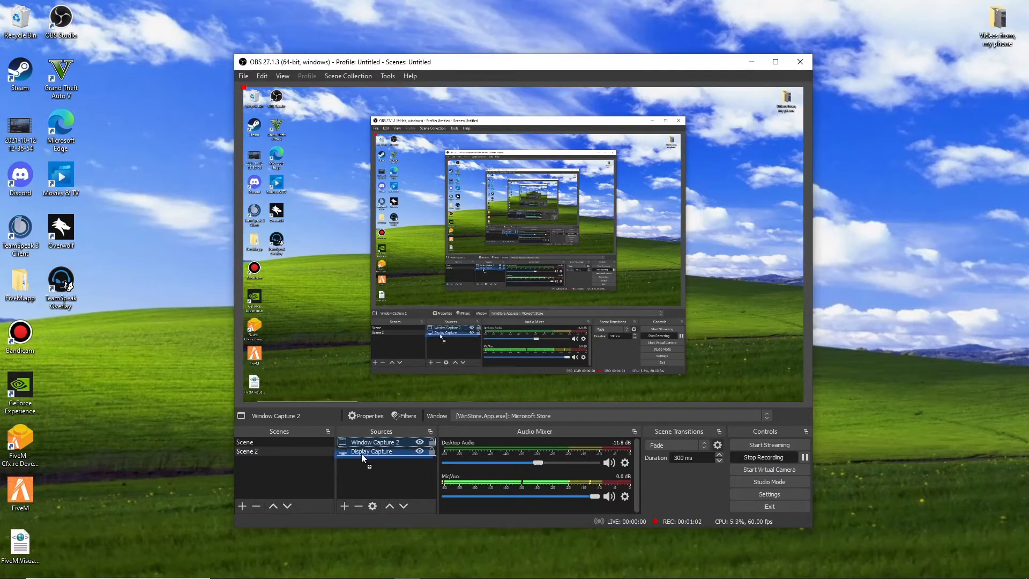
pyautogui.click(364, 440)
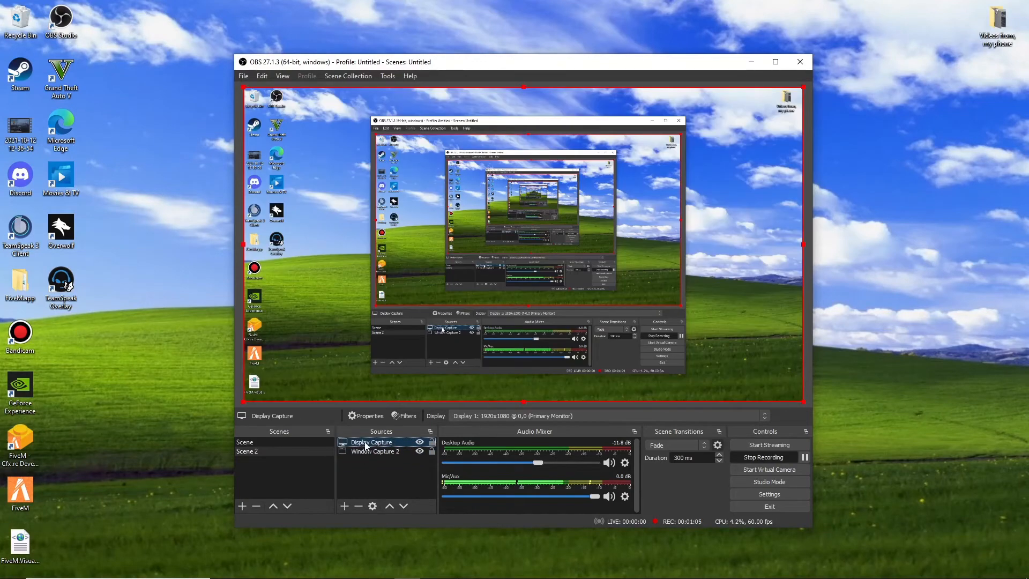
pyautogui.moveTo(366, 444)
pyautogui.mouseDown()
pyautogui.moveTo(362, 455)
pyautogui.moveTo(364, 443)
pyautogui.mouseUp()
pyautogui.rightClick(375, 451)
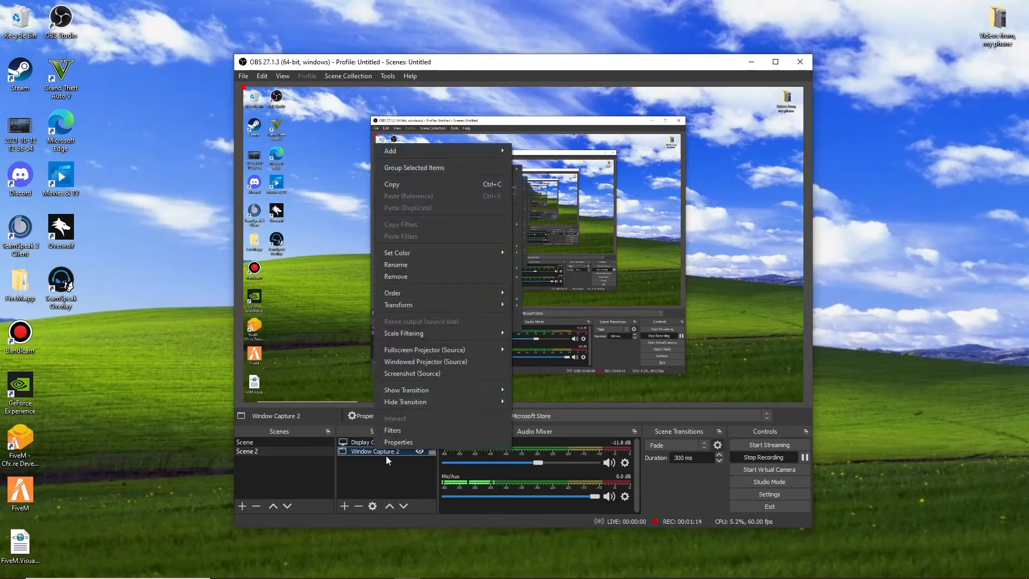
pyautogui.press('Delete')
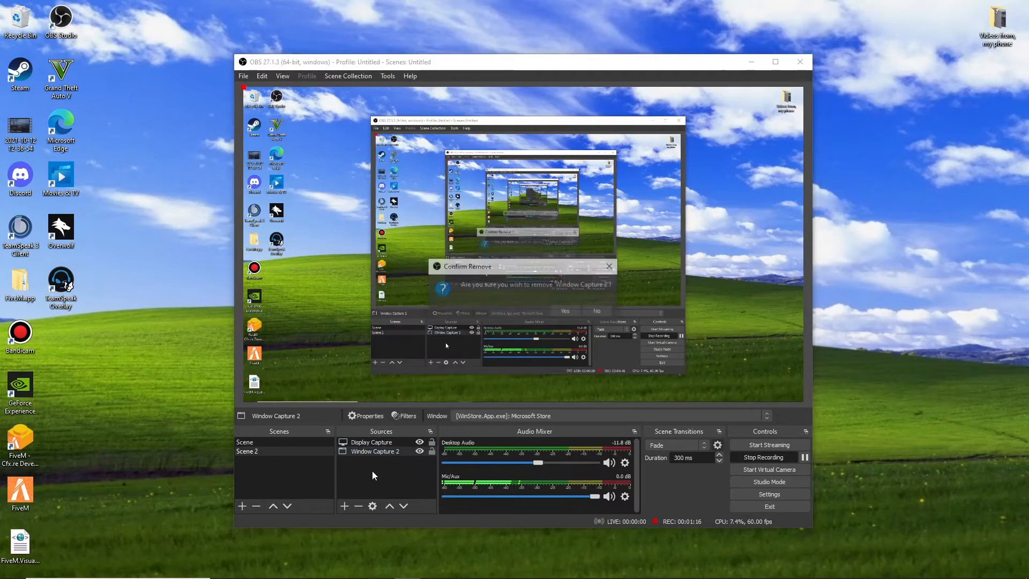
pyautogui.click(569, 308)
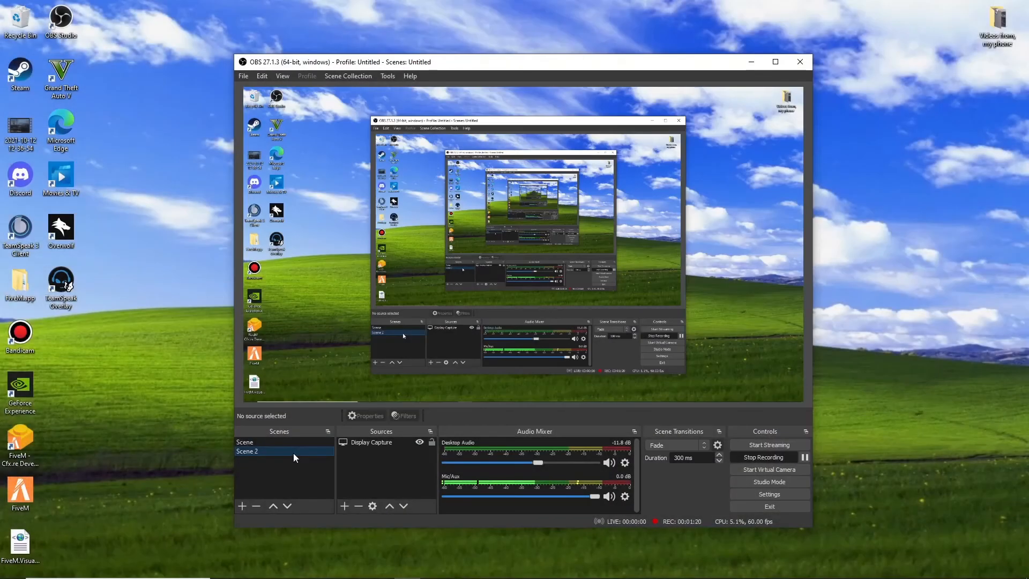
# - Reorder the scene list so Scene 2 sits above Scene, and minimize the OBS window
pyautogui.moveTo(294, 451); pyautogui.dragTo(304, 441)
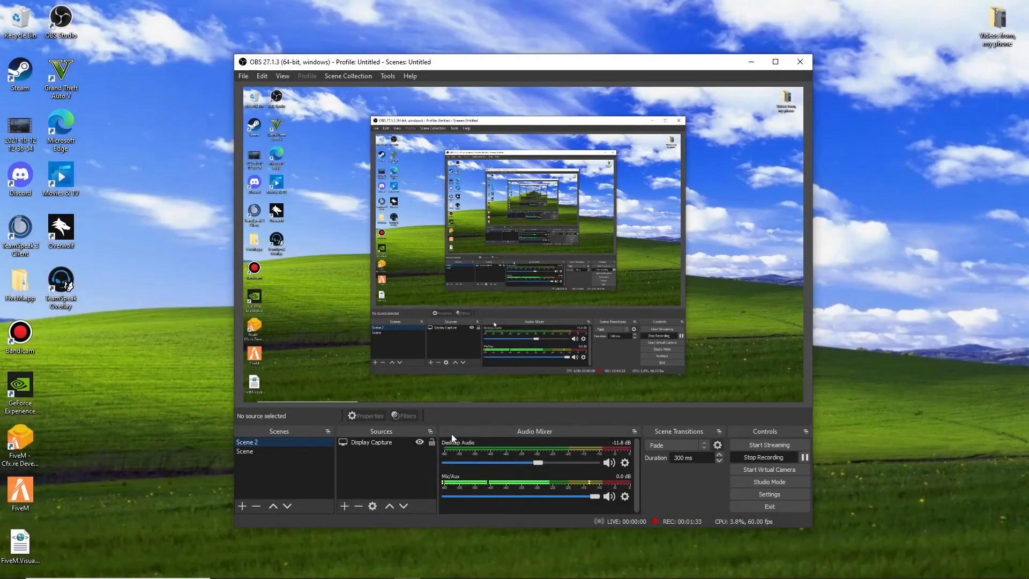
pyautogui.click(278, 456)
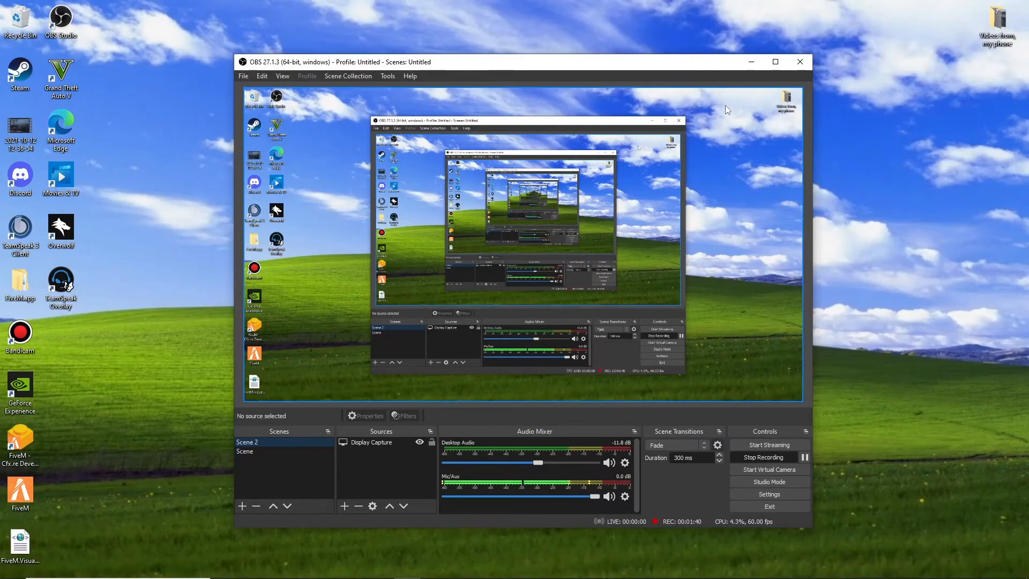
pyautogui.click(751, 65)
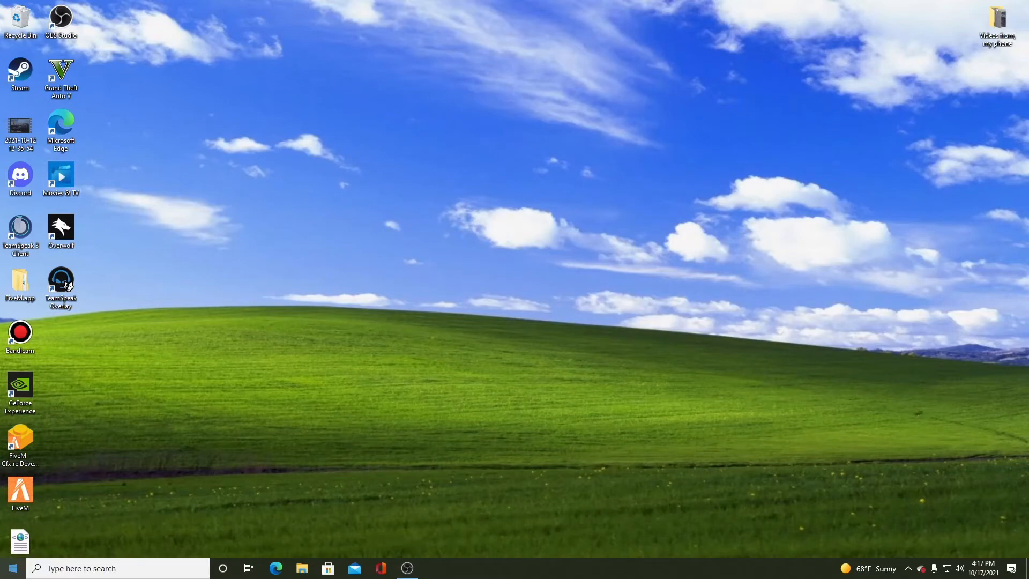
# - Launch the Windows Photos app from the installed apps and place a Photos shortcut on the desktop below TeamSpeak Overlay
pyautogui.click(13, 568)
pyautogui.click(62, 443)
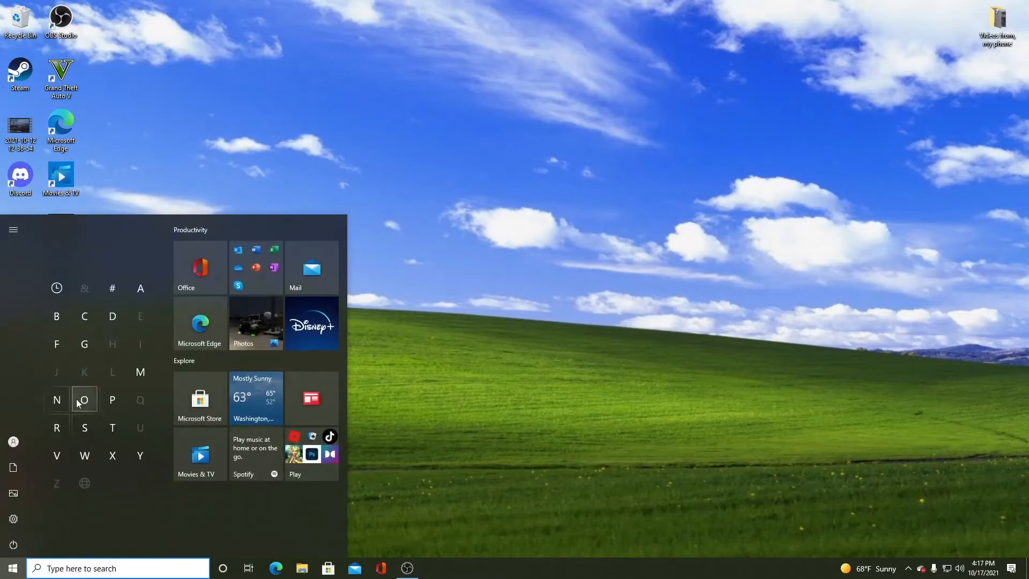
pyautogui.click(112, 402)
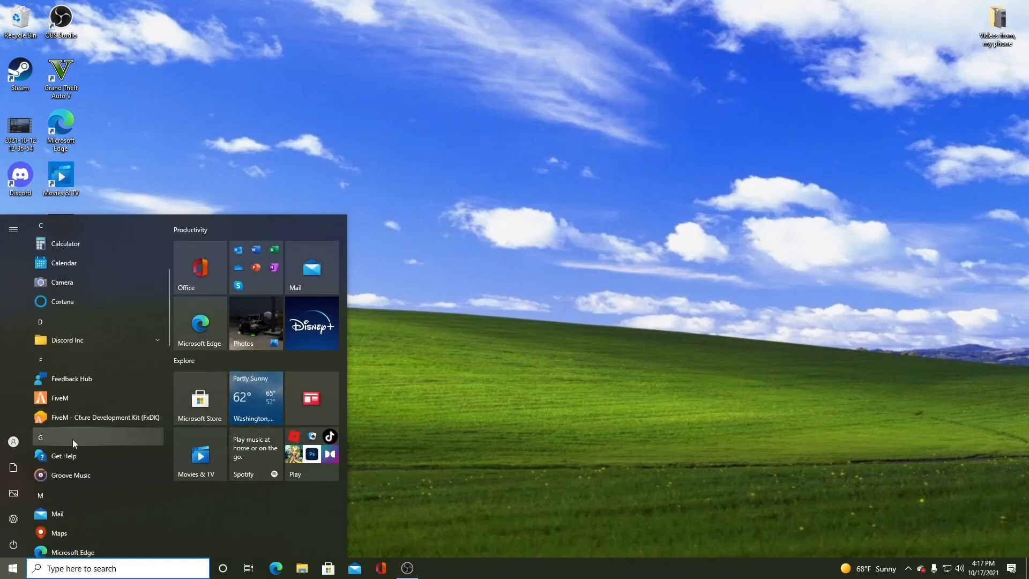
pyautogui.scroll(2, 70, 448)
pyautogui.scroll(-8, 92, 365)
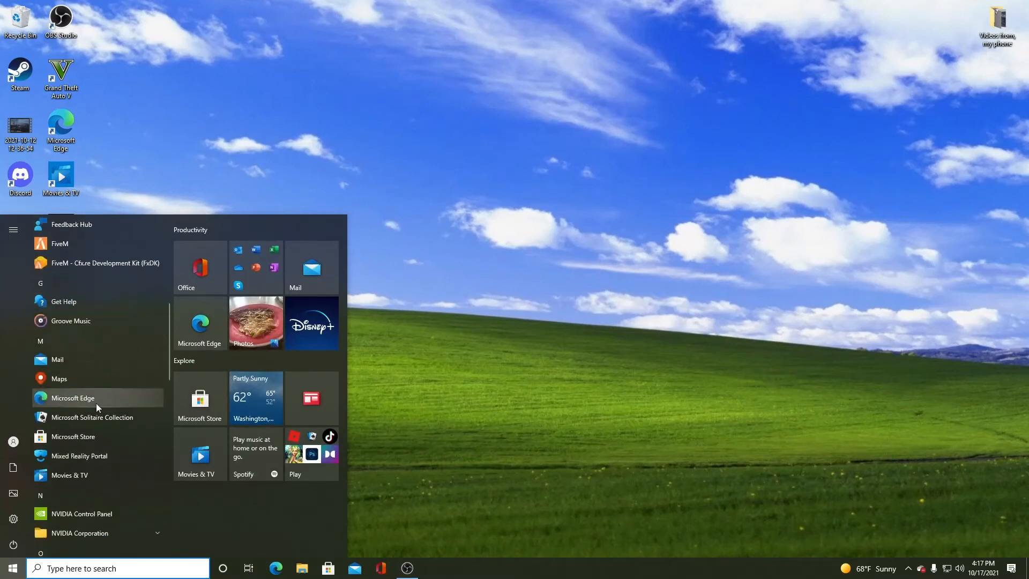
pyautogui.scroll(-5, 104, 406)
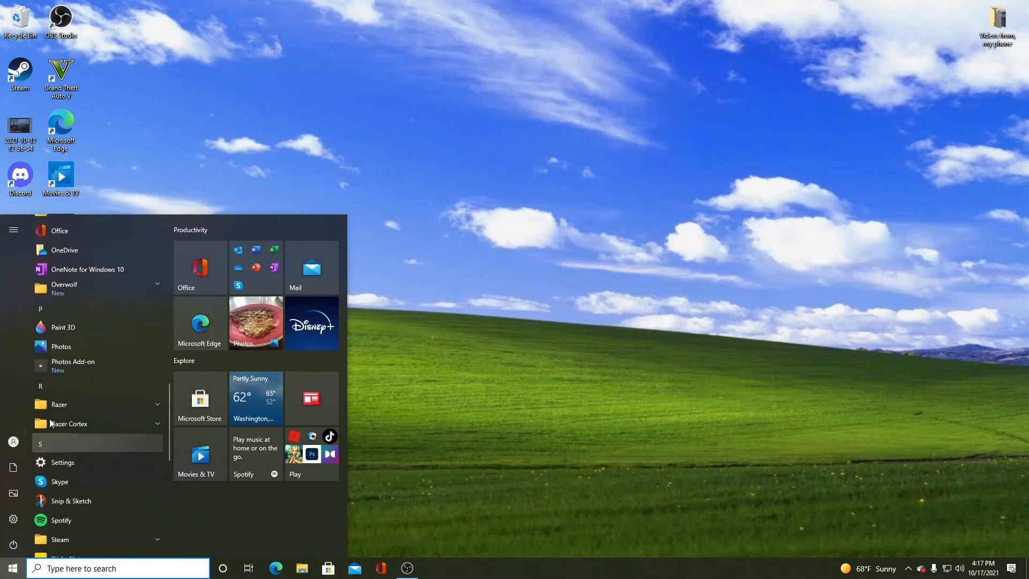
pyautogui.click(91, 349)
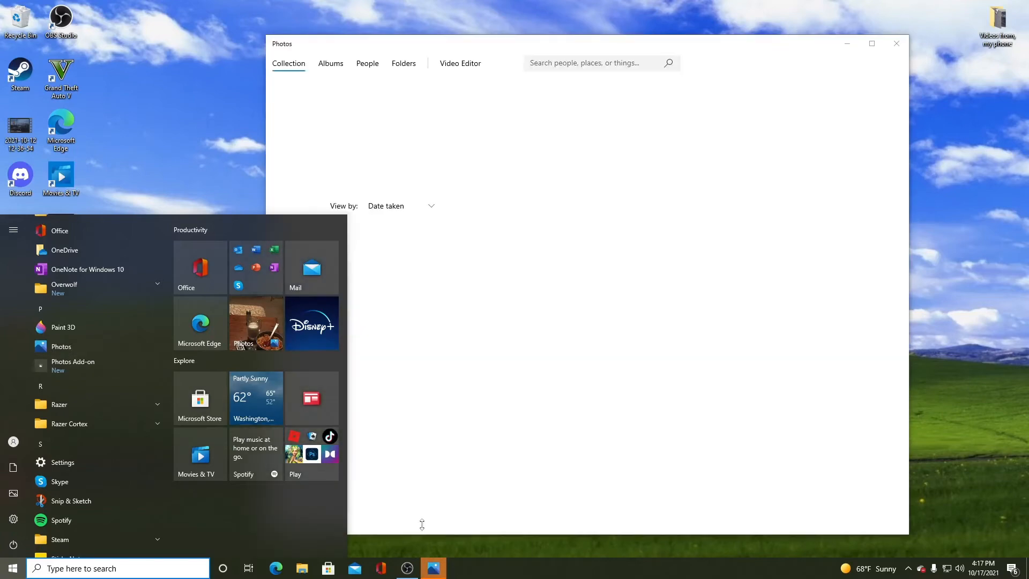
pyautogui.moveTo(79, 346)
pyautogui.mouseDown()
pyautogui.moveTo(127, 70)
pyautogui.moveTo(143, 82)
pyautogui.moveTo(139, 32)
pyautogui.moveTo(63, 337)
pyautogui.mouseUp()
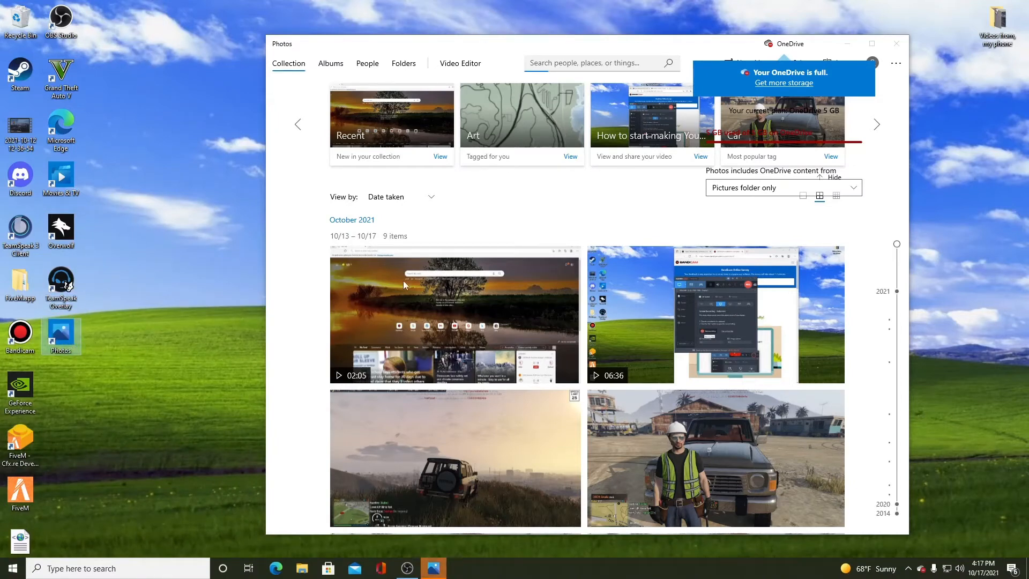
pyautogui.click(857, 218)
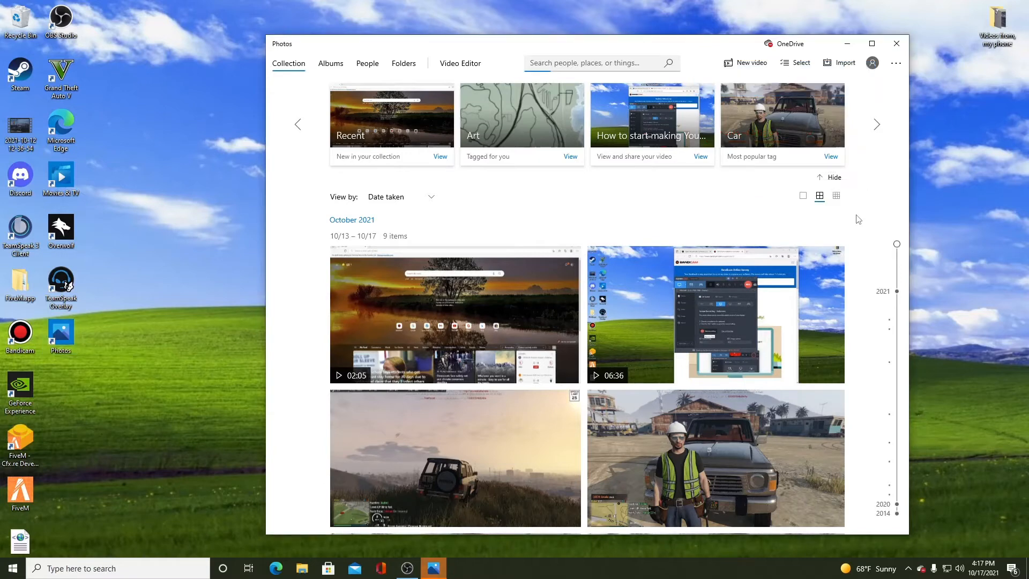
# - Remove the existing "How to start making YouTube videos for free Windows" project from the Photos Video Editor
pyautogui.click(465, 61)
pyautogui.rightClick(470, 244)
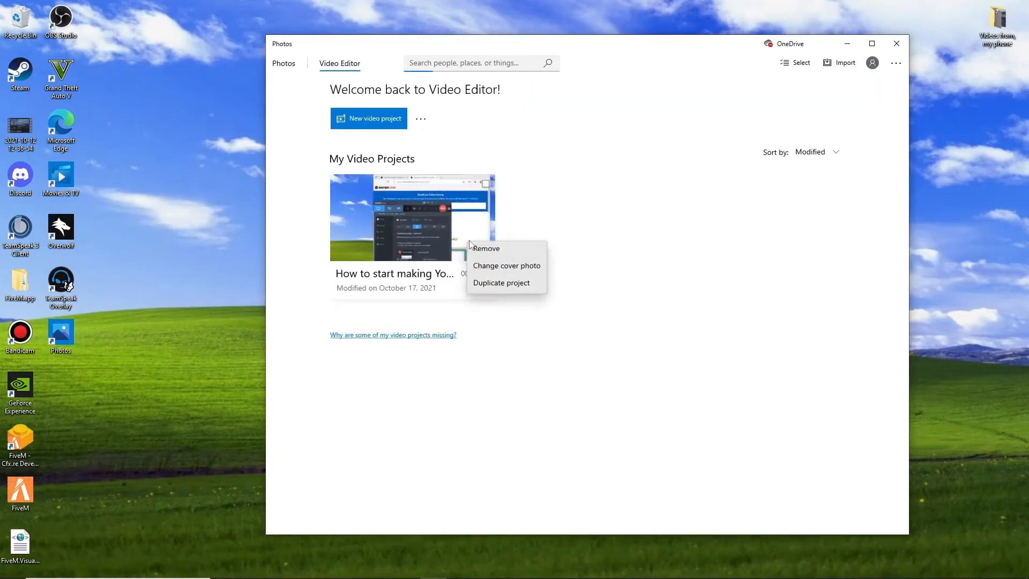
pyautogui.click(498, 249)
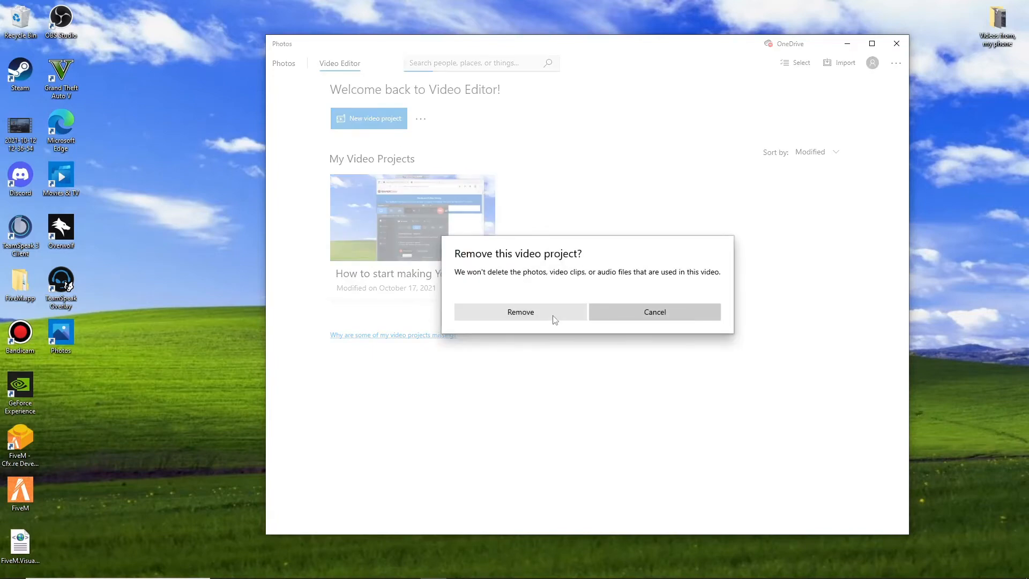
pyautogui.click(554, 316)
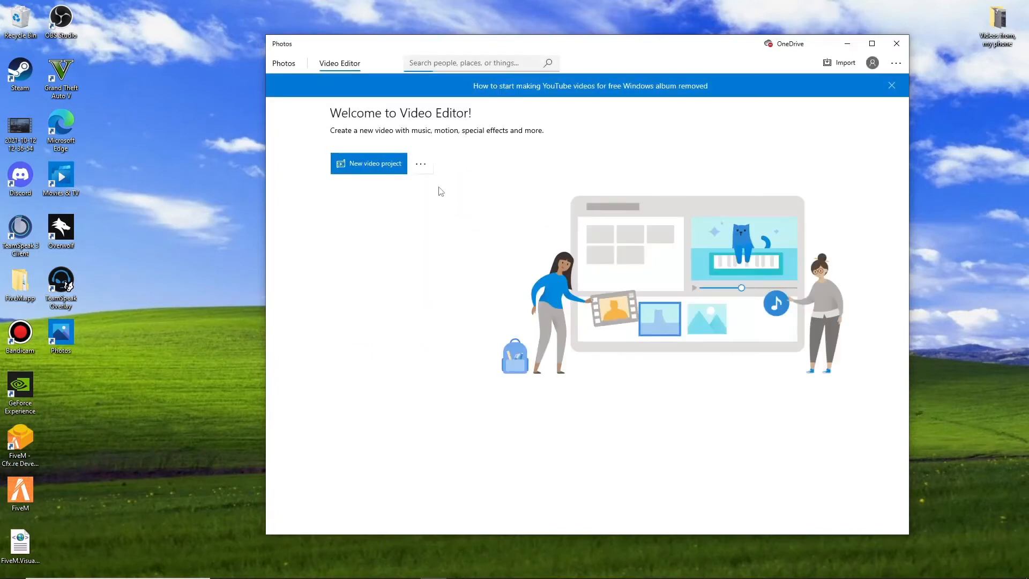
# - Create a new video project named "How to start out with making videos for free Windows"
pyautogui.click(380, 169)
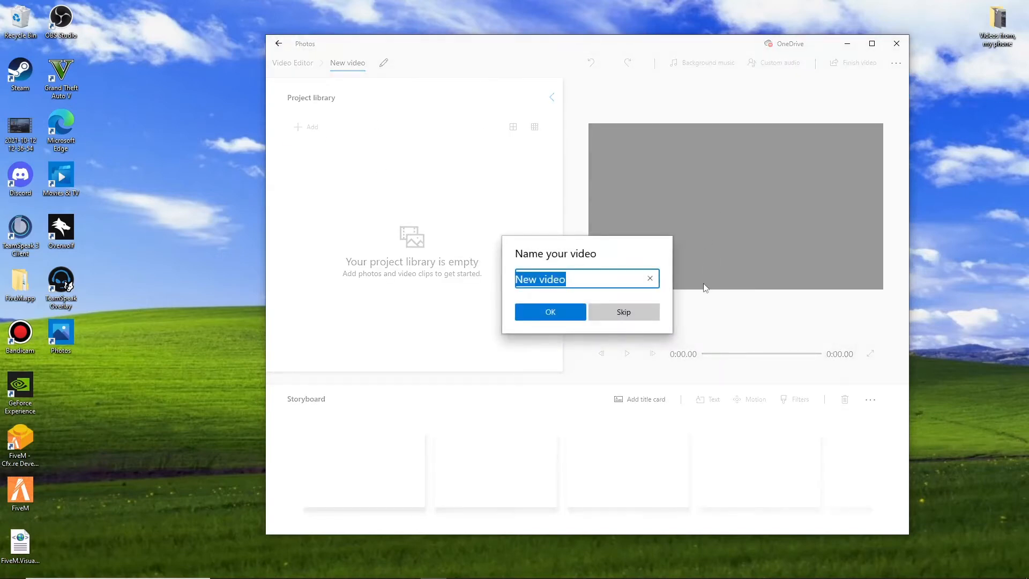
pyautogui.click(584, 279)
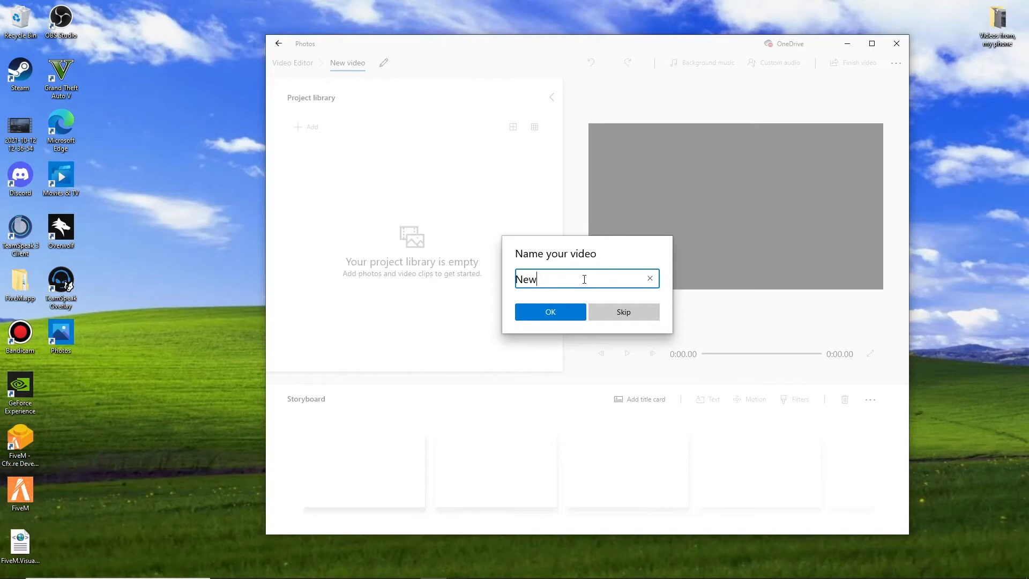
pyautogui.press('BackSpace')
pyautogui.press('BackSpace')
pyautogui.press('BackSpace')
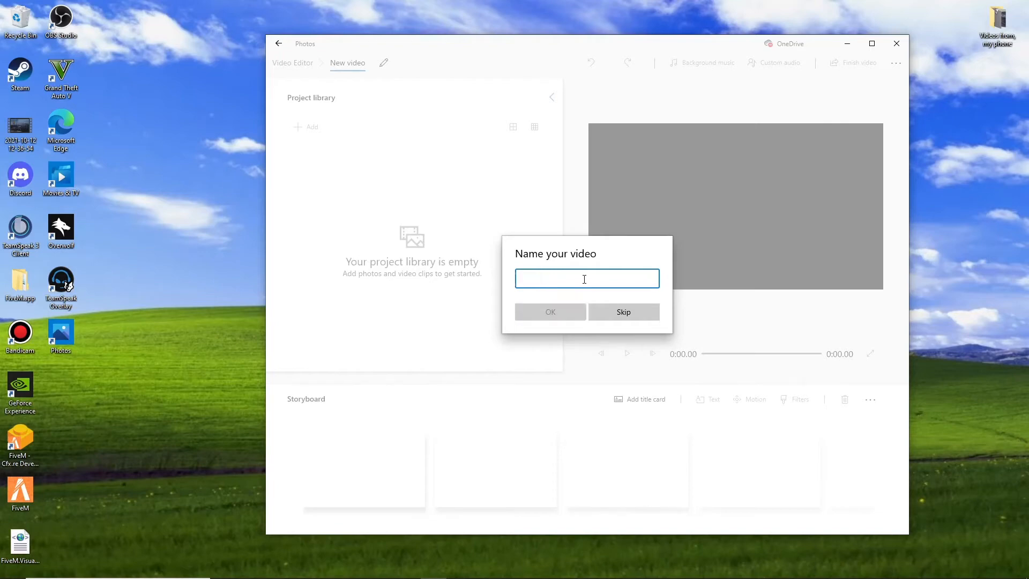
pyautogui.write('How to start out withm')
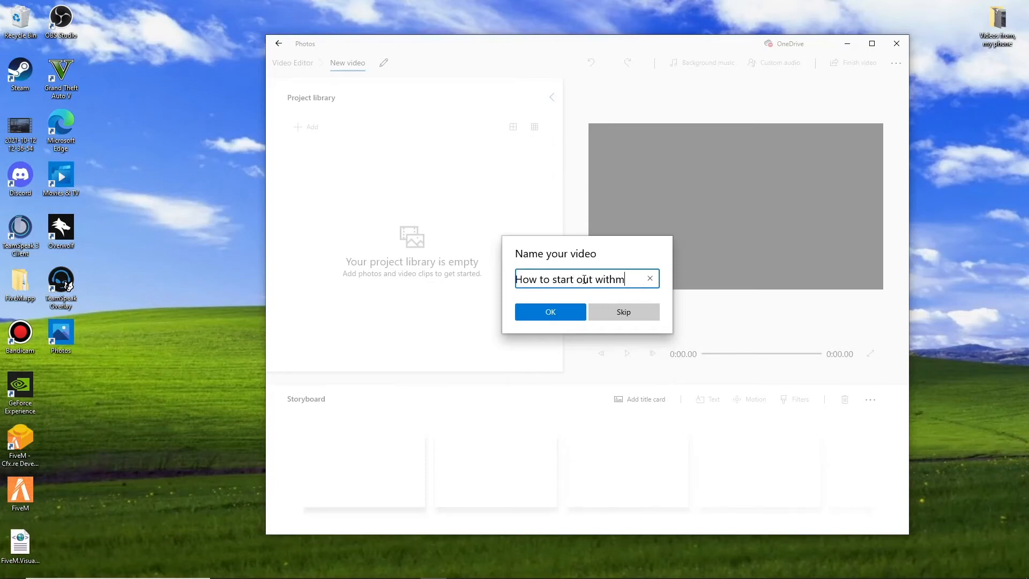
pyautogui.write('akeing ')
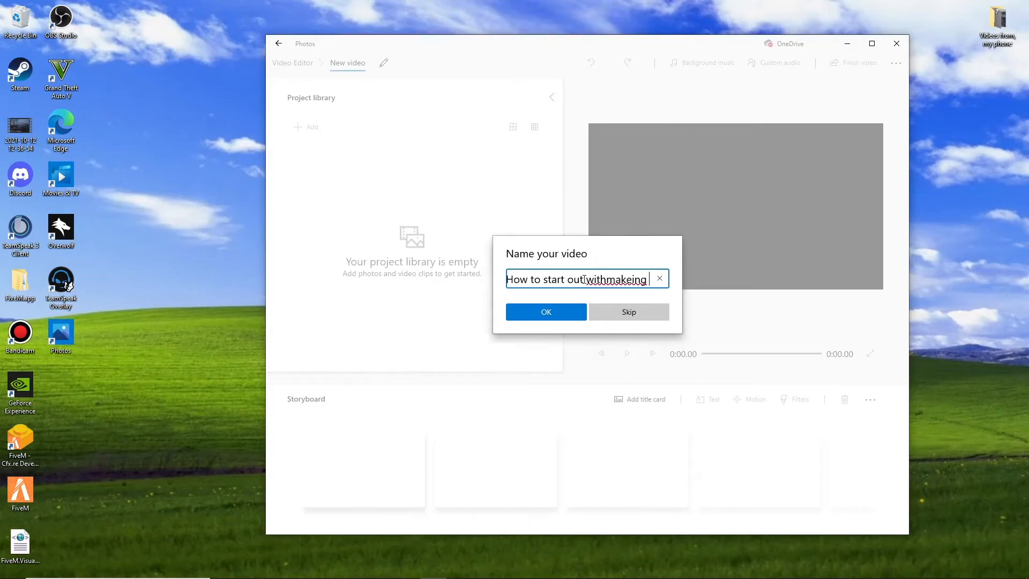
pyautogui.write('videos fior')
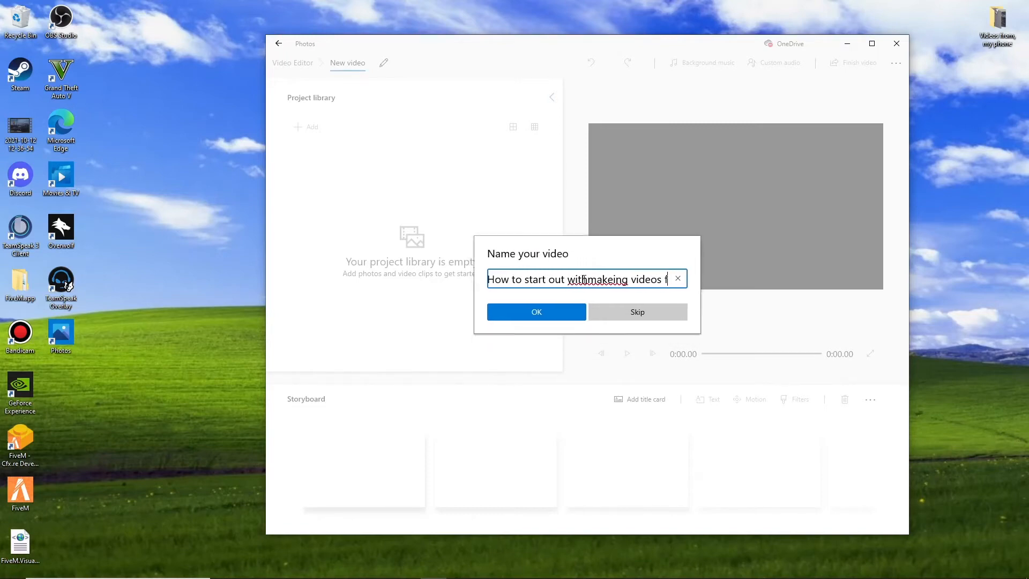
pyautogui.press('BackSpace')
pyautogui.press('BackSpace')
pyautogui.press('BackSpace')
pyautogui.press('BackSpace')
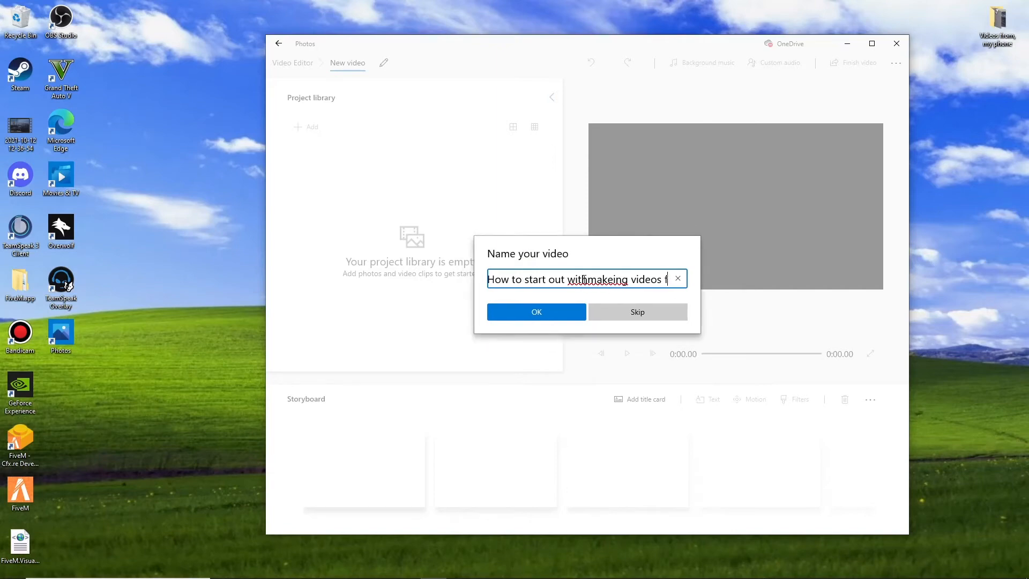
pyautogui.write('for free')
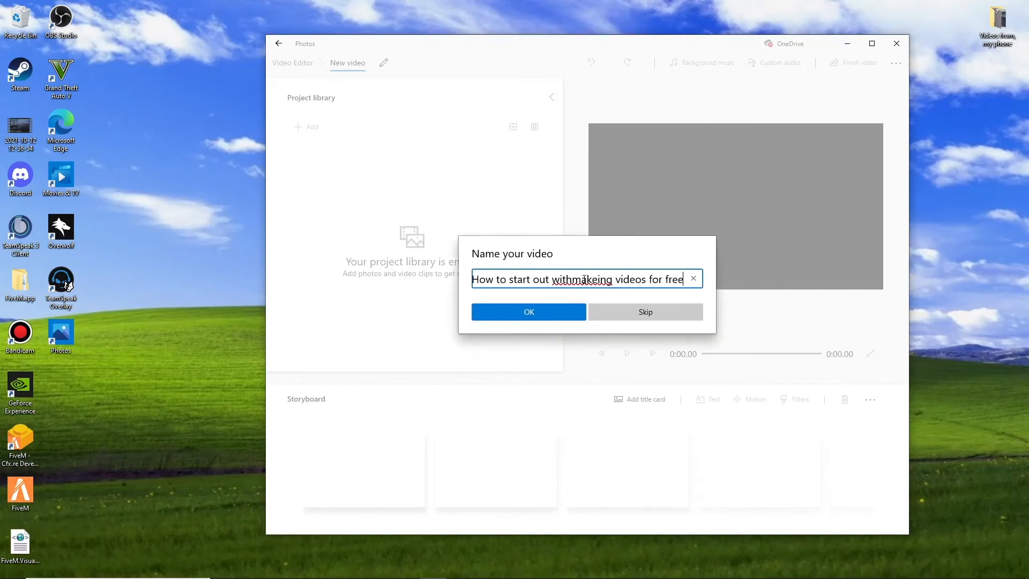
pyautogui.write(' W')
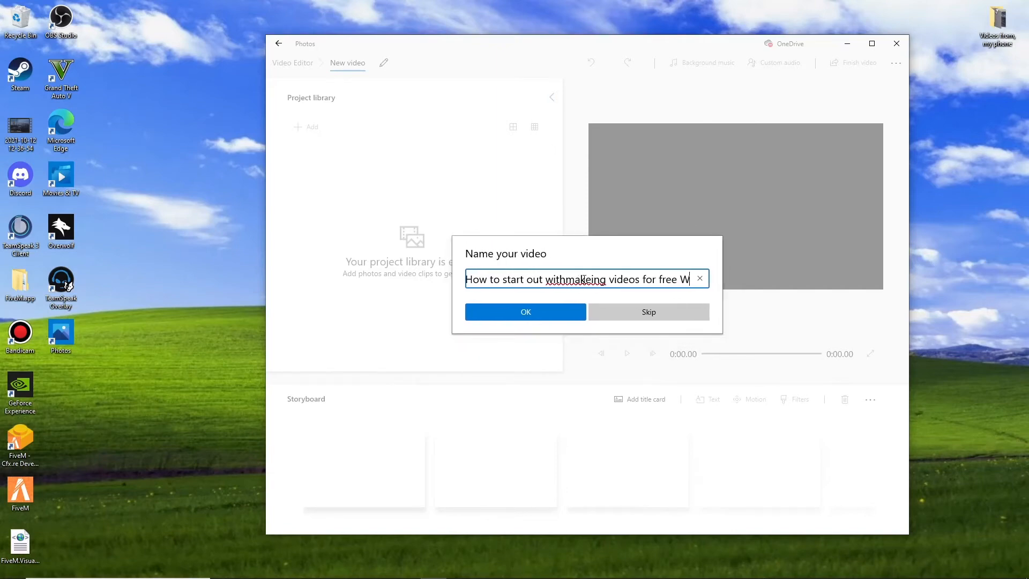
pyautogui.write('indows')
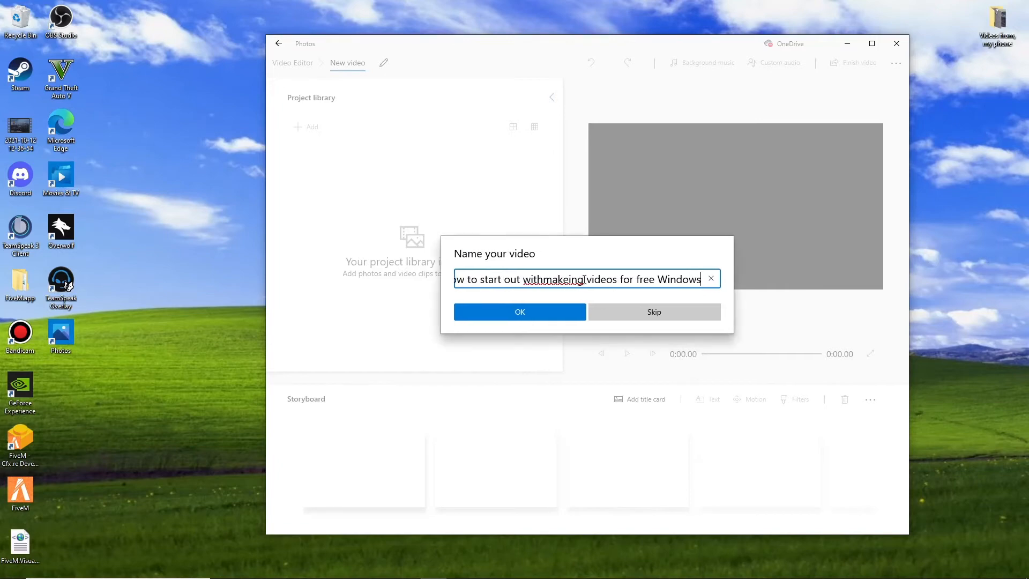
pyautogui.press('BackSpace')
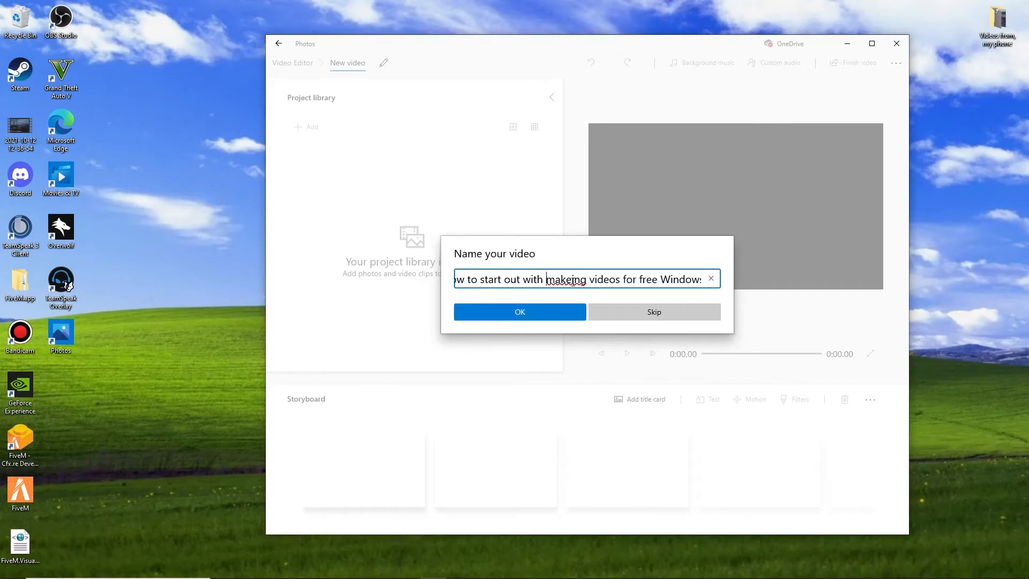
pyautogui.press('BackSpace')
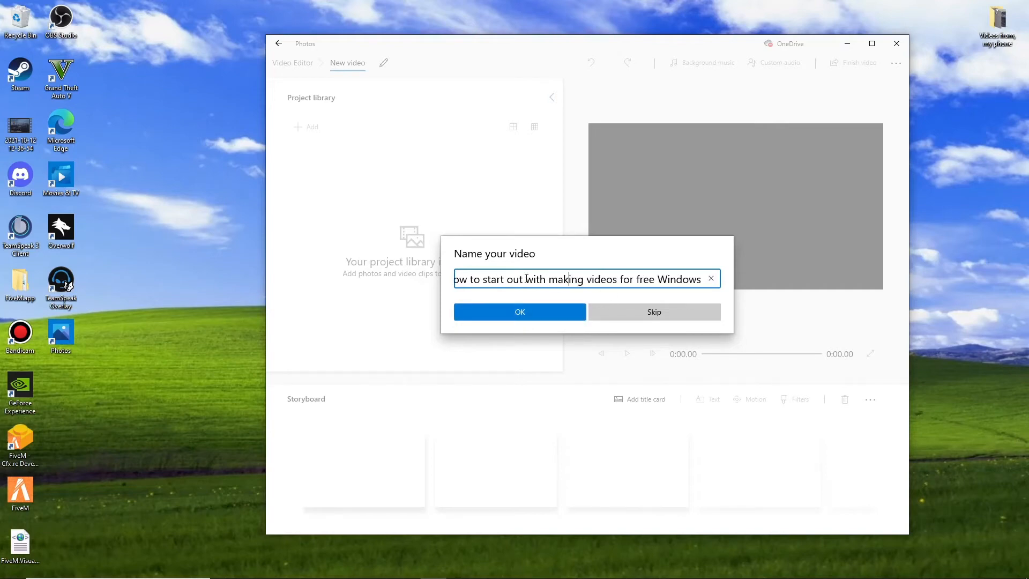
pyautogui.click(520, 314)
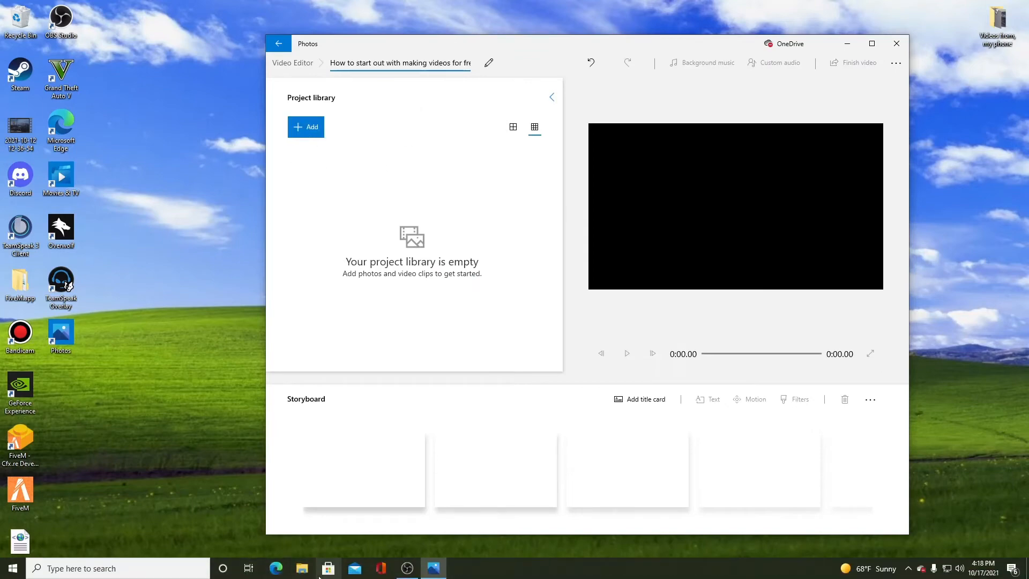
pyautogui.click(308, 130)
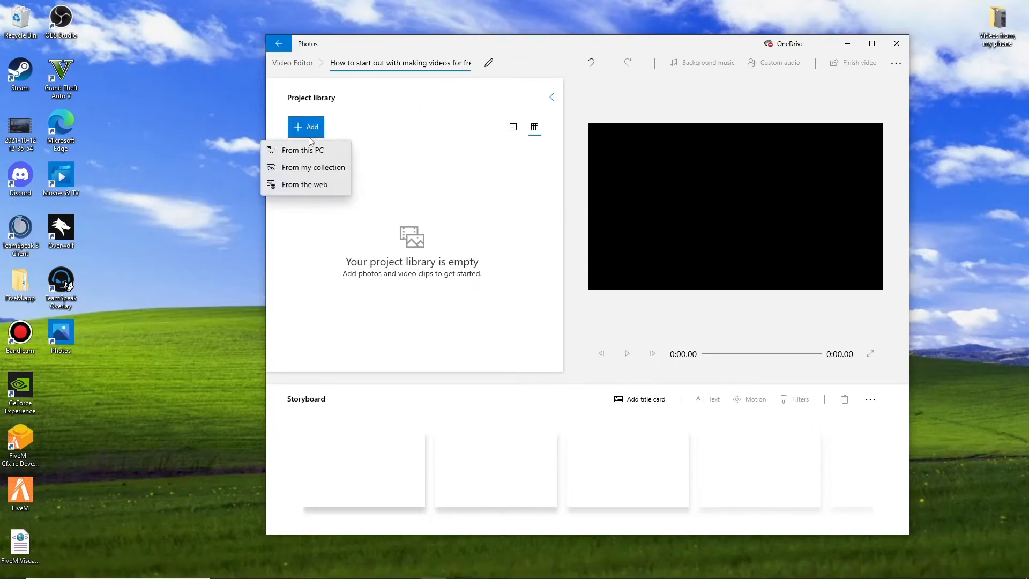
pyautogui.click(308, 145)
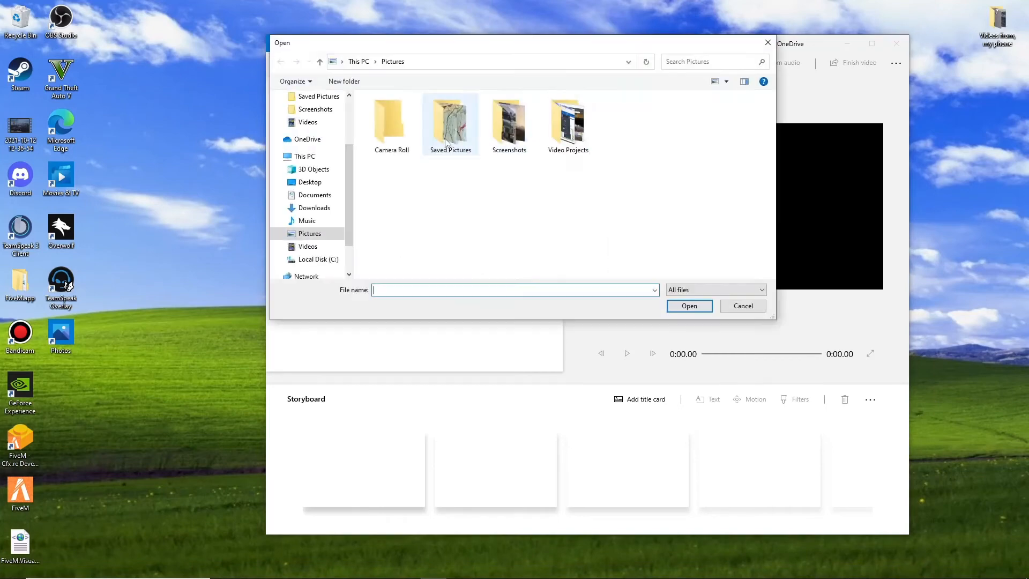
pyautogui.click(768, 42)
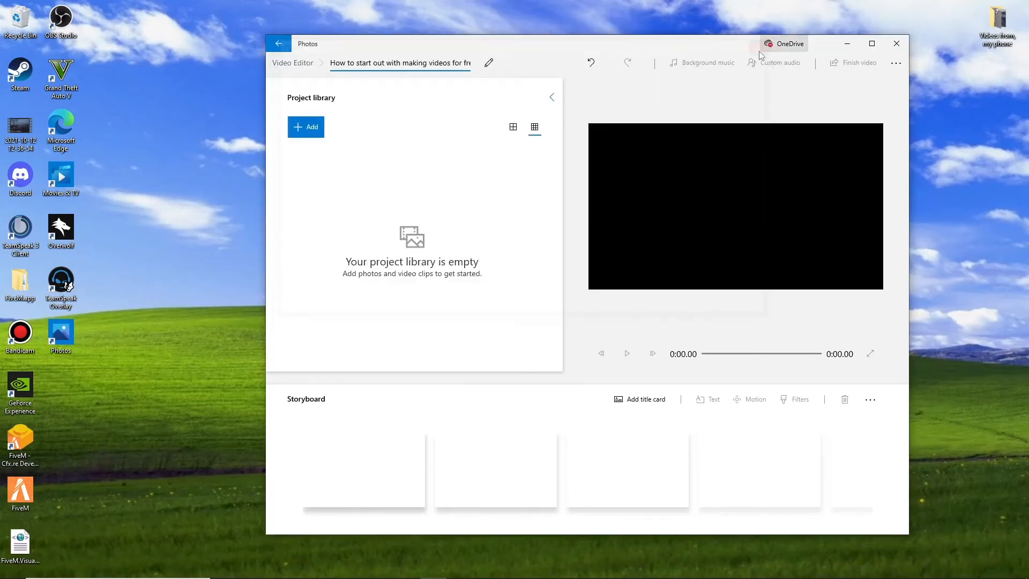
pyautogui.click(302, 568)
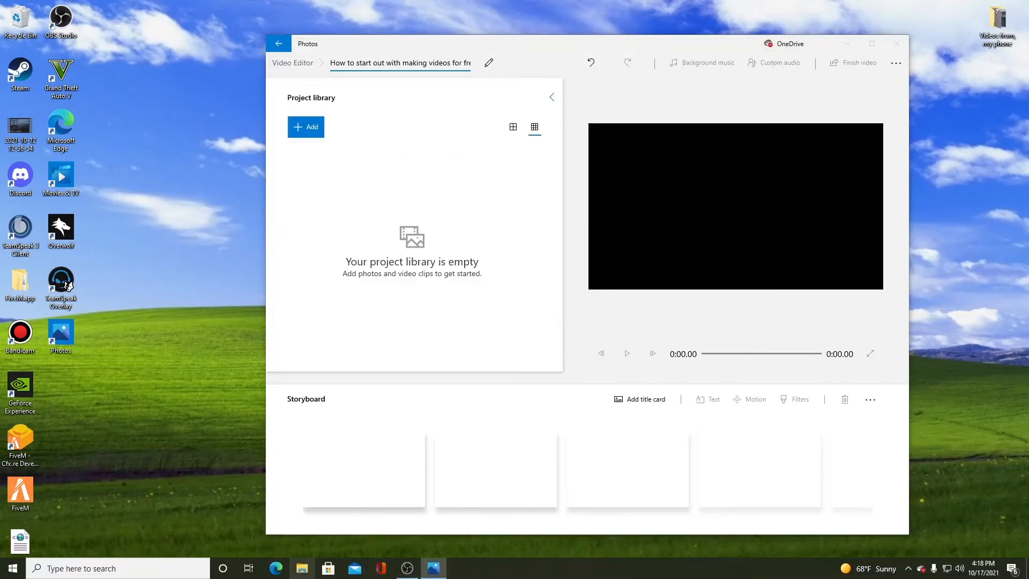
pyautogui.click(139, 224)
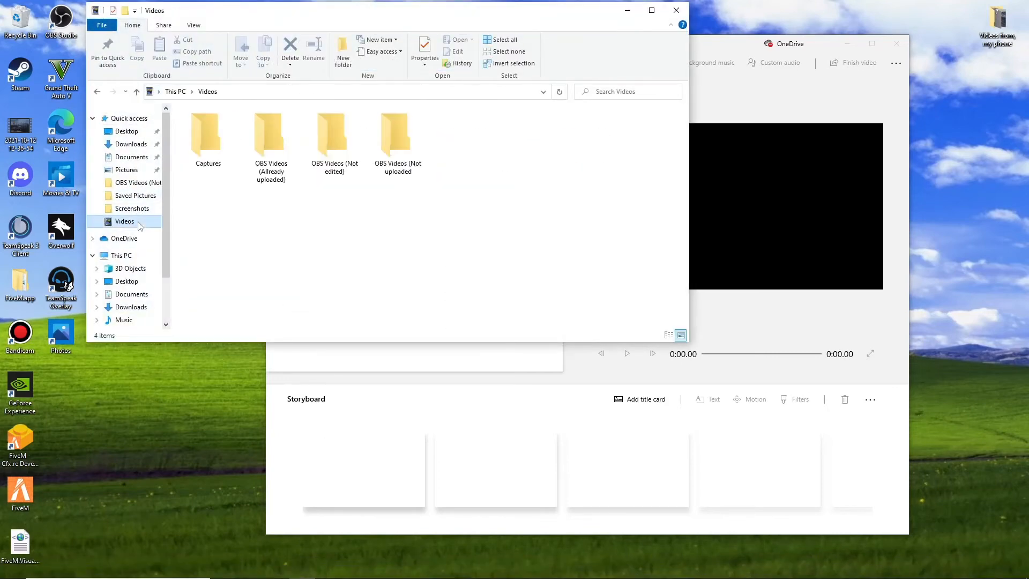
pyautogui.doubleClick(361, 146)
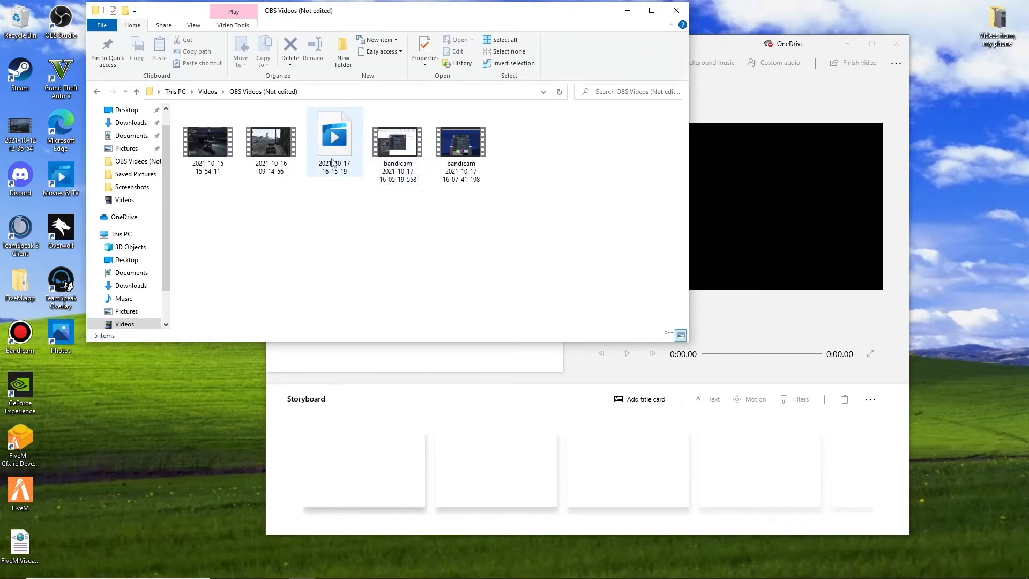
pyautogui.doubleClick(390, 158)
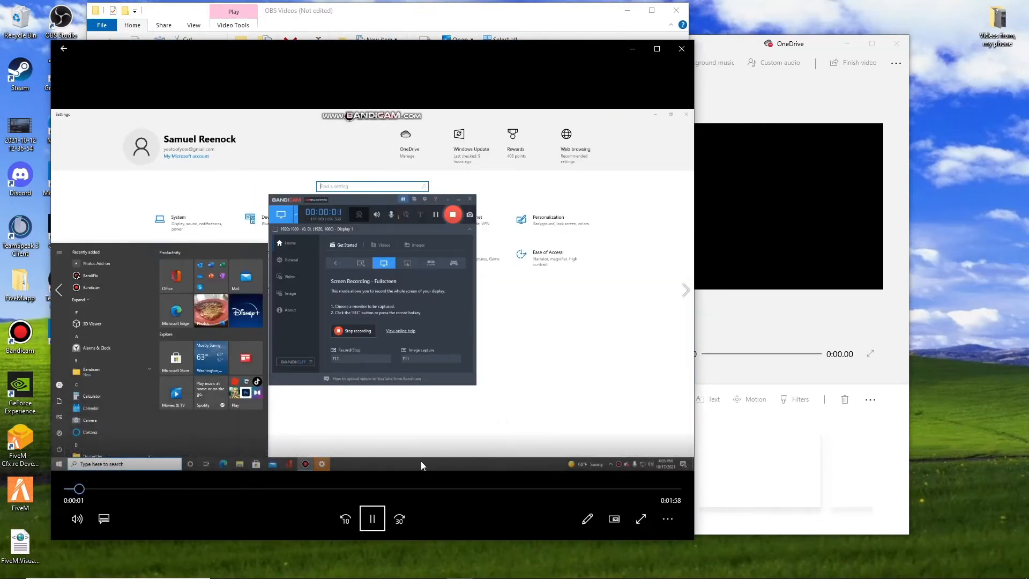
pyautogui.click(371, 518)
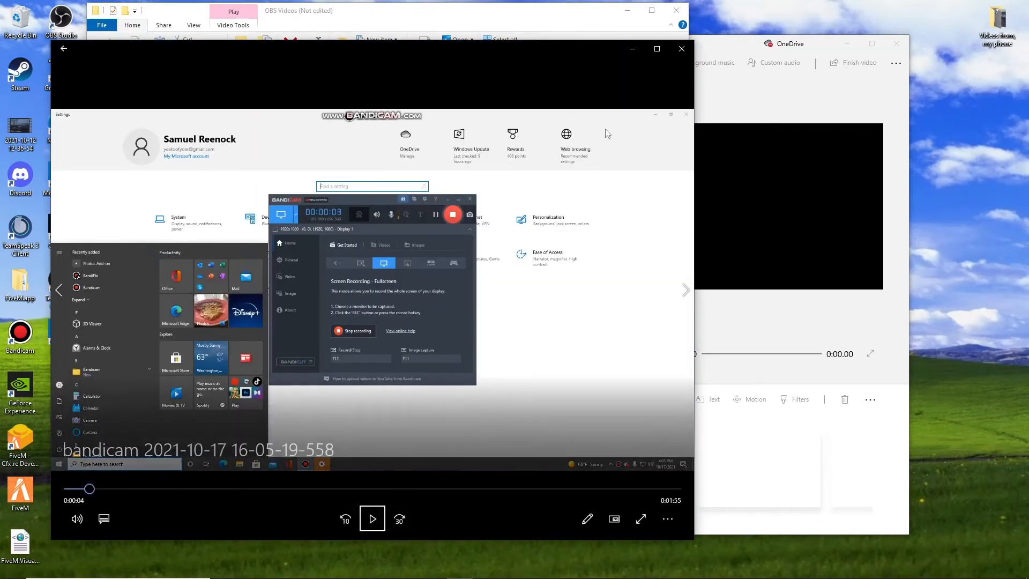
pyautogui.click(681, 49)
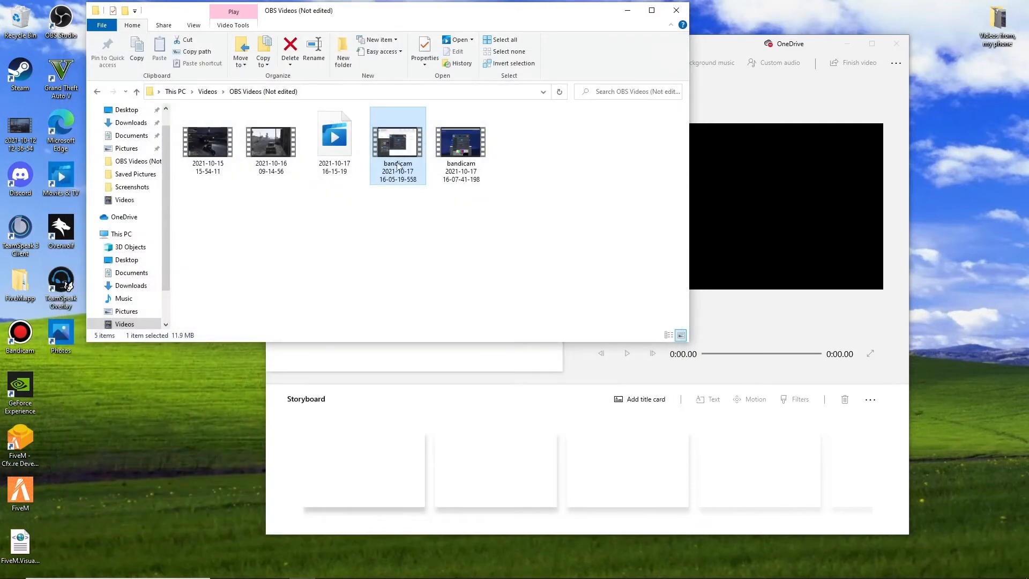
pyautogui.moveTo(398, 167); pyautogui.dragTo(494, 355)
pyautogui.click(627, 9)
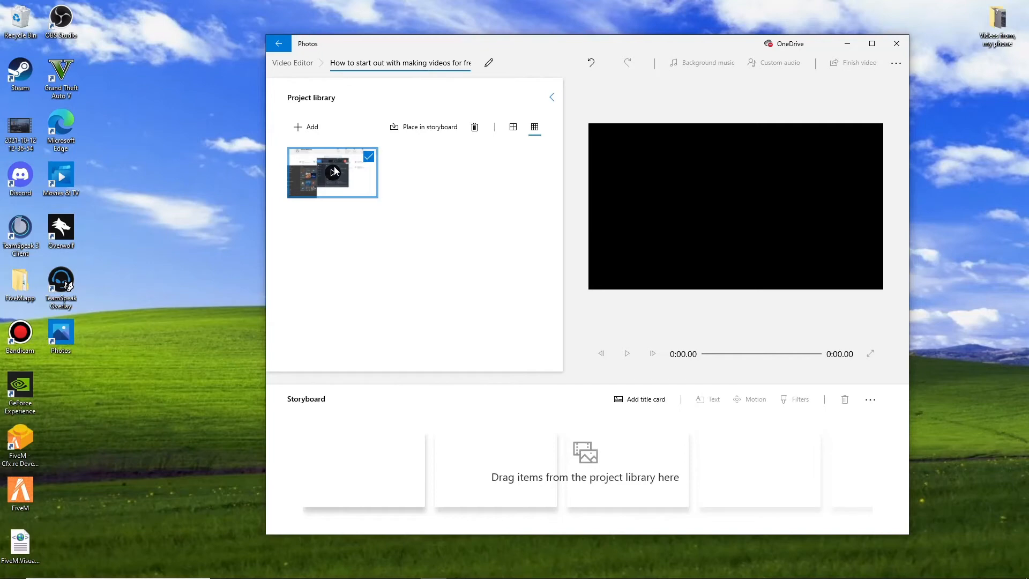
pyautogui.moveTo(335, 172); pyautogui.dragTo(415, 437)
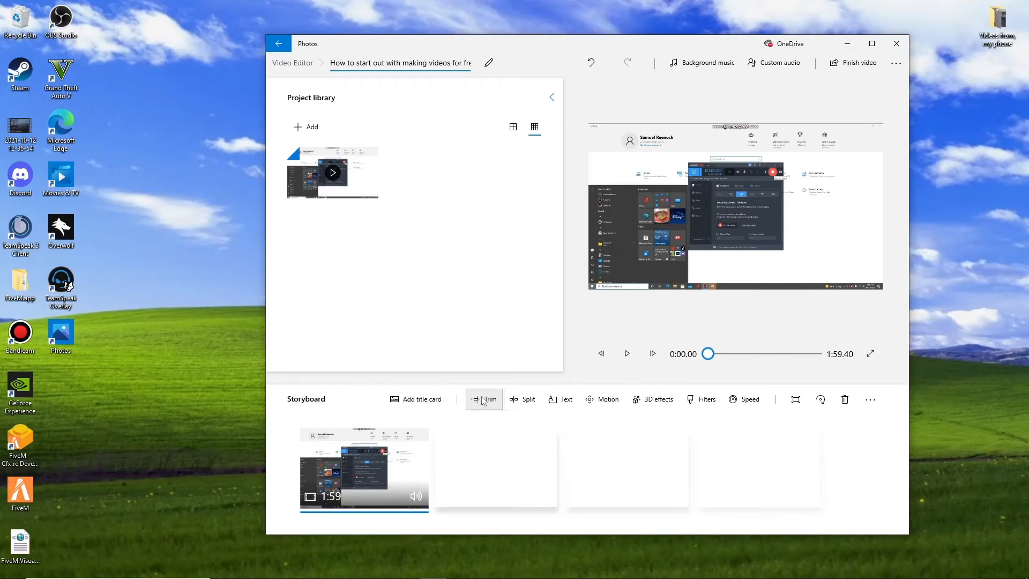
# - Open the storyboard clip for trimming and move its trim start to 0:00.63
pyautogui.click(483, 399)
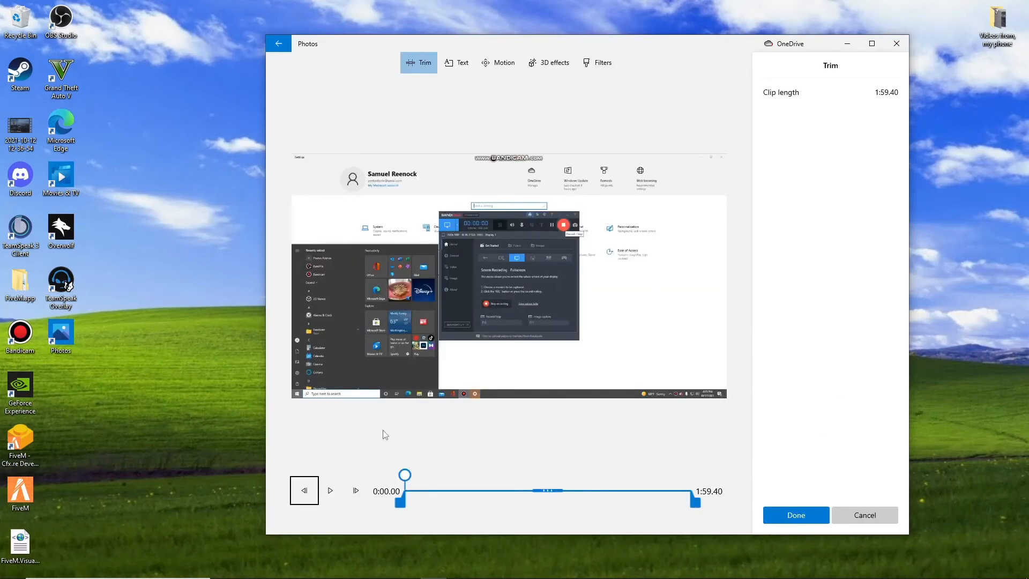
pyautogui.click(332, 489)
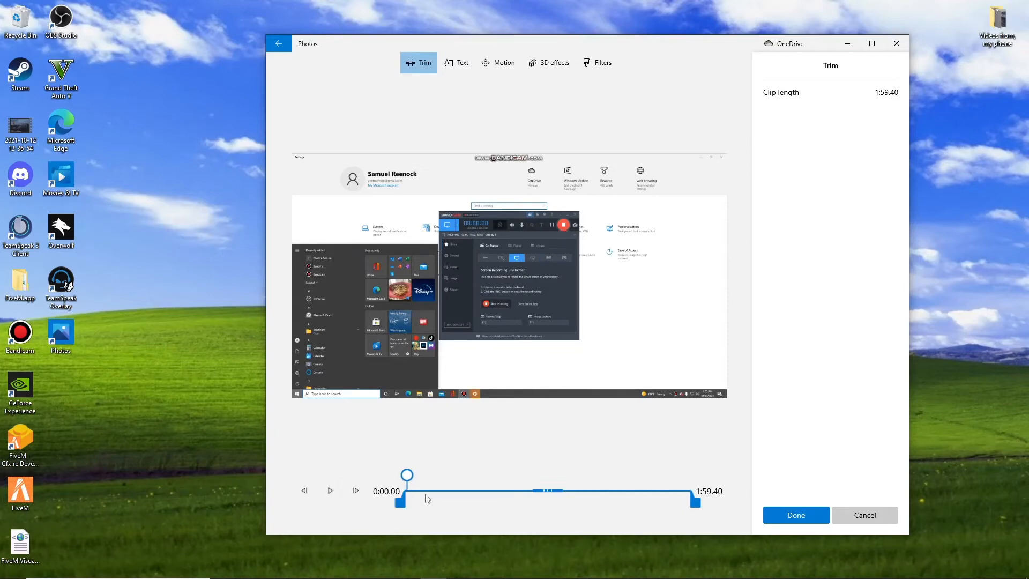
pyautogui.click(398, 508)
pyautogui.press('Right')
pyautogui.press('Right')
pyautogui.press('Right')
pyautogui.moveTo(397, 506); pyautogui.dragTo(390, 507)
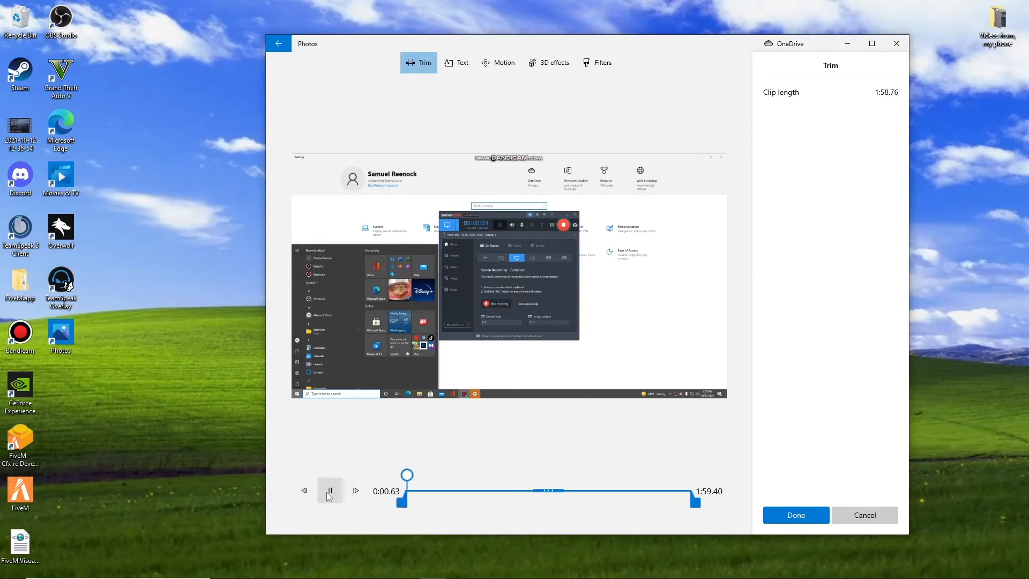
# - Preview the clip's opening, move the trim start to 0:00.83, and apply the trim
pyautogui.click(329, 495)
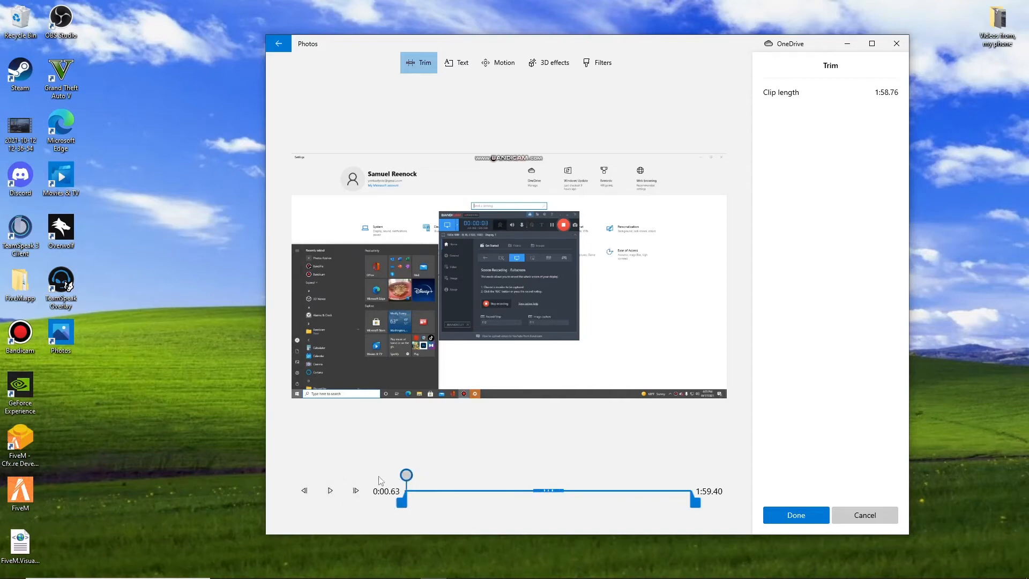
pyautogui.click(328, 491)
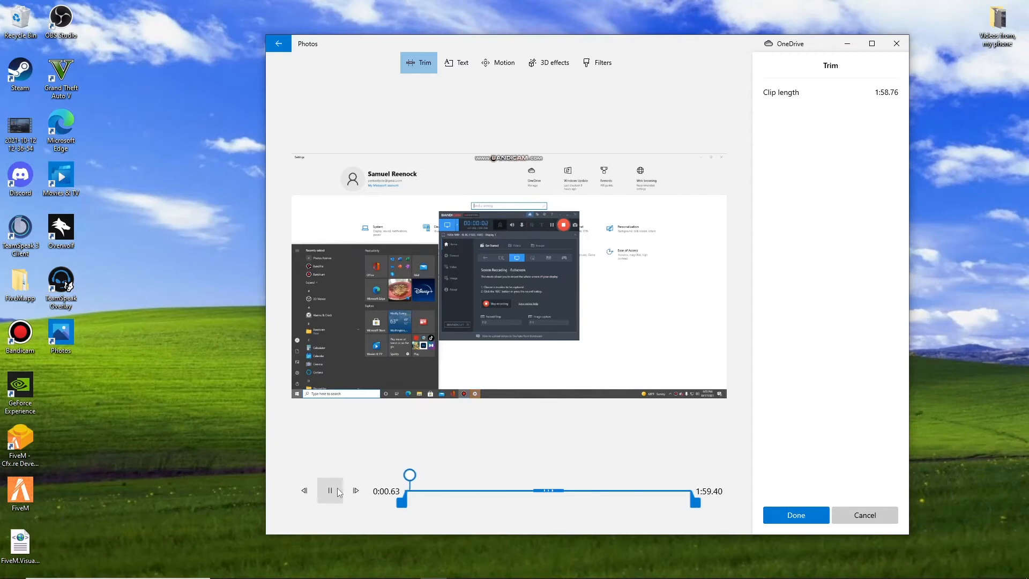
pyautogui.click(338, 494)
pyautogui.moveTo(402, 501)
pyautogui.mouseDown()
pyautogui.moveTo(412, 502)
pyautogui.moveTo(392, 507)
pyautogui.mouseUp()
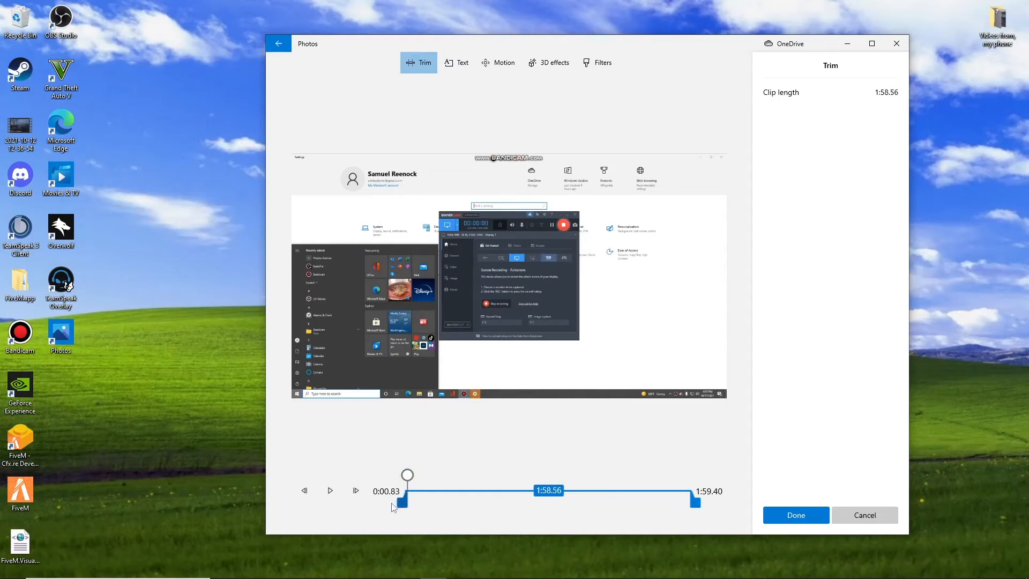
pyautogui.click(330, 490)
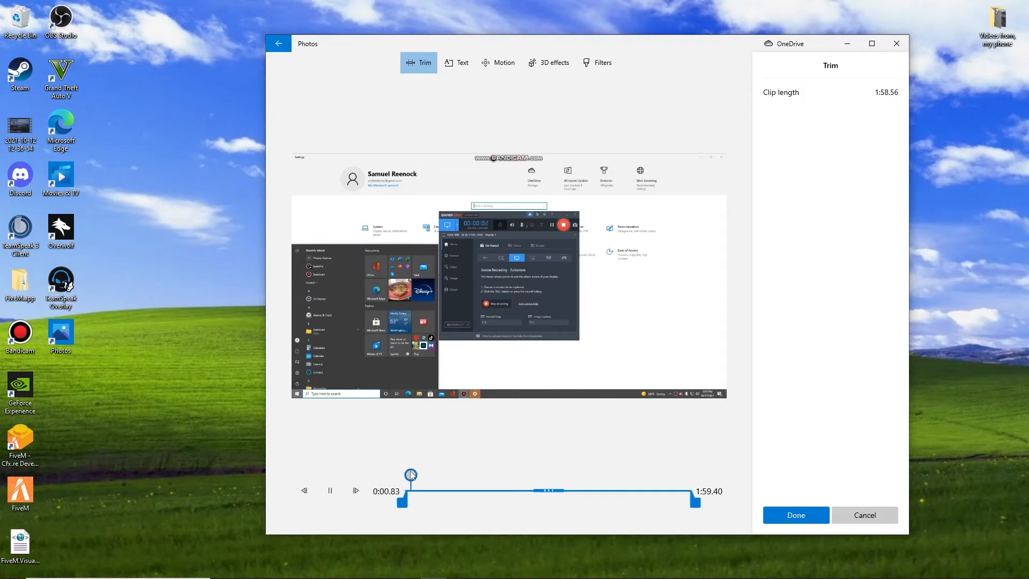
pyautogui.moveTo(412, 475); pyautogui.dragTo(404, 478)
pyautogui.click(785, 515)
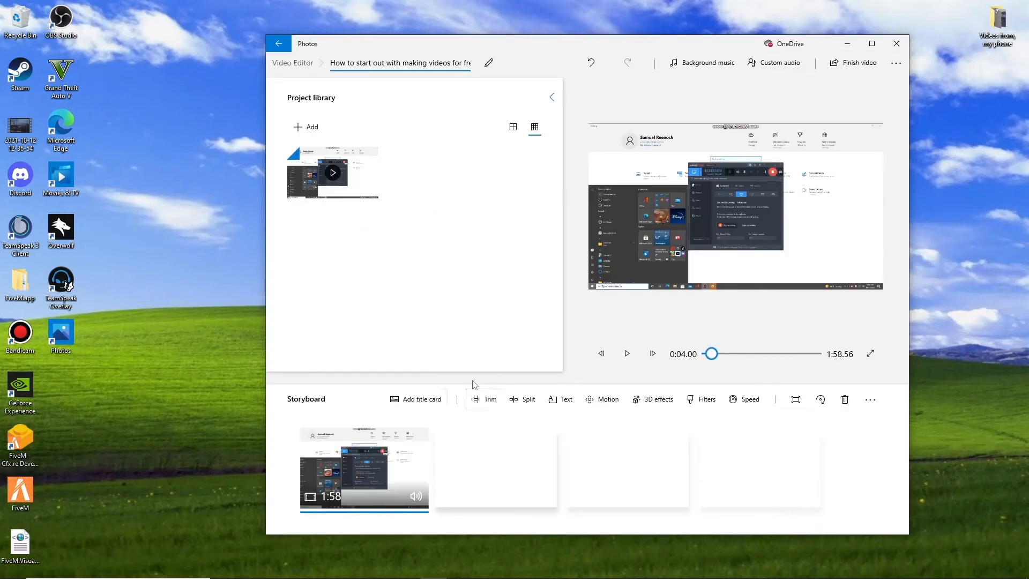
# - Play through the trimmed storyboard clip to find the cut and split it at 0:25.70
pyautogui.click(523, 399)
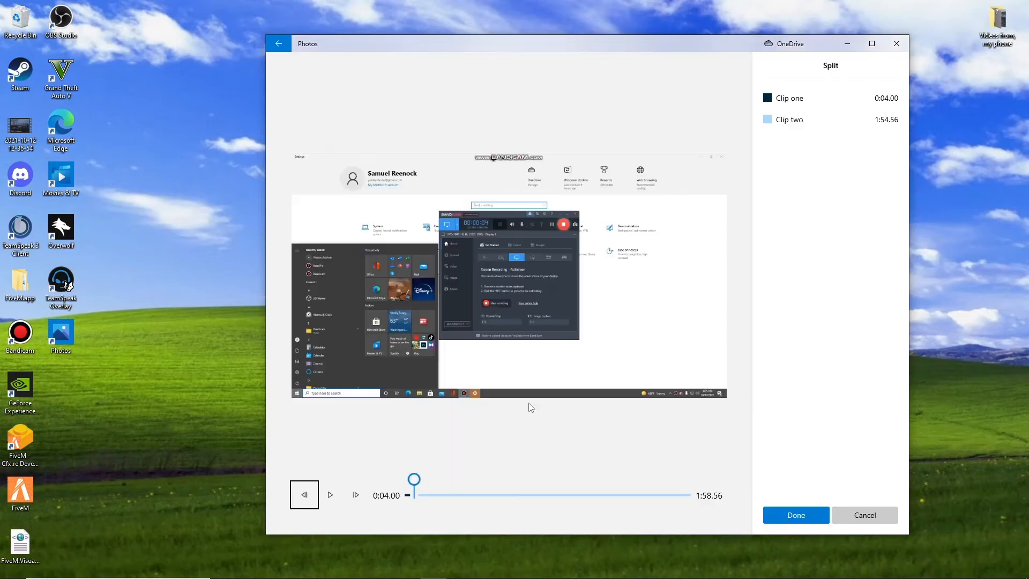
pyautogui.click(330, 494)
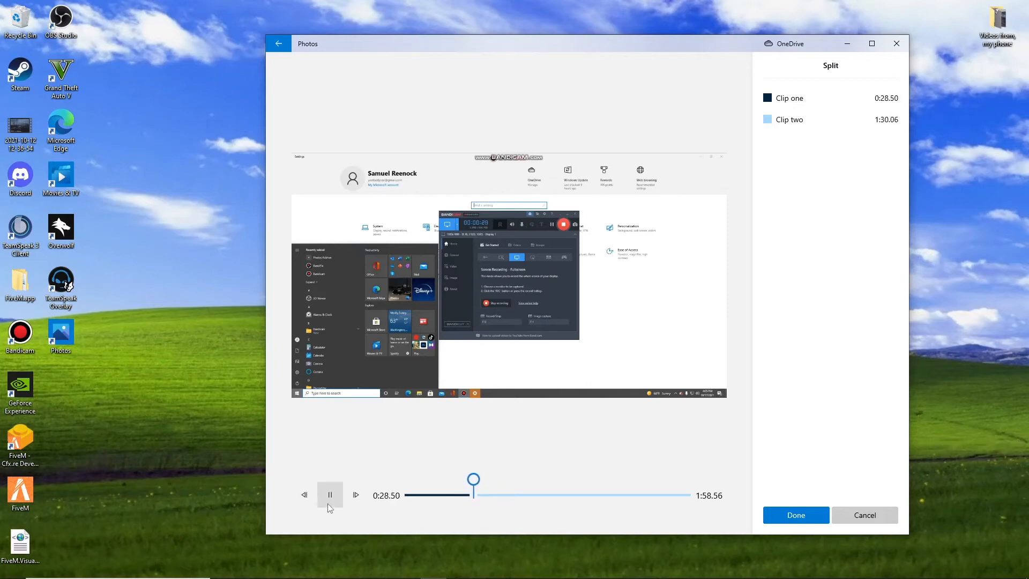
pyautogui.click(330, 494)
pyautogui.moveTo(479, 485); pyautogui.dragTo(468, 485)
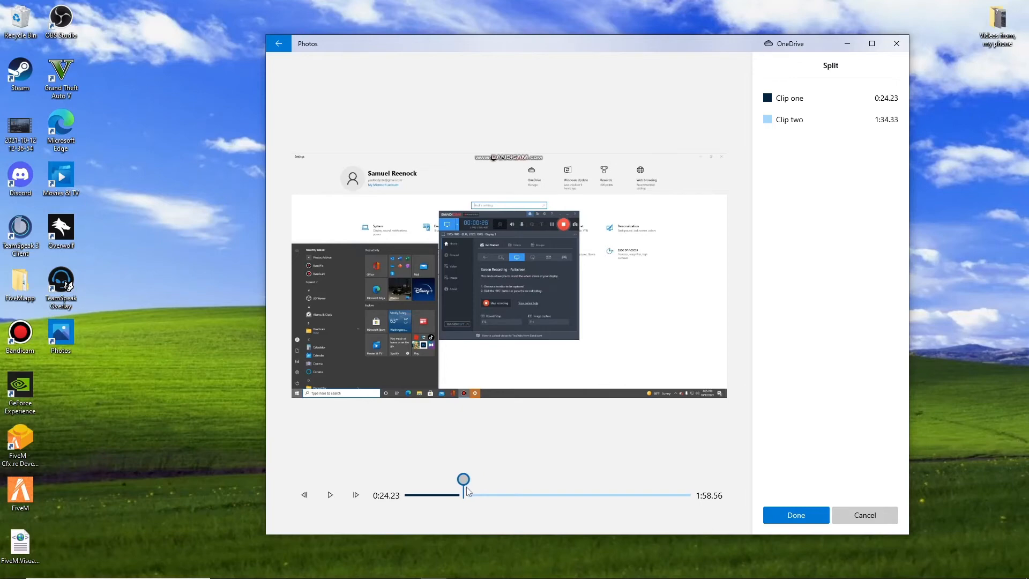
pyautogui.click(329, 495)
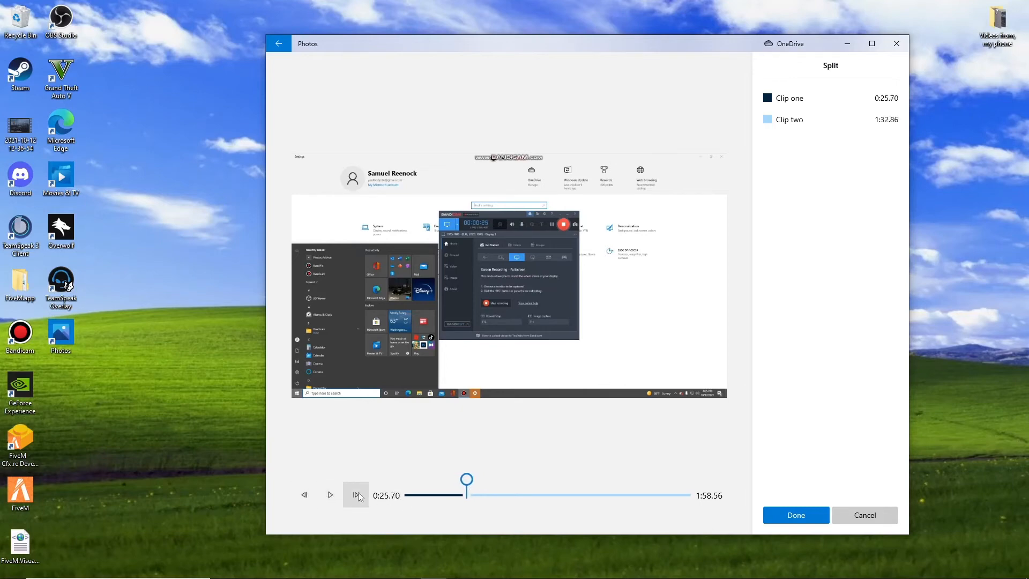
pyautogui.click(773, 516)
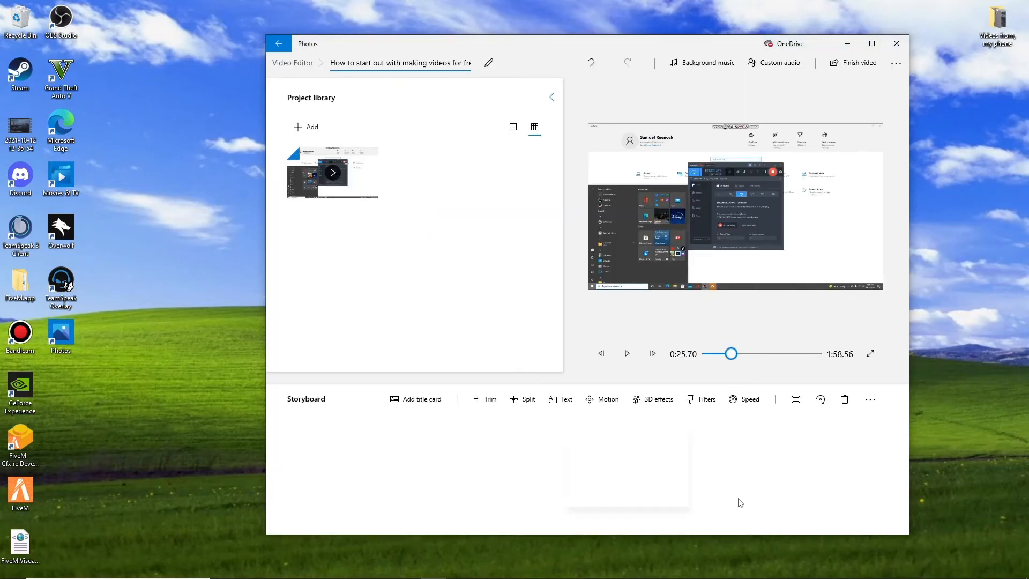
# - Trim the end of the first storyboard clip to 0:25.90
pyautogui.click(399, 483)
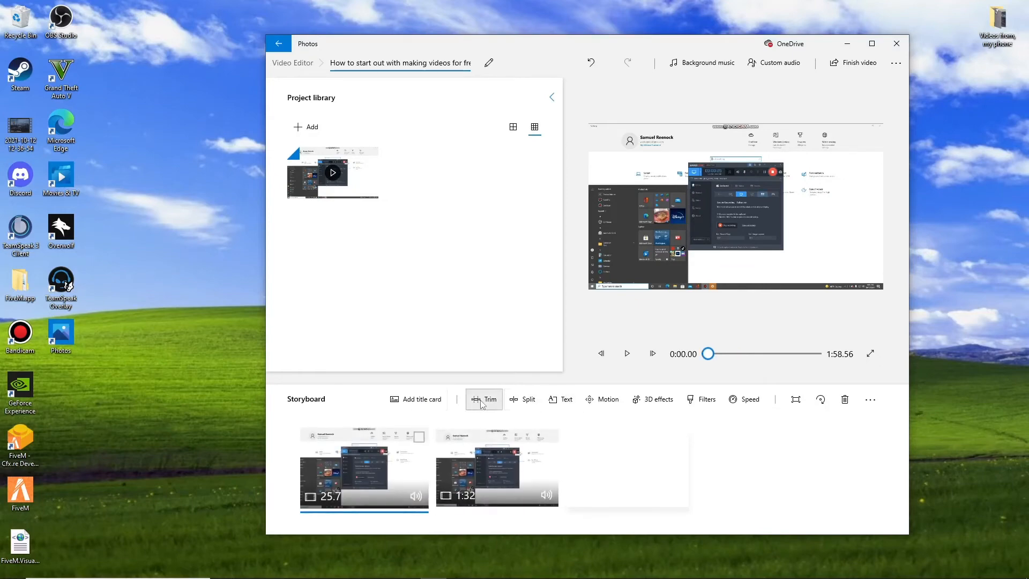
pyautogui.click(484, 399)
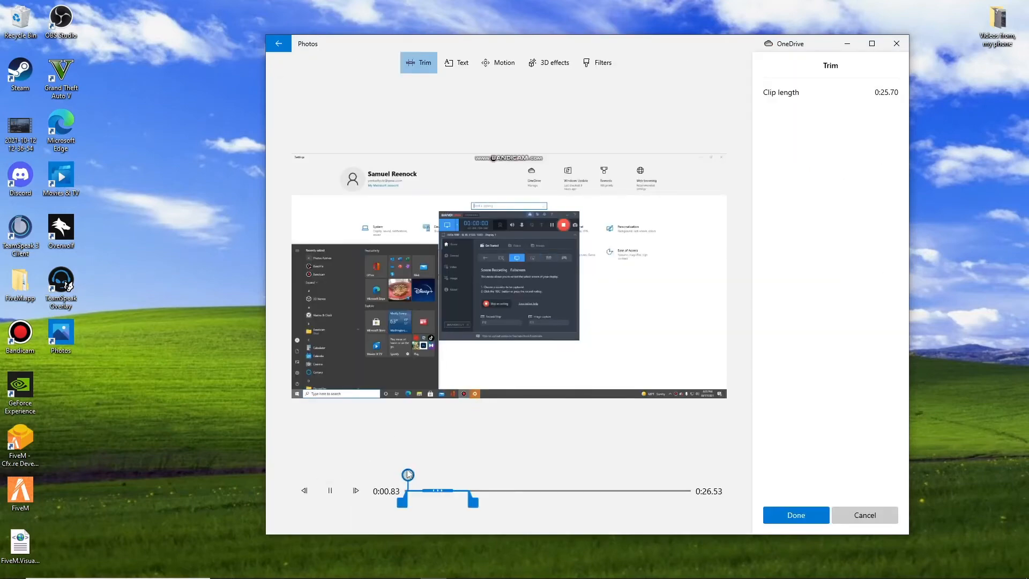
pyautogui.moveTo(408, 475); pyautogui.dragTo(469, 503)
pyautogui.click(328, 492)
pyautogui.click(328, 491)
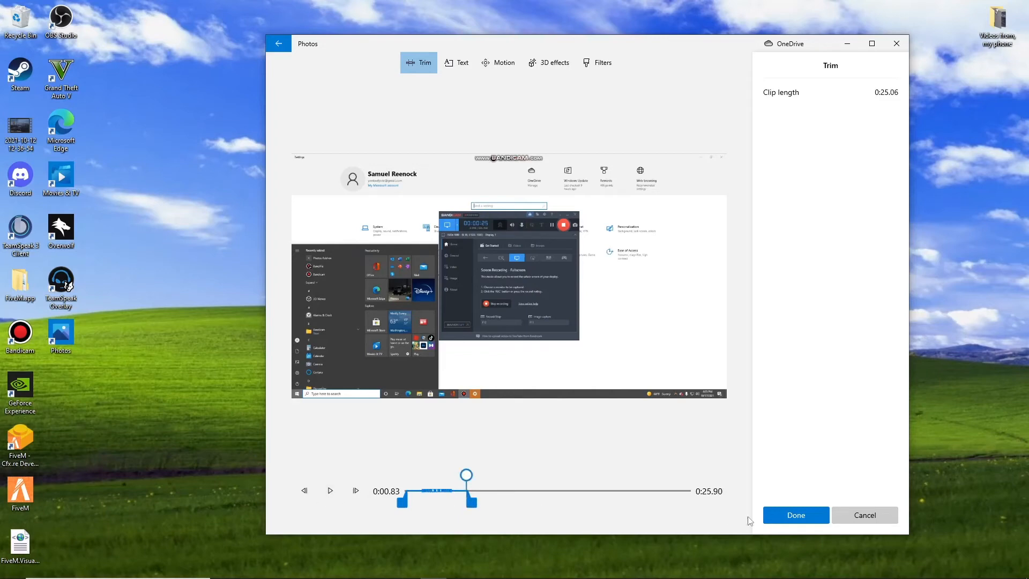
pyautogui.click(800, 519)
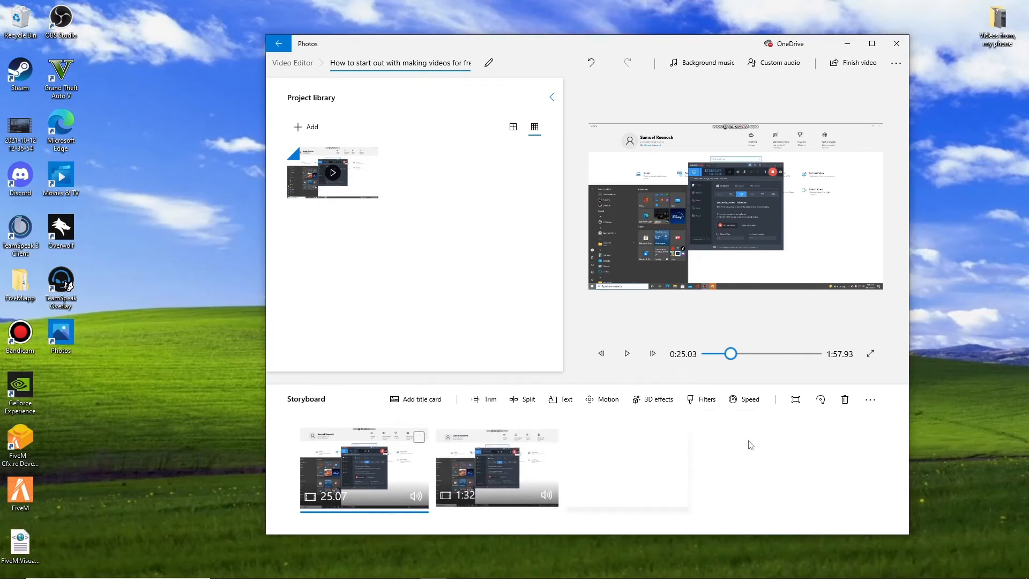
# - Trim the start of the second storyboard clip to 0:41.60, cutting up to the Settings search results for apps
pyautogui.click(486, 464)
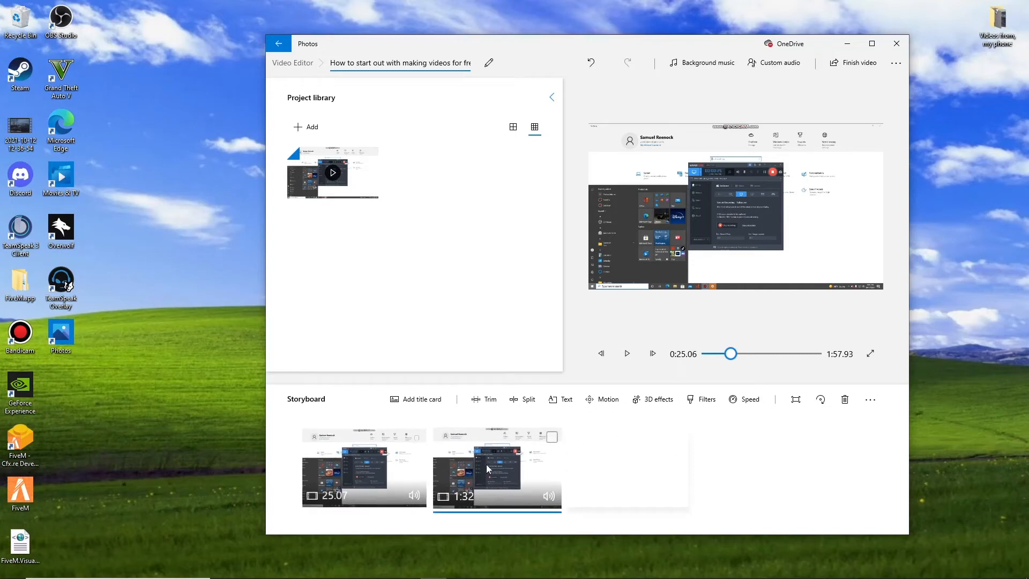
pyautogui.click(485, 399)
pyautogui.click(330, 490)
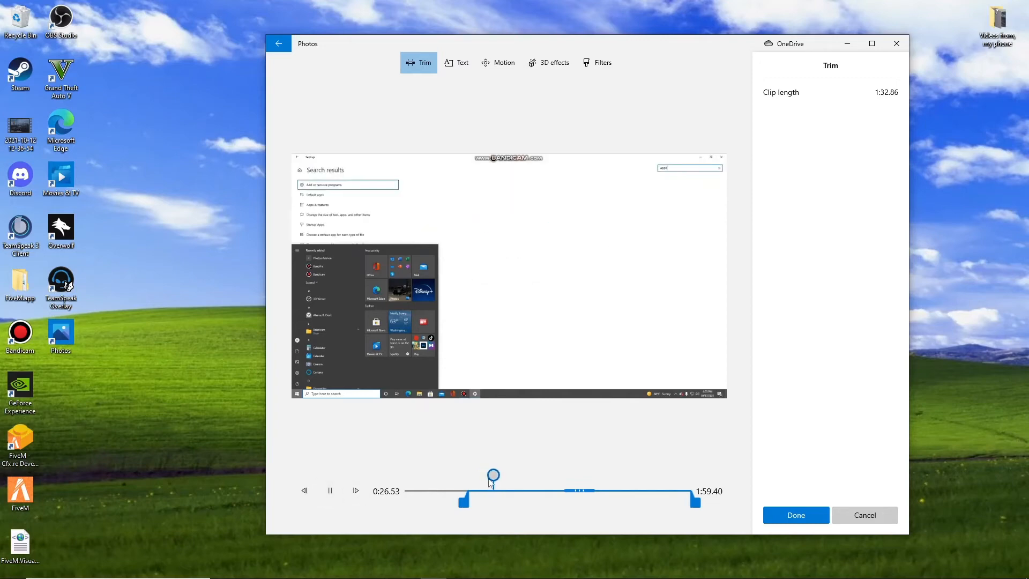
pyautogui.click(329, 491)
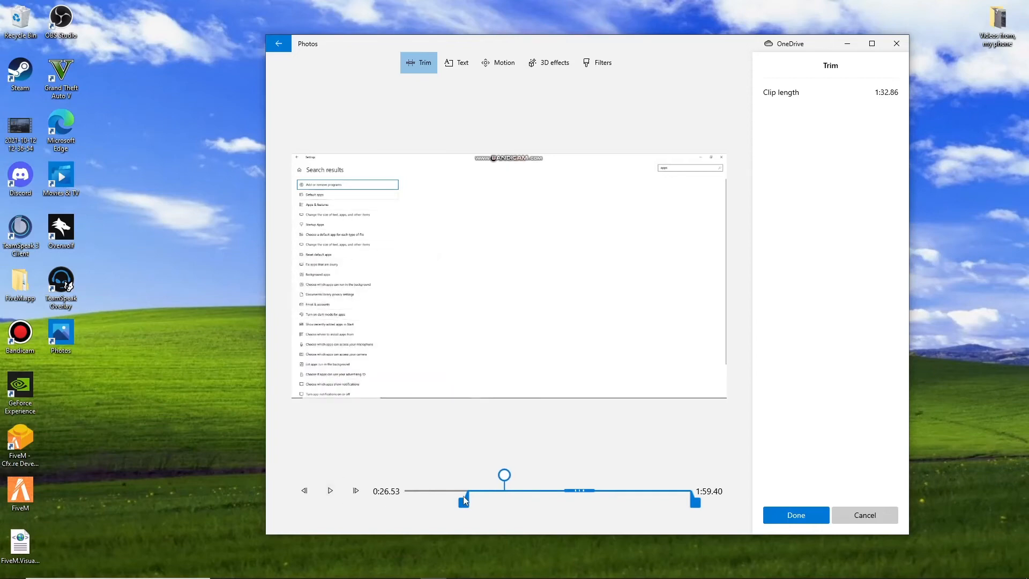
pyautogui.moveTo(463, 498); pyautogui.dragTo(487, 499)
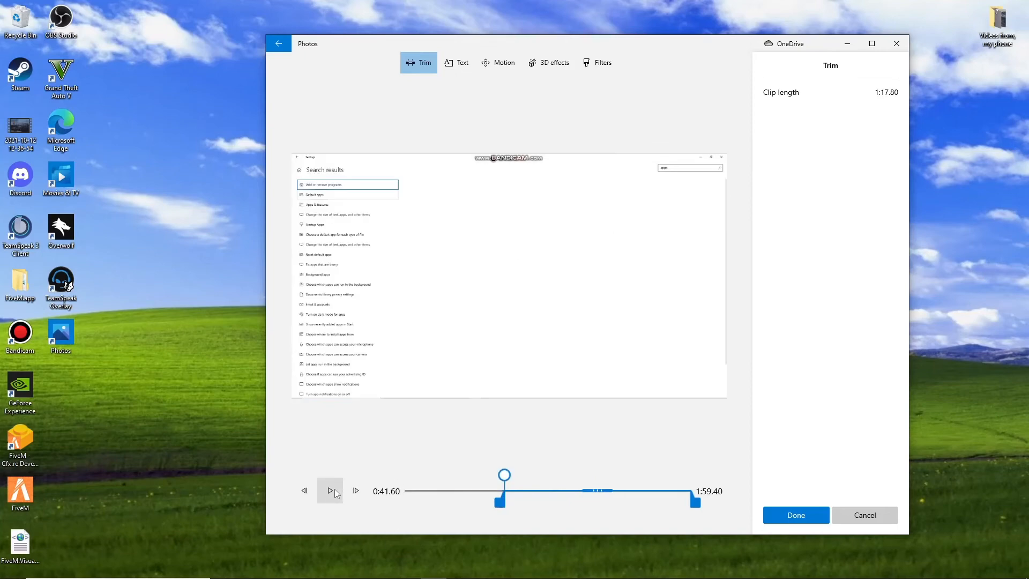
pyautogui.click(330, 490)
pyautogui.click(781, 513)
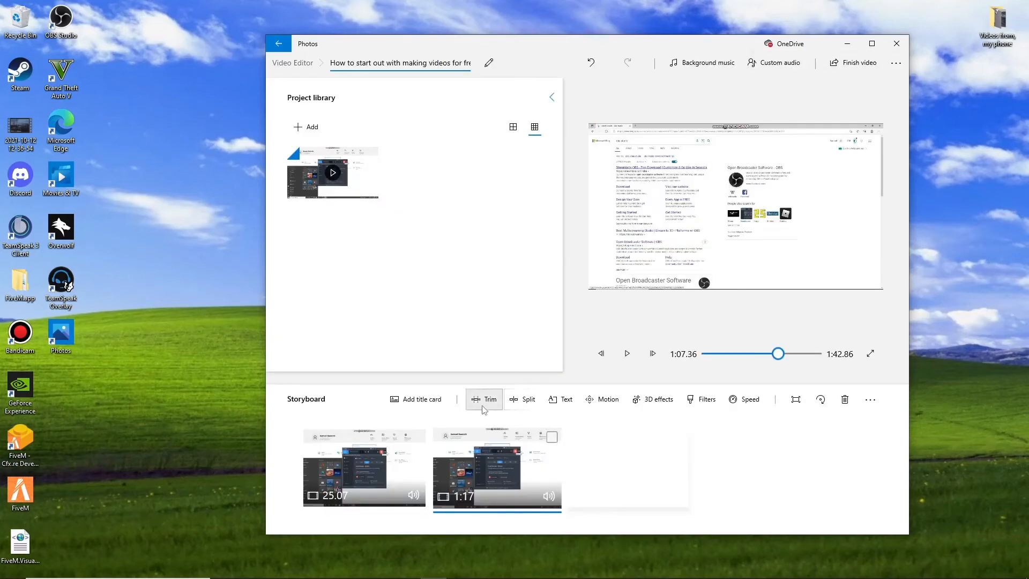
# - Play through the second storyboard clip to find where the OBS uninstall begins and split it at 0:10.00
pyautogui.click(513, 409)
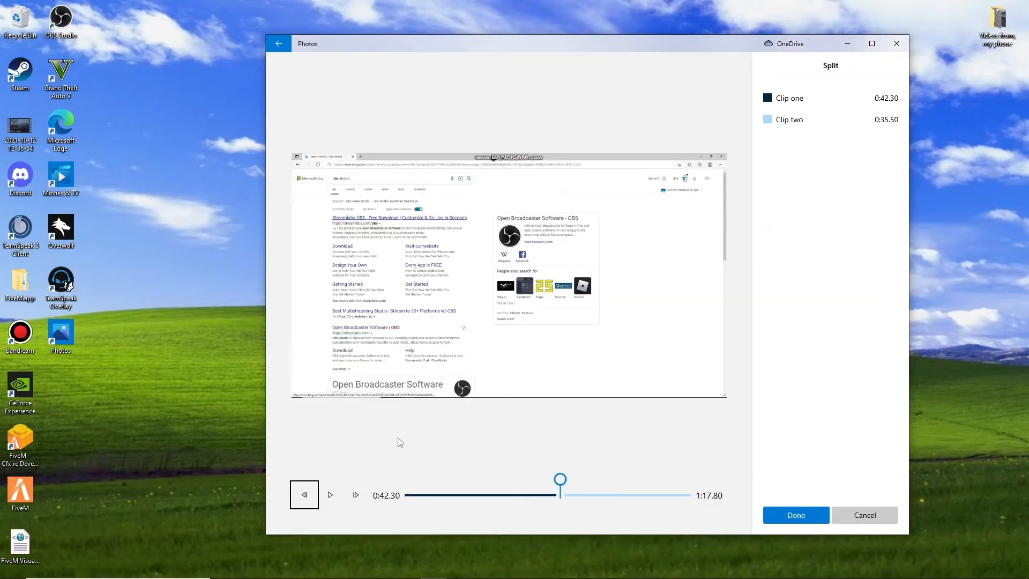
pyautogui.click(331, 492)
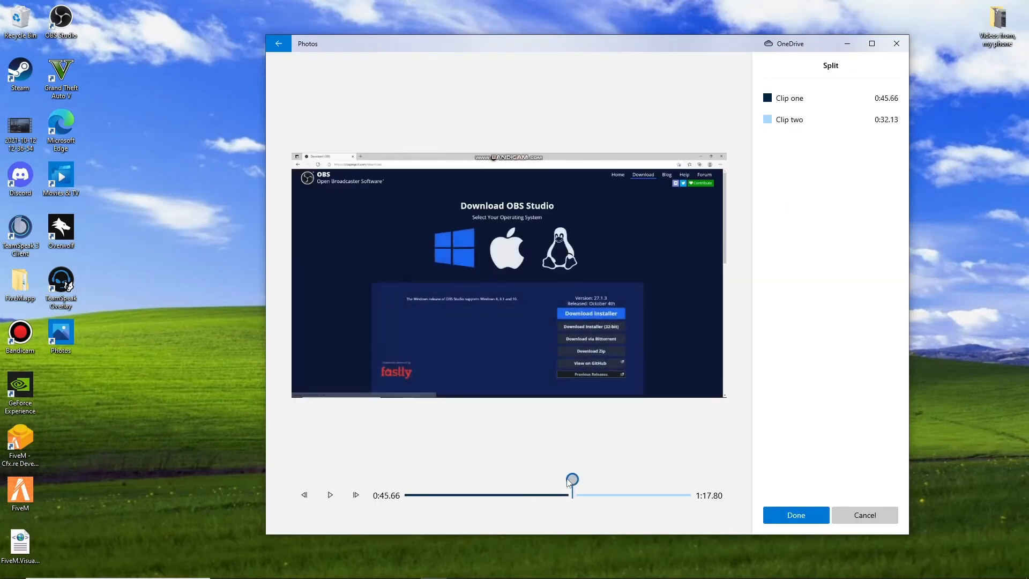
pyautogui.moveTo(571, 482); pyautogui.dragTo(401, 487)
pyautogui.click(330, 495)
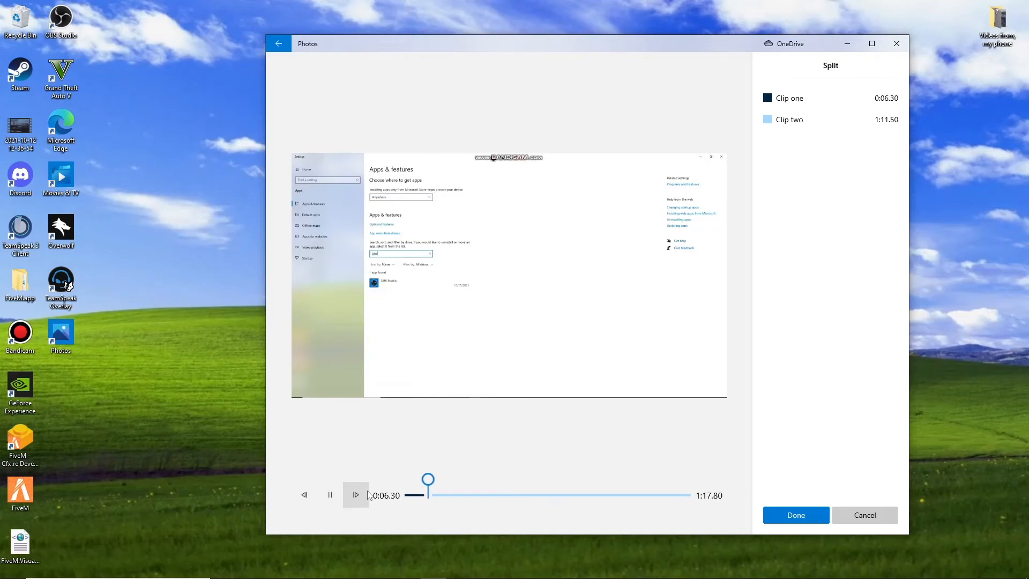
pyautogui.click(329, 497)
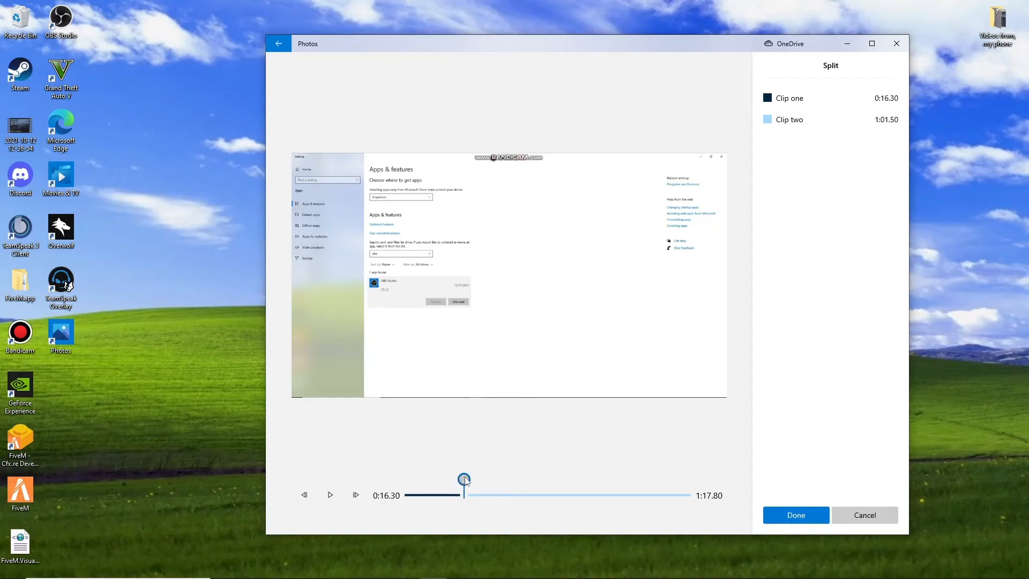
pyautogui.moveTo(464, 480); pyautogui.dragTo(430, 480)
pyautogui.click(333, 496)
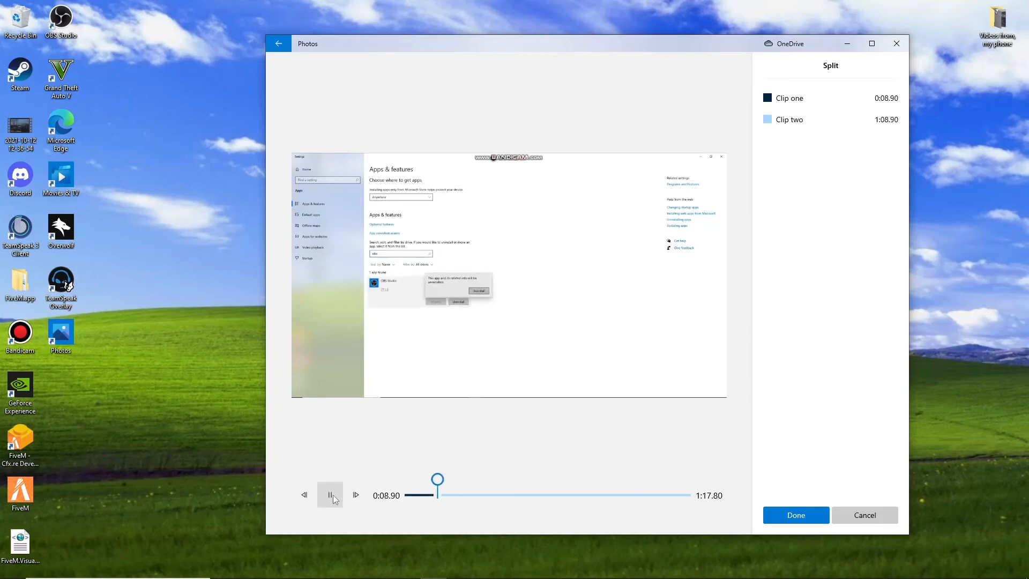
pyautogui.click(332, 497)
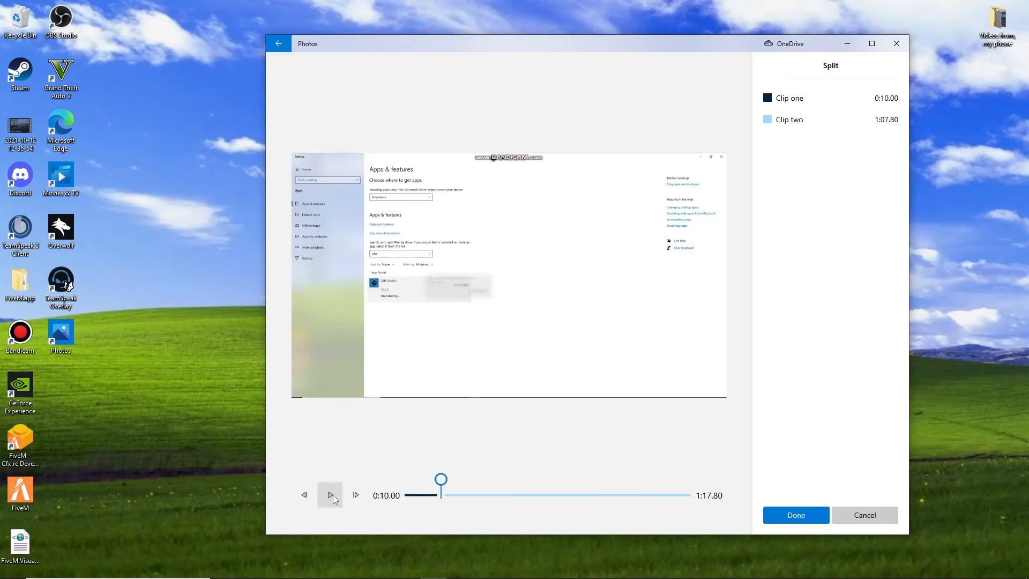
pyautogui.click(786, 513)
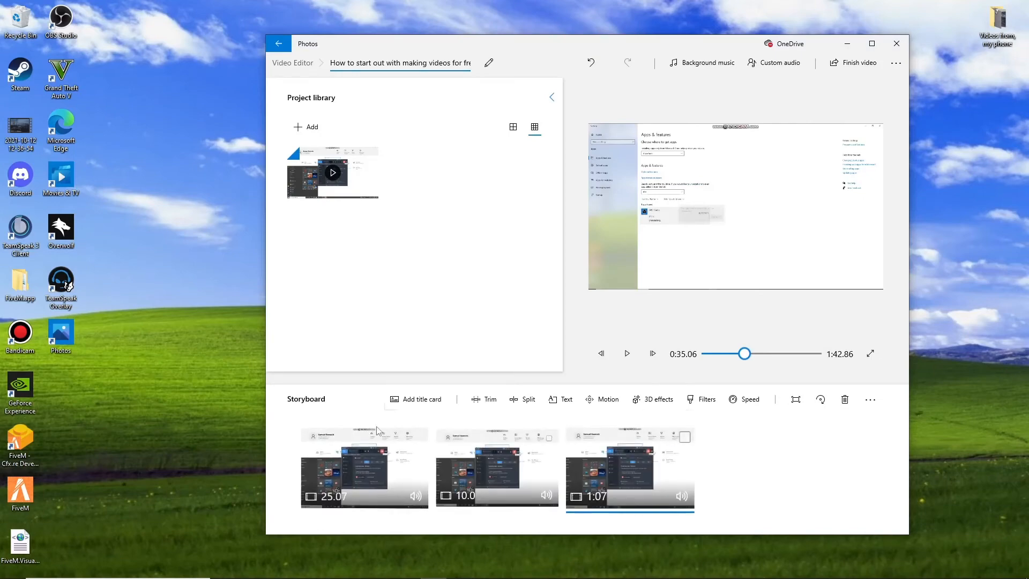
# - Trim the start of the third storyboard clip to 1:01.70, cutting up to the OBS uninstaller's Choose Components window
pyautogui.click(484, 399)
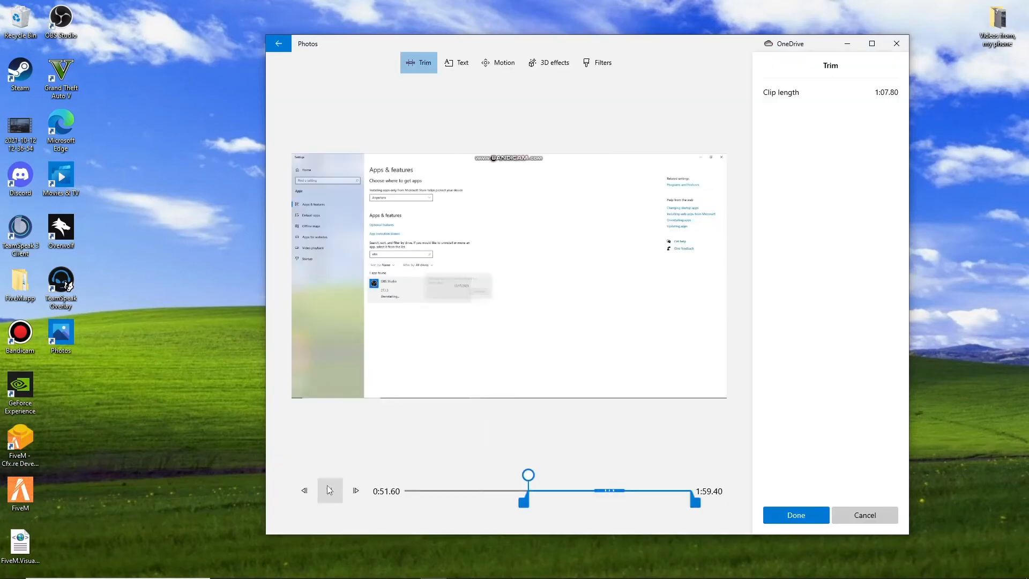
pyautogui.click(330, 490)
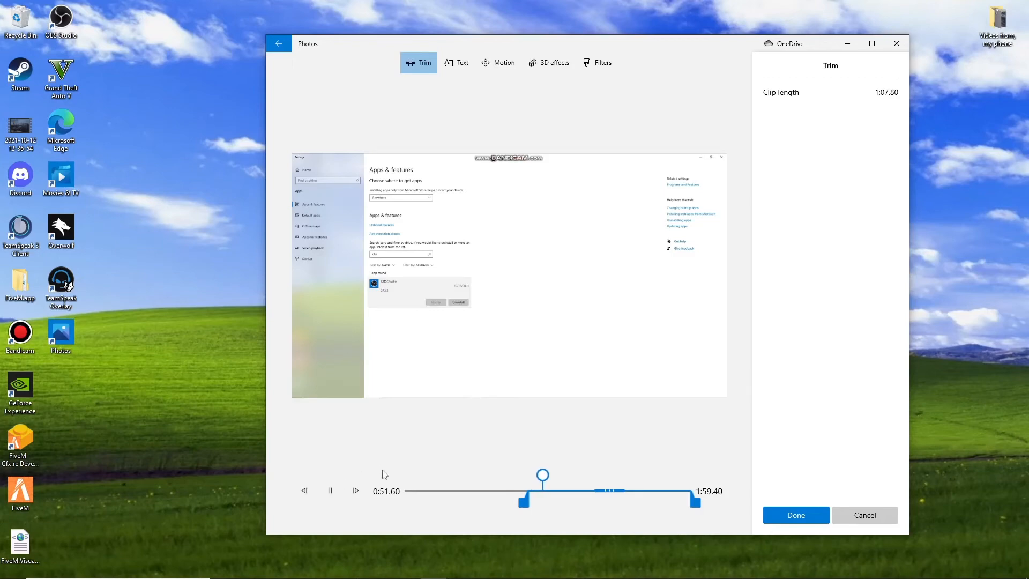
pyautogui.click(329, 490)
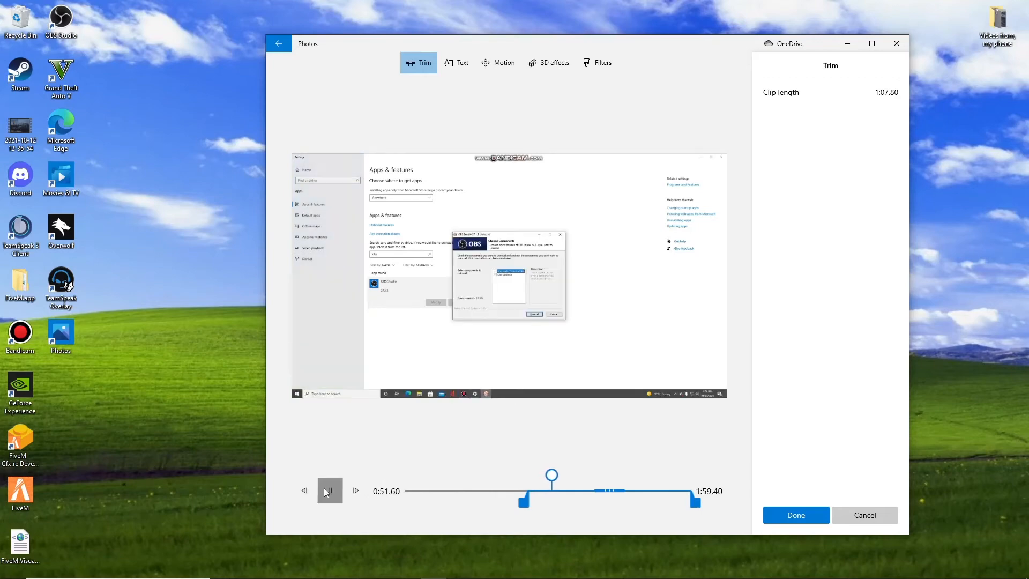
pyautogui.moveTo(524, 501); pyautogui.dragTo(548, 501)
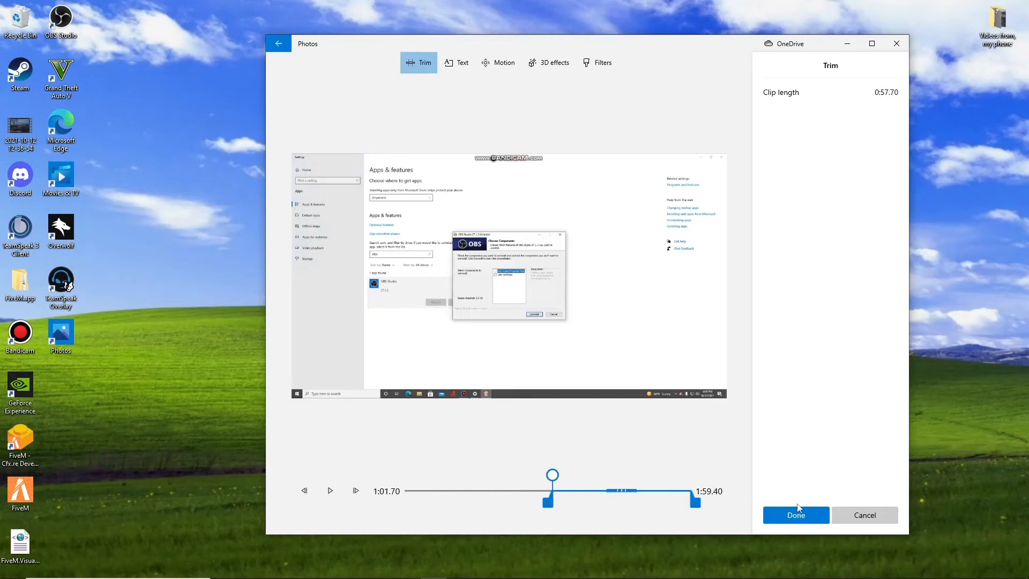
pyautogui.click(798, 510)
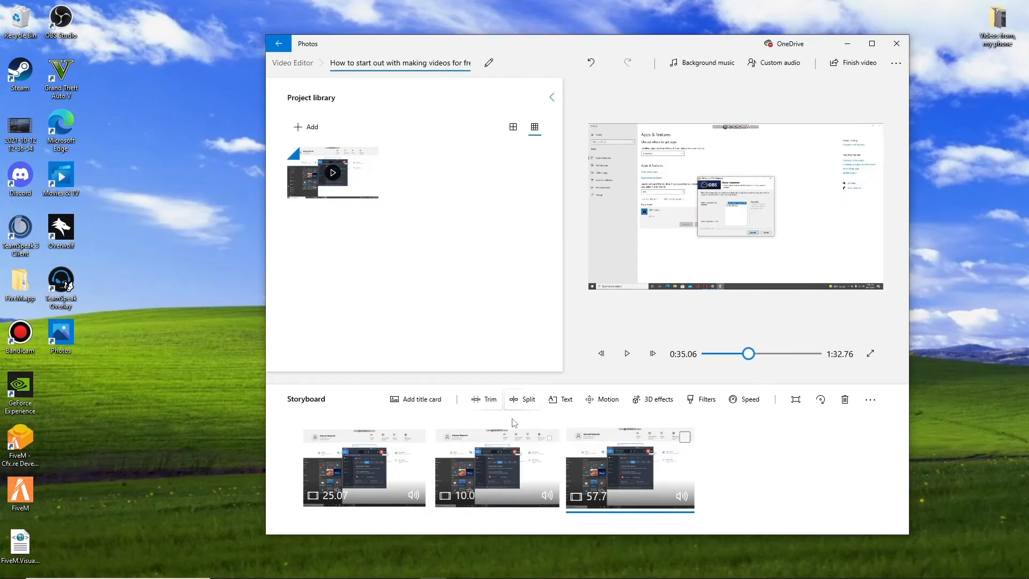
# - Play through the third storyboard clip and split it at about 0:18.57, during the OBS search in the browser
pyautogui.click(522, 399)
pyautogui.click(331, 495)
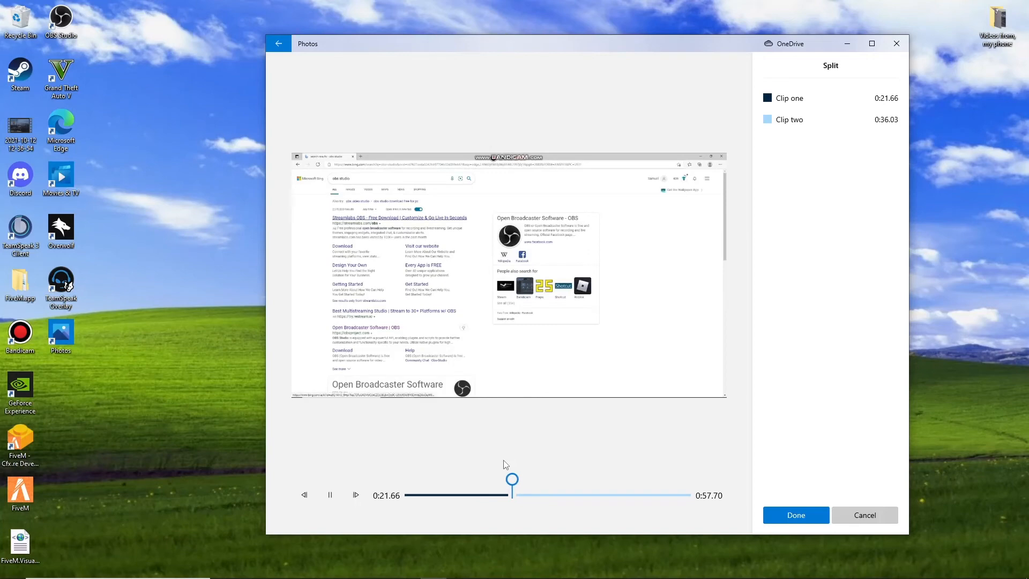
pyautogui.click(330, 499)
pyautogui.moveTo(526, 483); pyautogui.dragTo(492, 482)
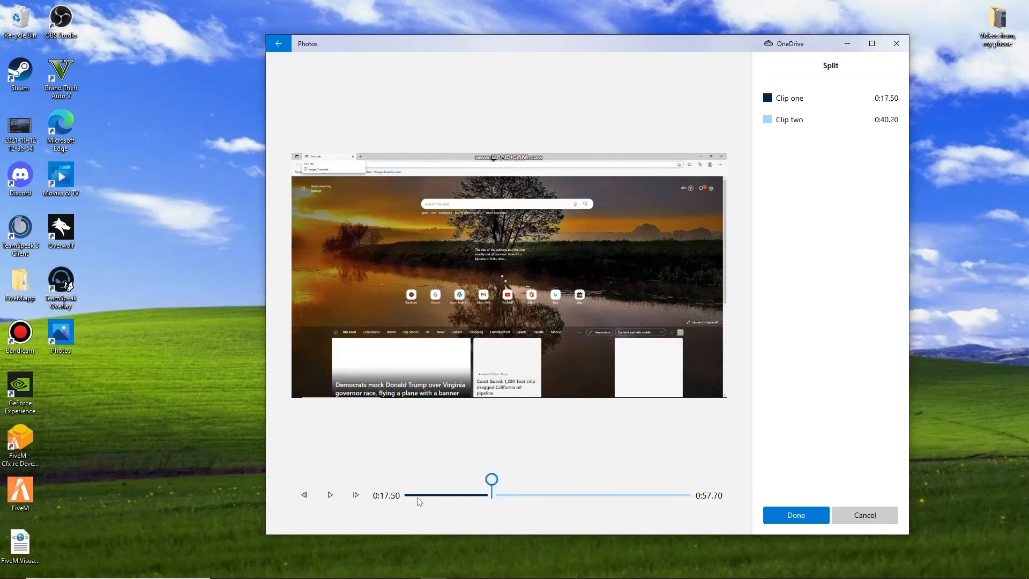
pyautogui.click(330, 495)
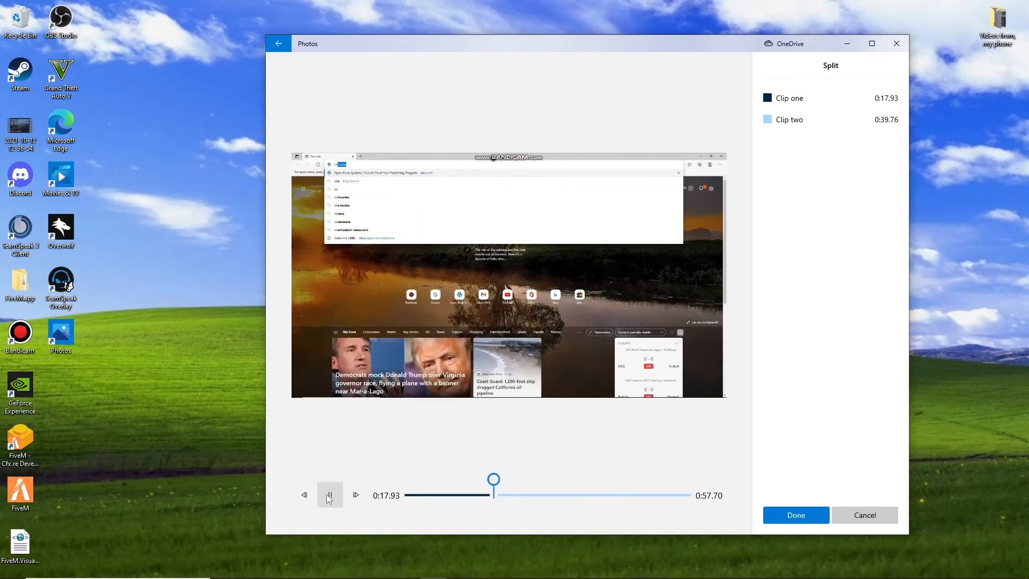
pyautogui.click(330, 496)
pyautogui.click(810, 515)
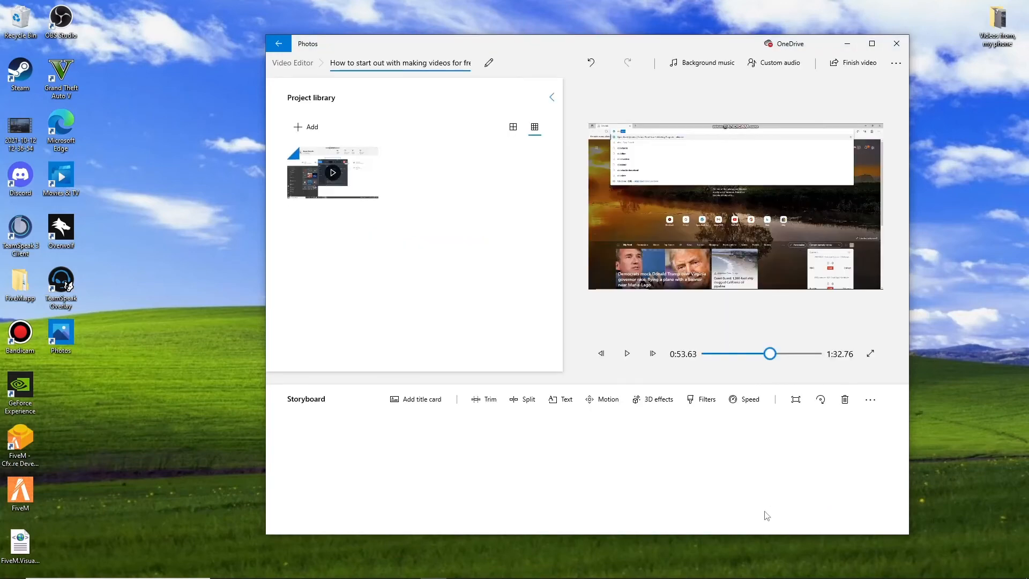
# - Preview the last storyboard clip and trim its start to 1:52.20, cutting up to the OBS Studio home page
pyautogui.click(485, 399)
pyautogui.click(324, 483)
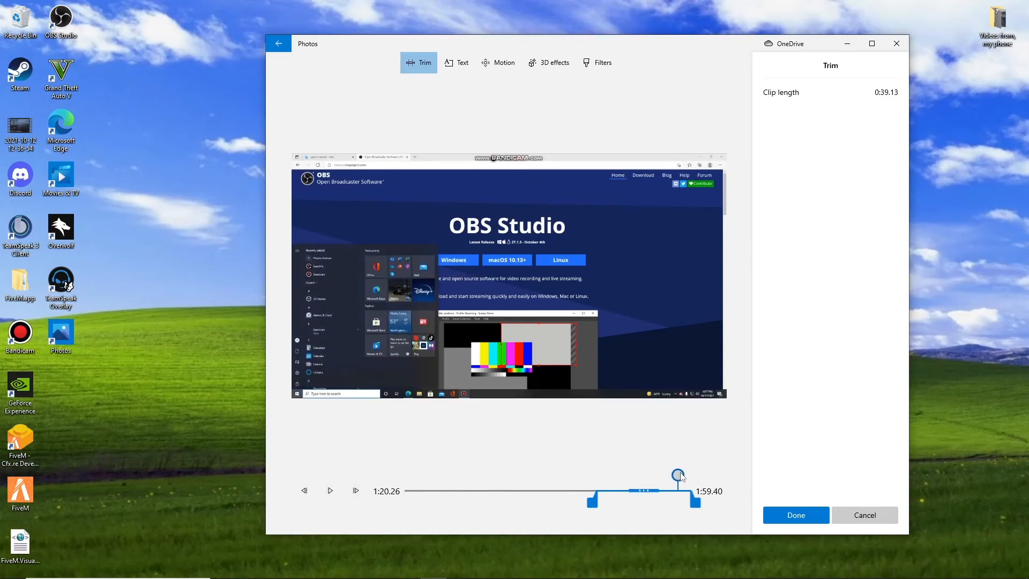
pyautogui.moveTo(678, 476); pyautogui.dragTo(675, 479)
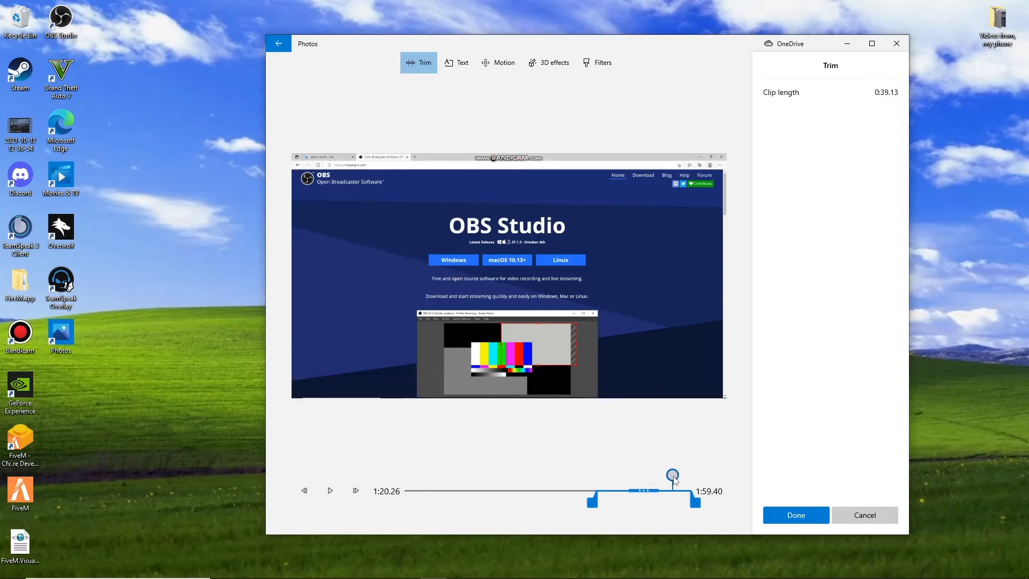
pyautogui.click(329, 495)
pyautogui.moveTo(673, 475); pyautogui.dragTo(673, 479)
pyautogui.click(330, 490)
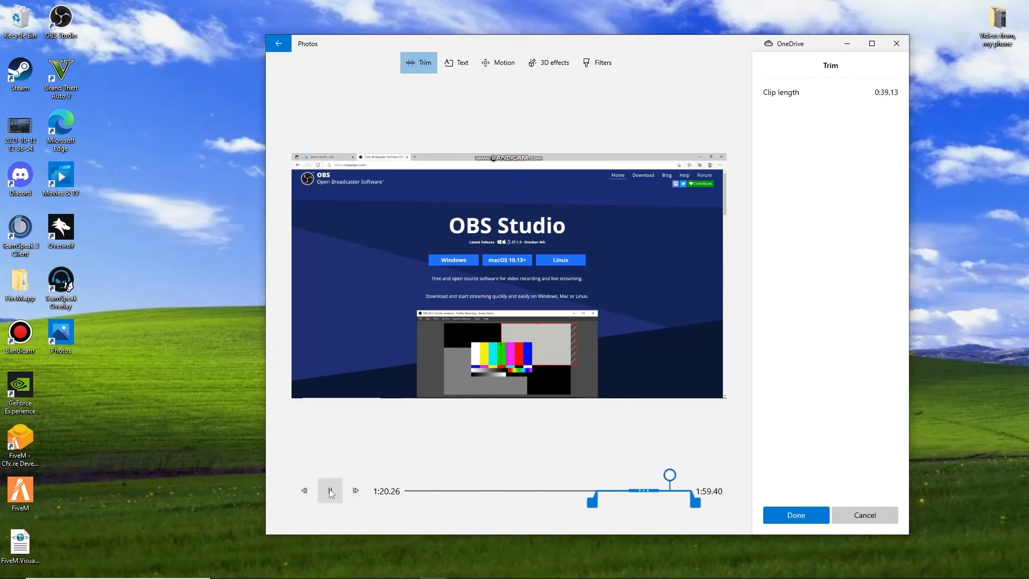
pyautogui.click(331, 493)
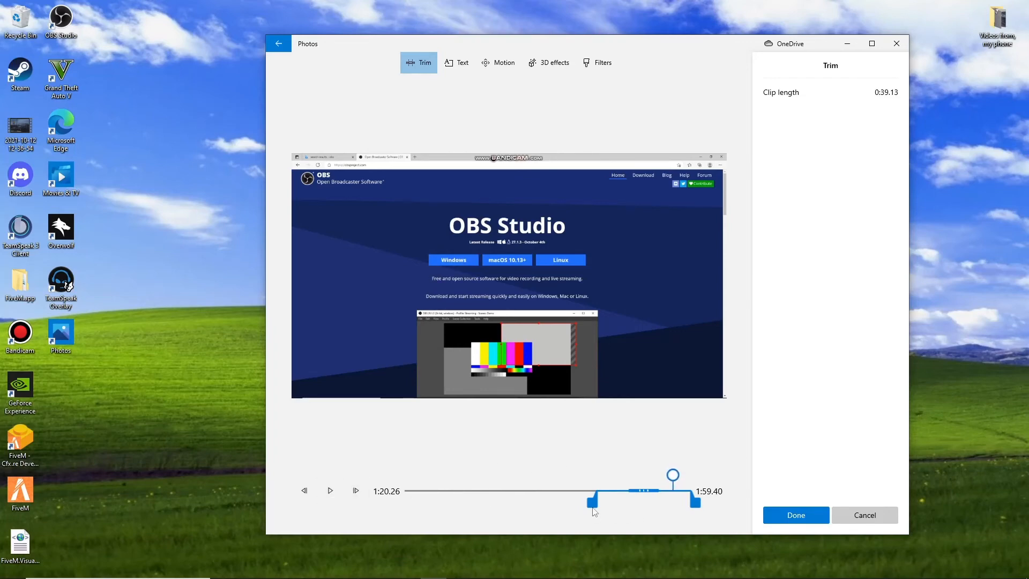
pyautogui.moveTo(593, 511); pyautogui.dragTo(670, 509)
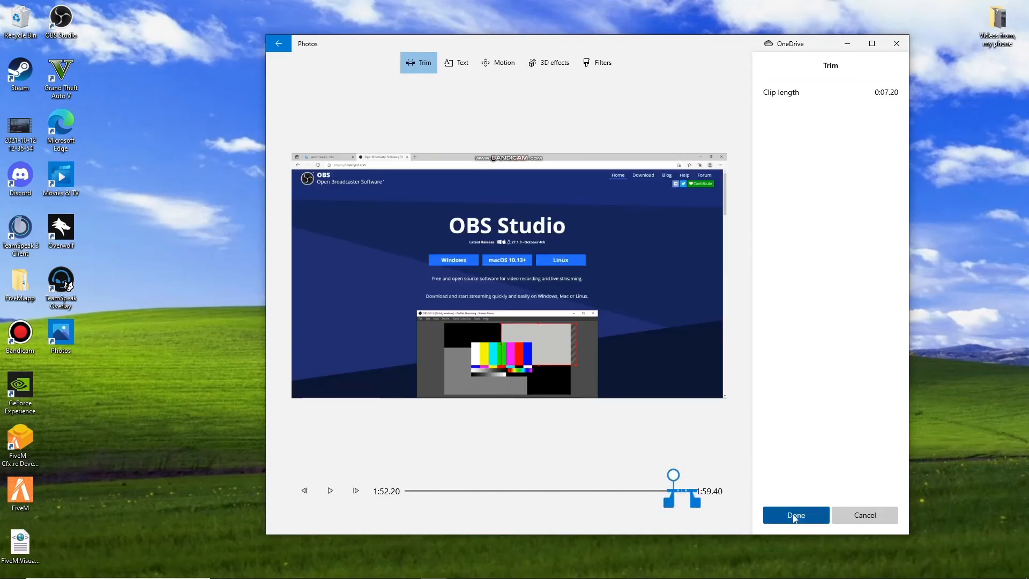
pyautogui.click(796, 515)
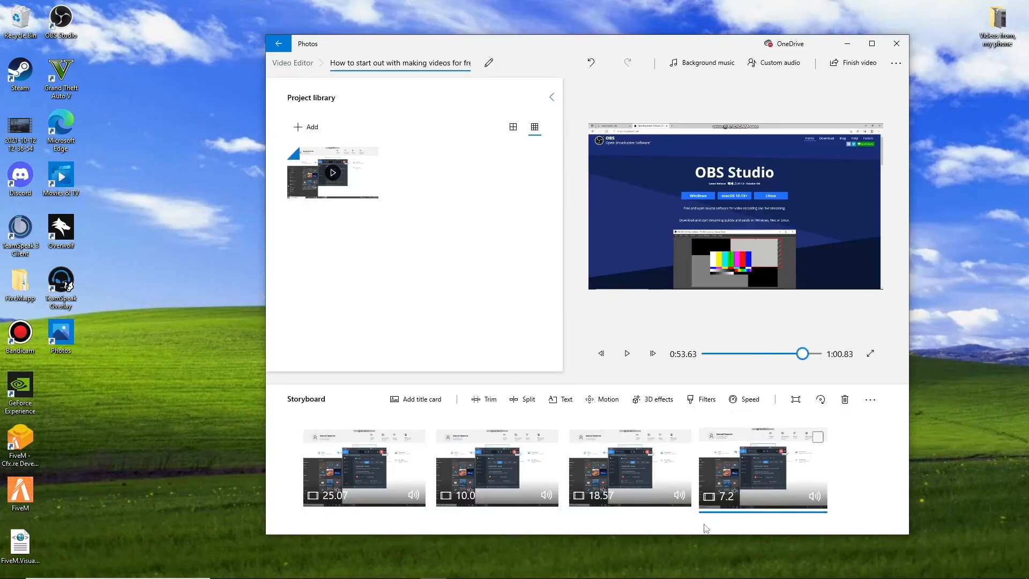
pyautogui.click(513, 395)
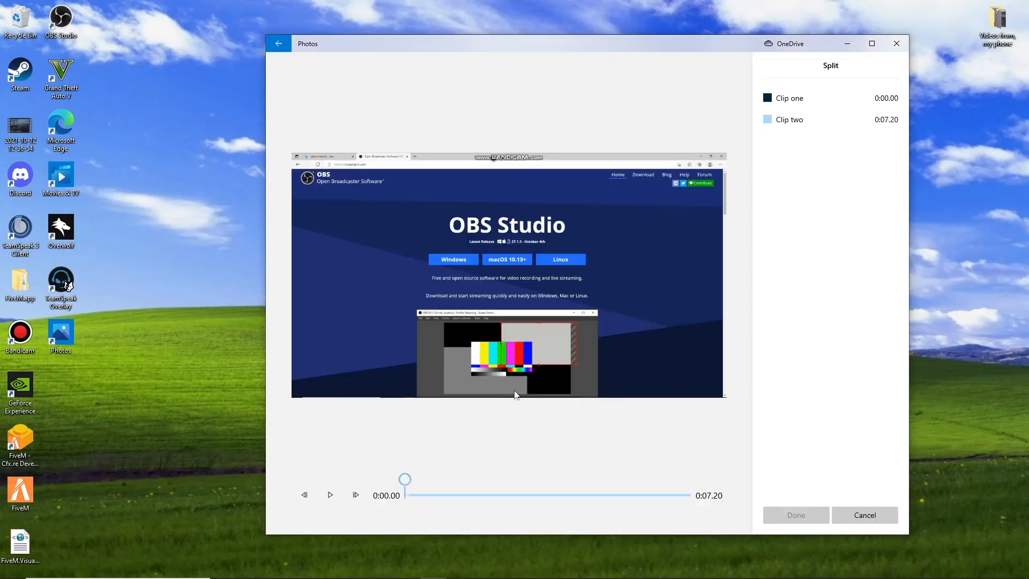
pyautogui.click(863, 515)
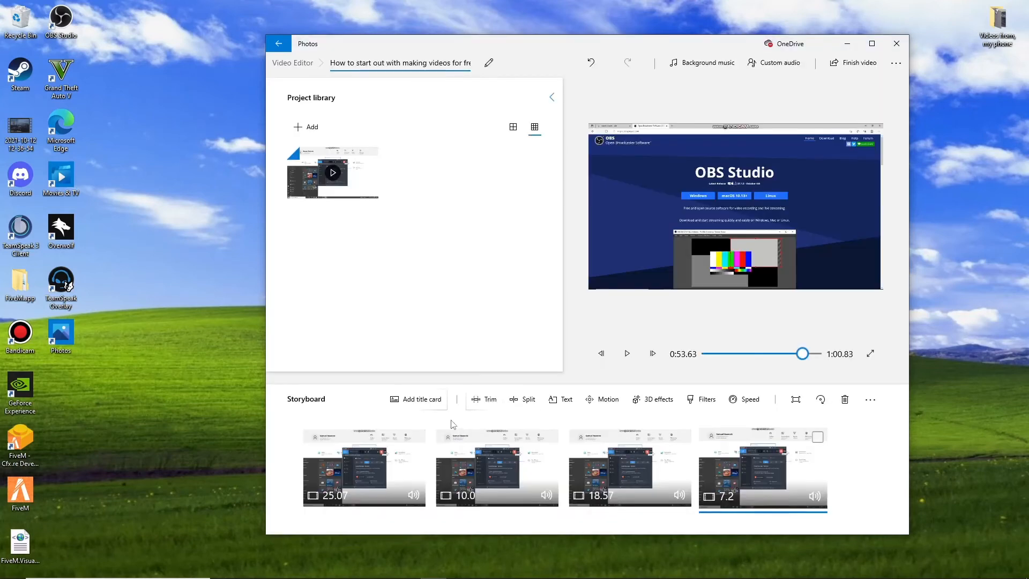
pyautogui.click(491, 399)
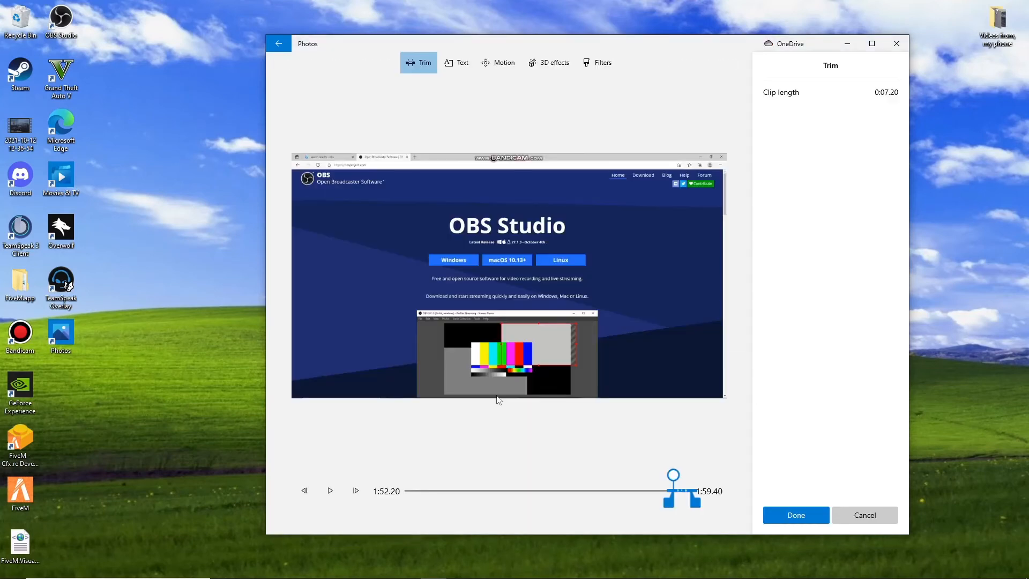
pyautogui.click(878, 515)
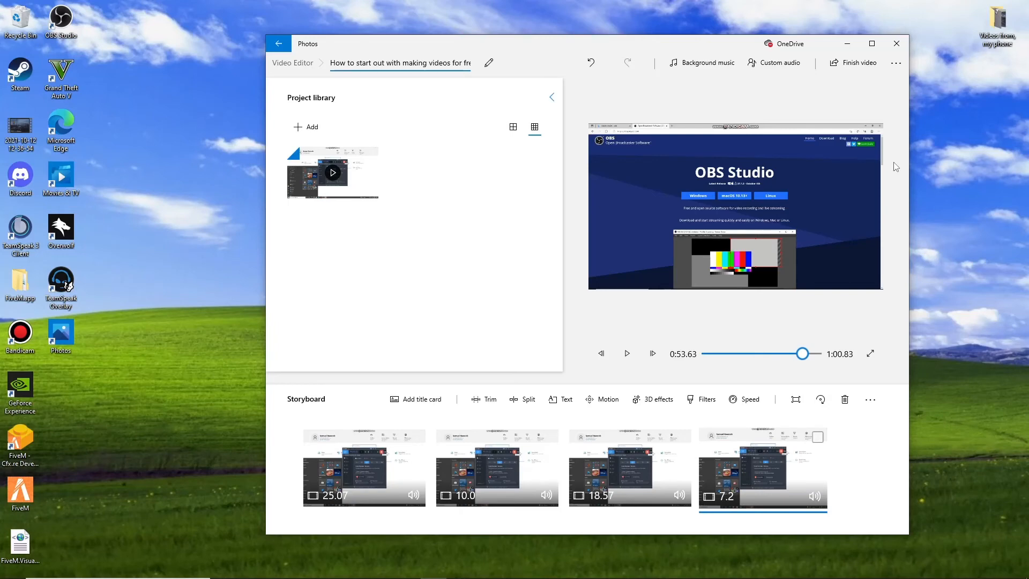
# - Switch to OBS Studio, pause and resume the recording, and return to the Photos video project
pyautogui.moveTo(348, 578)
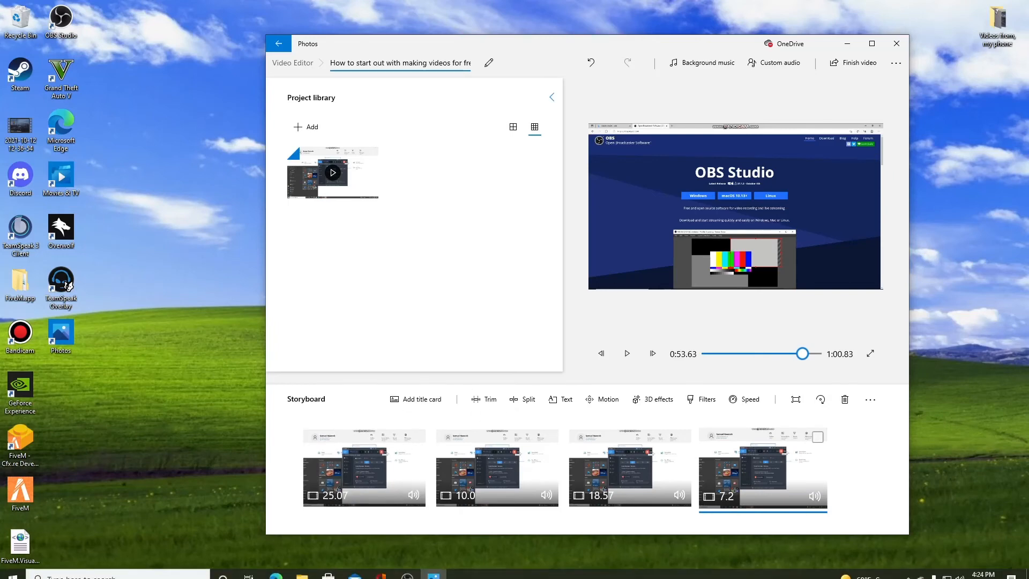
pyautogui.click(408, 577)
pyautogui.click(807, 457)
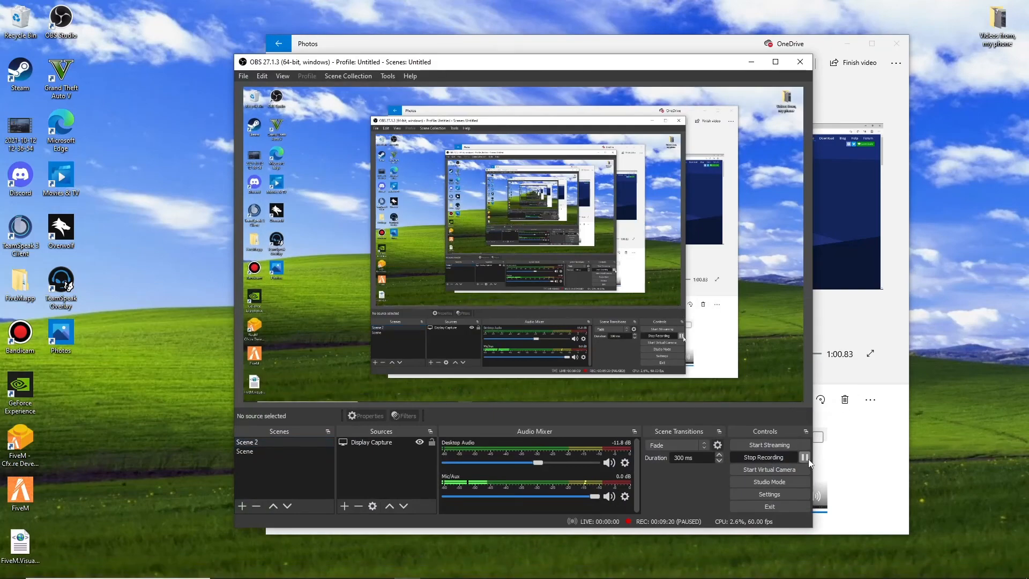
pyautogui.click(861, 461)
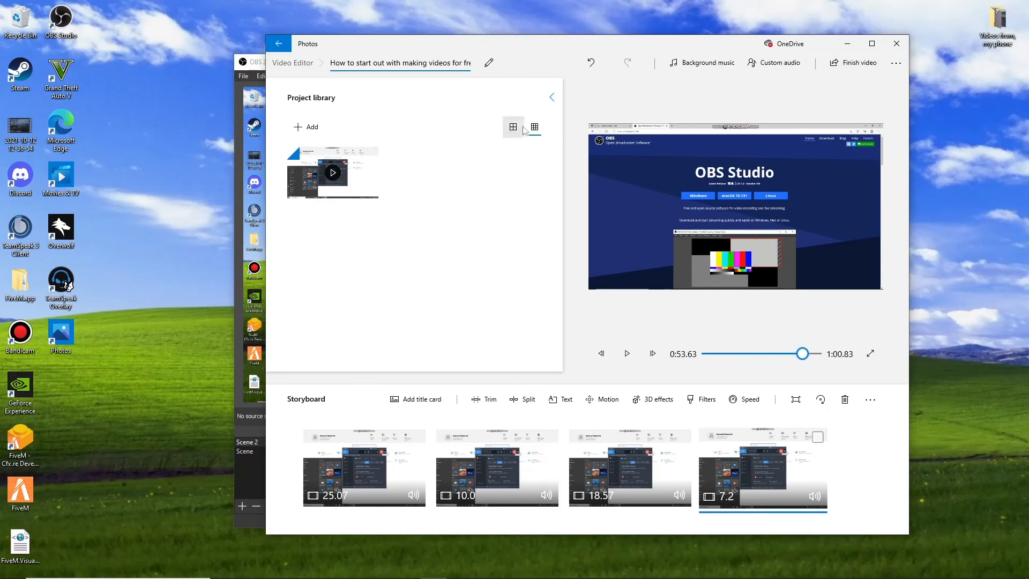
# - Close the Photos video editor, then pause and resume the recording in OBS Studio
pyautogui.click(894, 47)
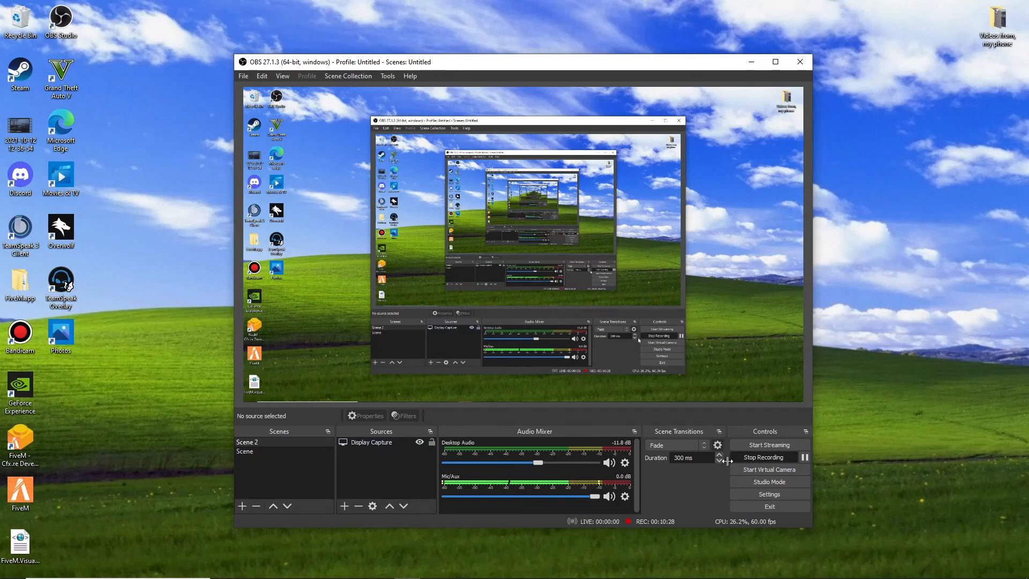
pyautogui.click(805, 457)
pyautogui.click(805, 457)
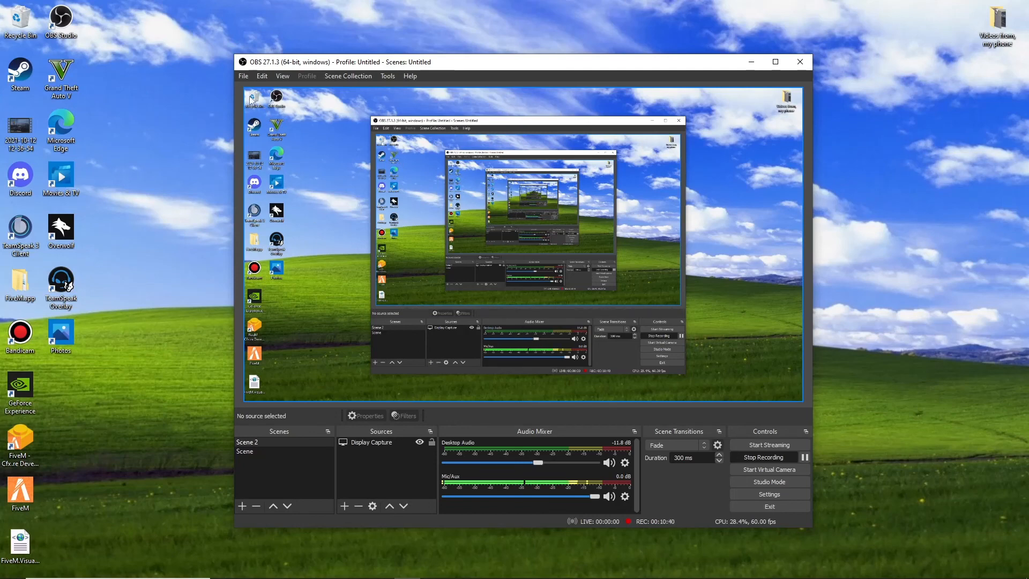
# - Open the Remux Recordings window in OBS Studio
pyautogui.click(243, 76)
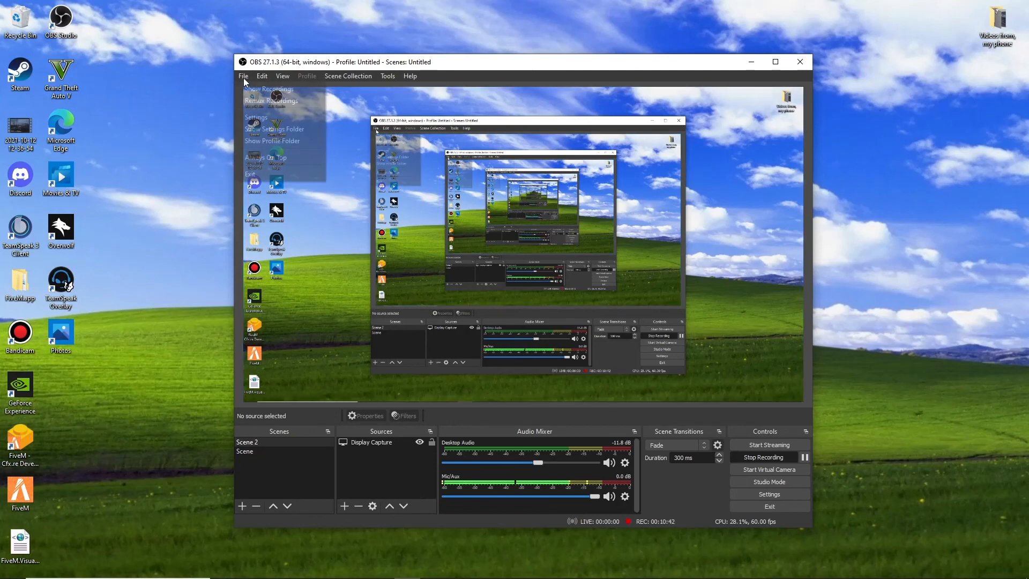
pyautogui.moveTo(262, 76)
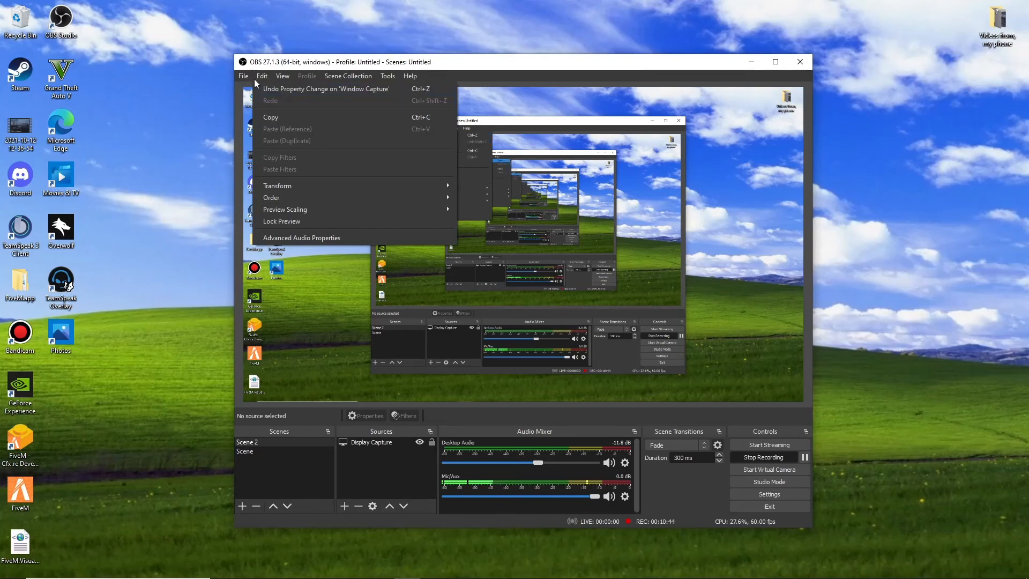
pyautogui.press('Left')
pyautogui.click(258, 103)
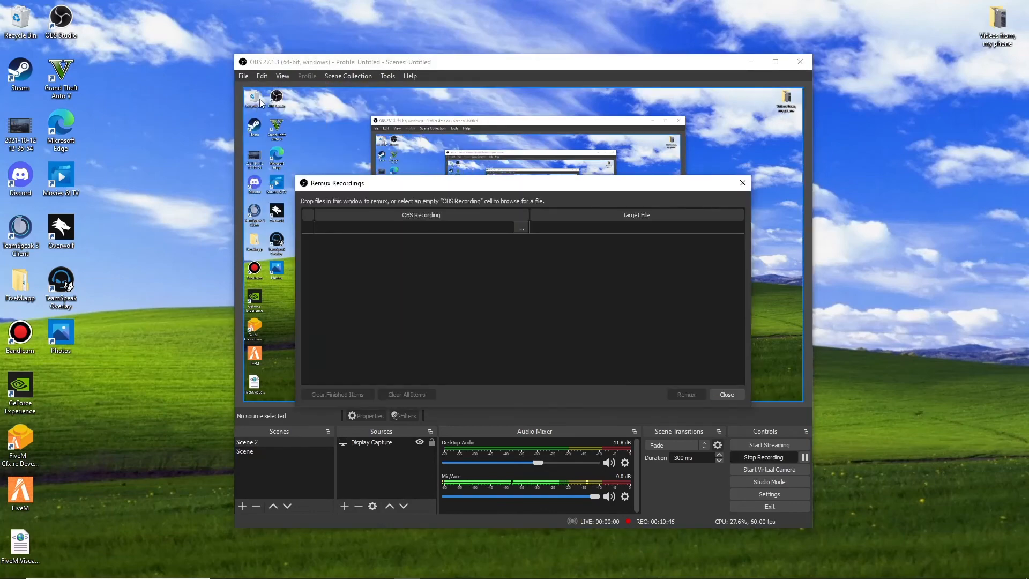
pyautogui.click(521, 228)
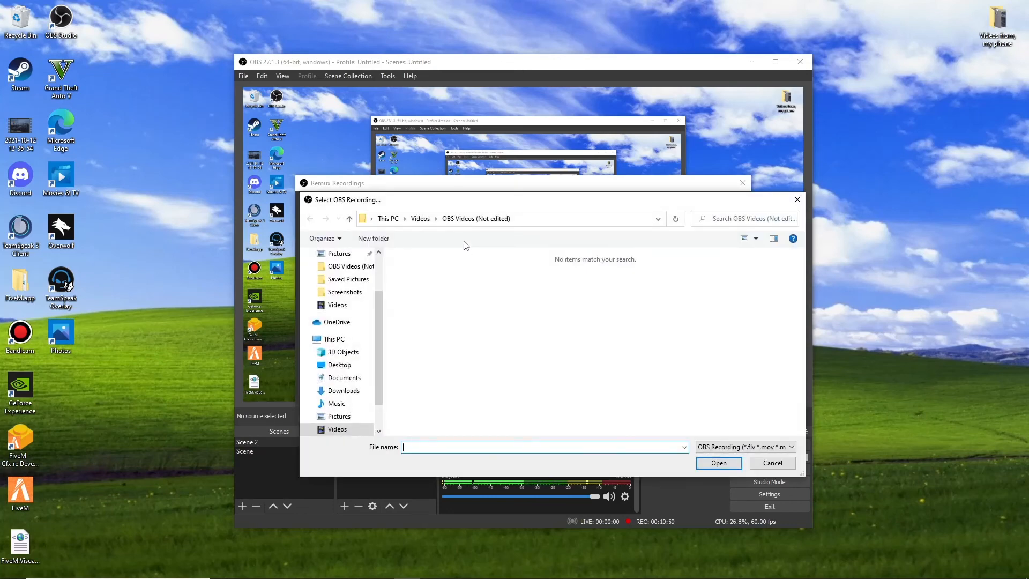
pyautogui.click(336, 304)
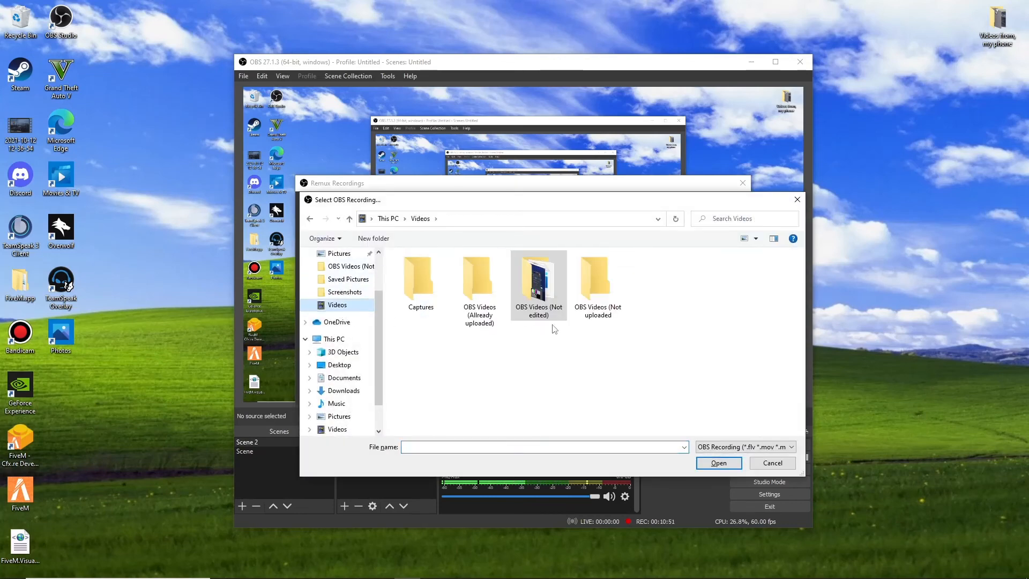
pyautogui.doubleClick(555, 292)
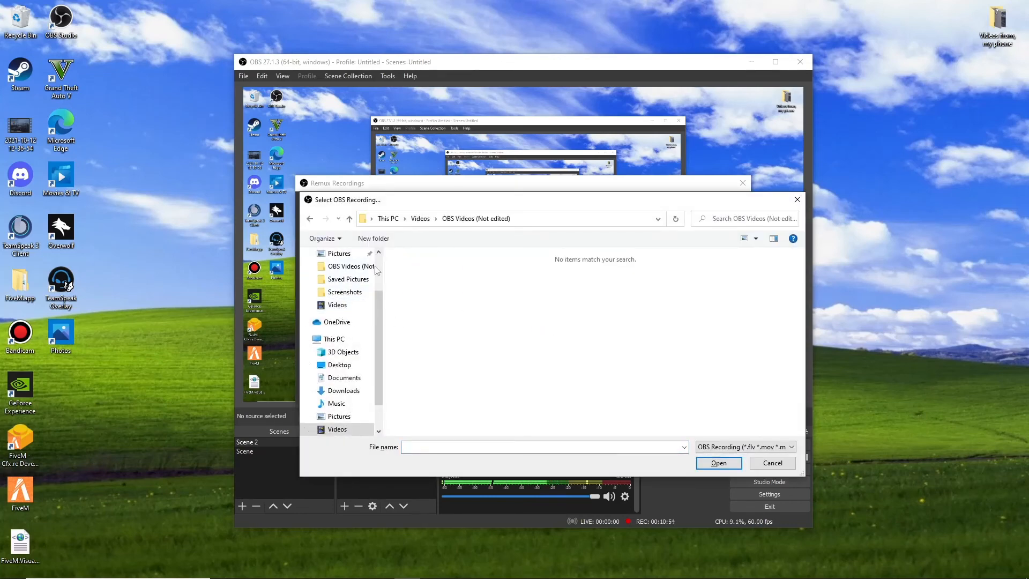
pyautogui.click(352, 271)
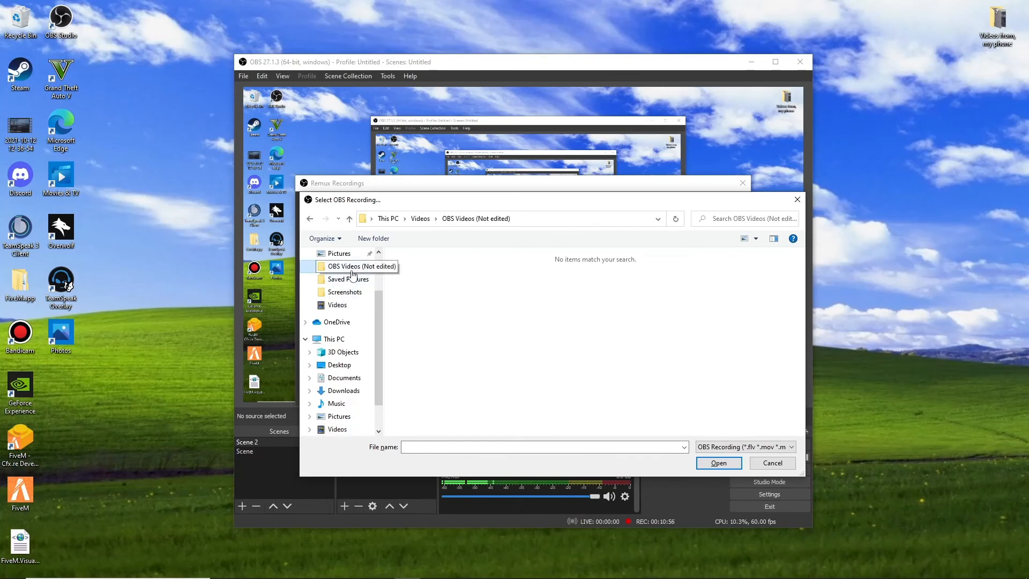
pyautogui.click(421, 219)
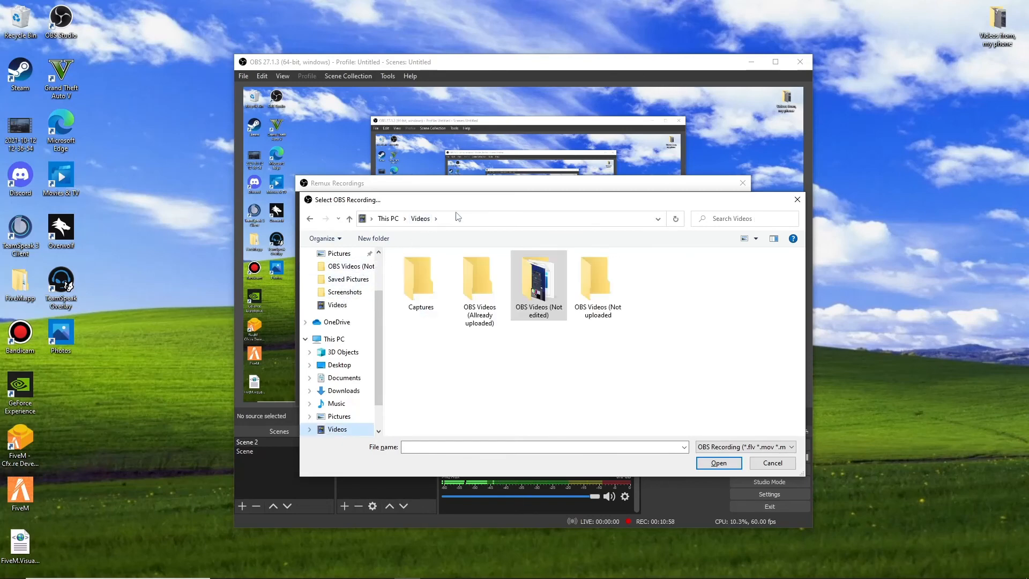
pyautogui.doubleClick(533, 289)
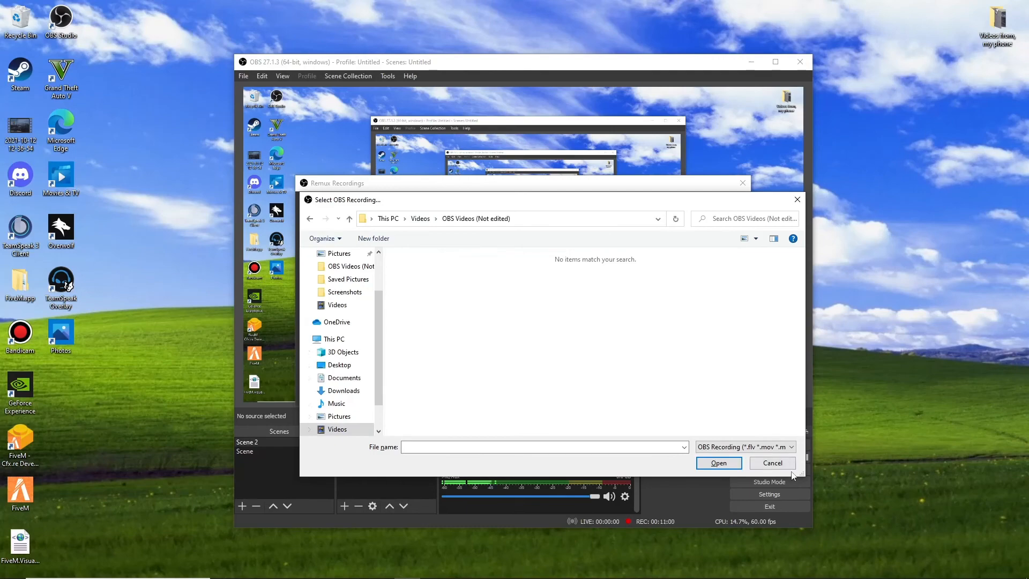
pyautogui.click(750, 448)
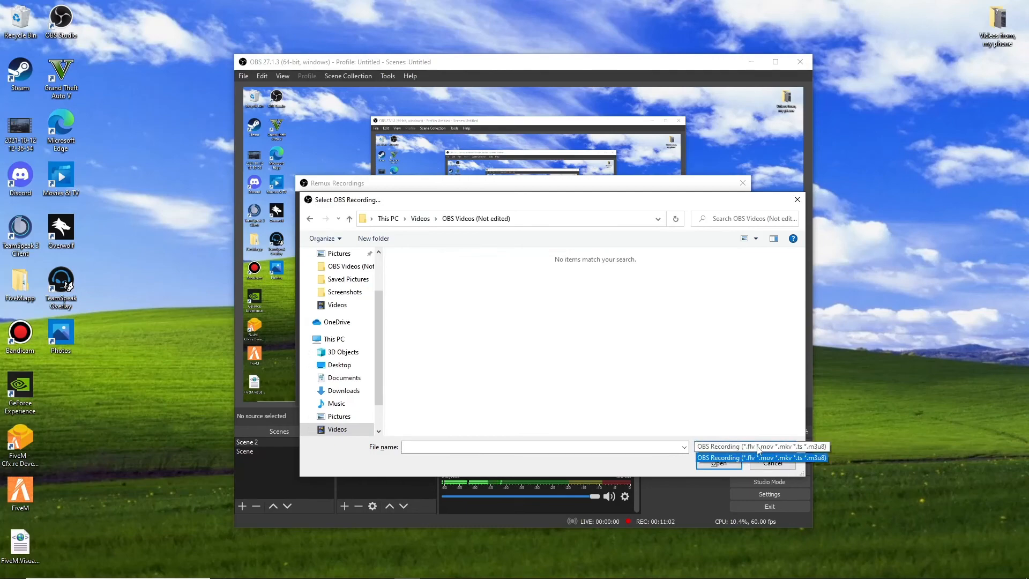
pyautogui.click(760, 457)
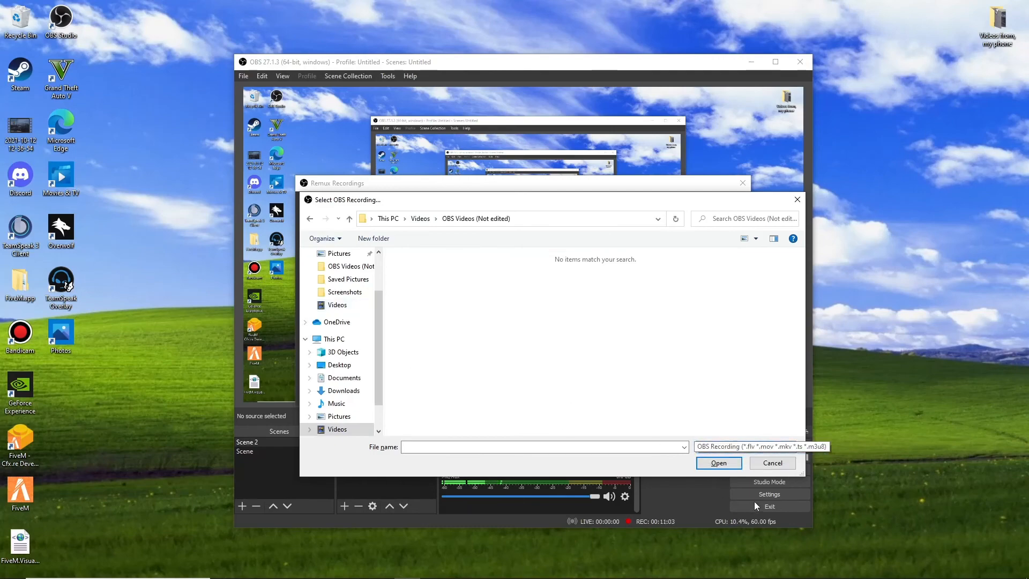
pyautogui.click(764, 464)
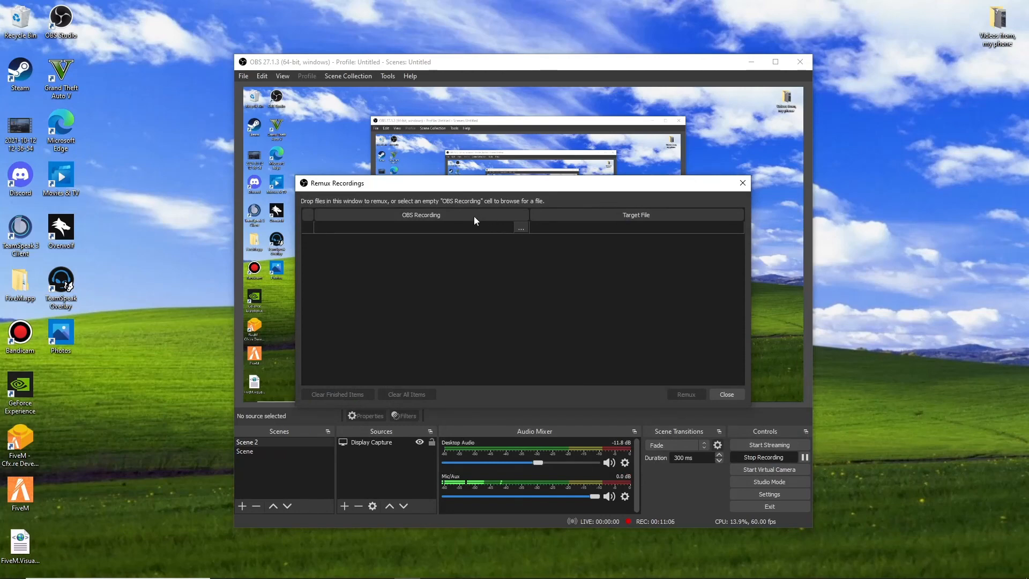
pyautogui.click(804, 458)
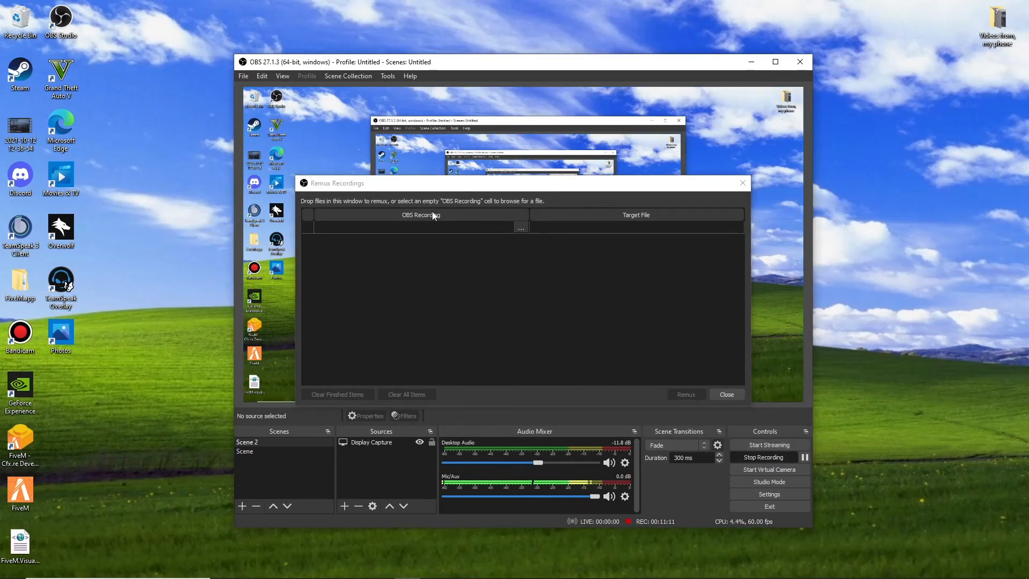
pyautogui.click(517, 230)
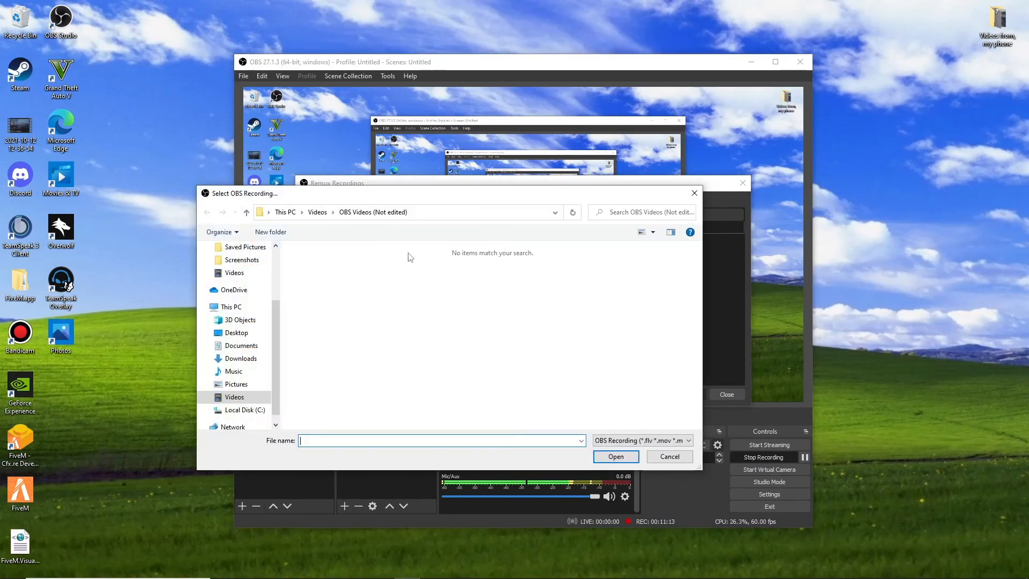
pyautogui.scroll(5, 252, 308)
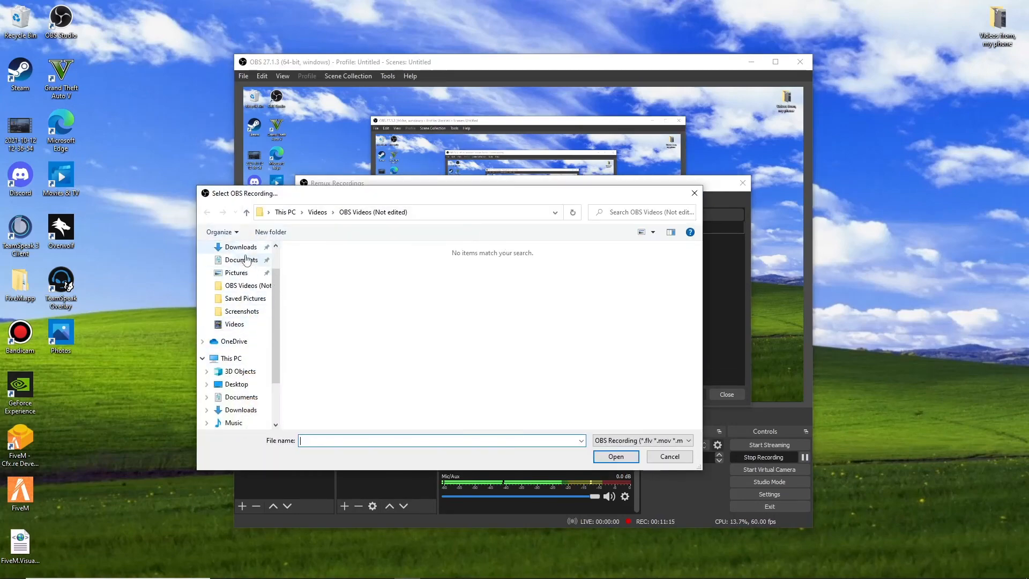
pyautogui.click(238, 269)
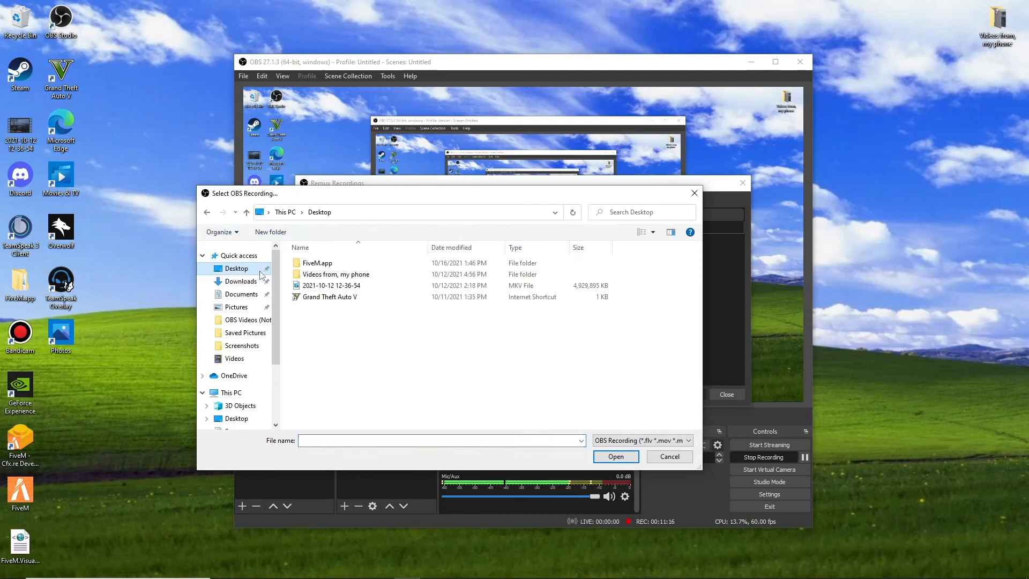
pyautogui.doubleClick(333, 287)
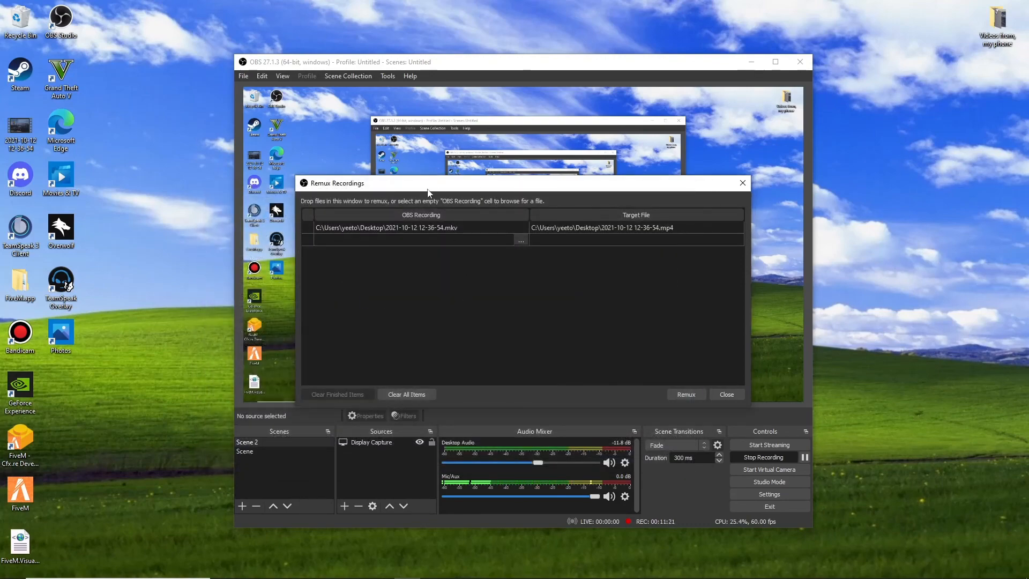
pyautogui.doubleClick(658, 228)
pyautogui.click(655, 228)
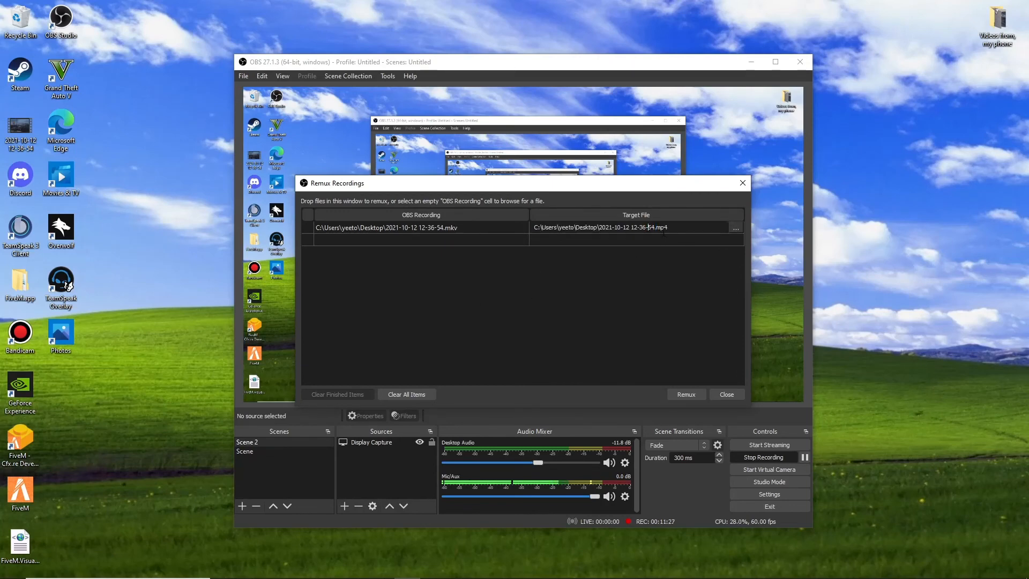
pyautogui.write('8')
pyautogui.click(693, 397)
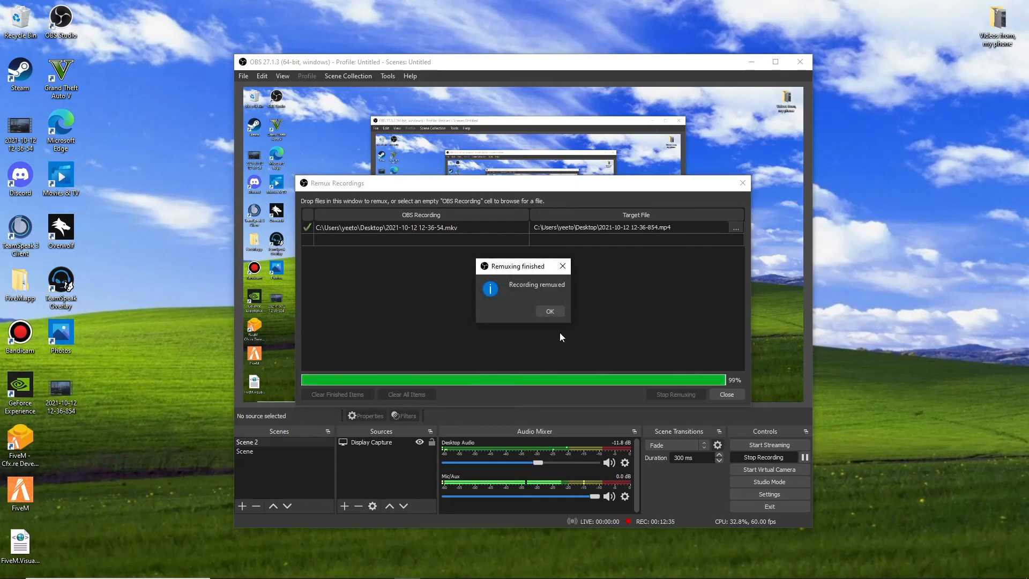
pyautogui.click(551, 312)
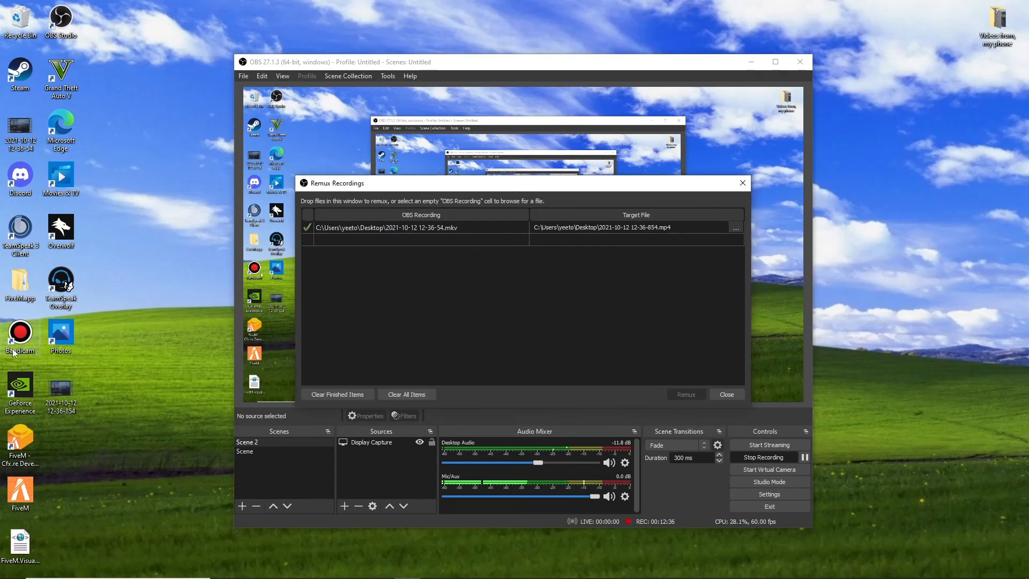
pyautogui.rightClick(70, 407)
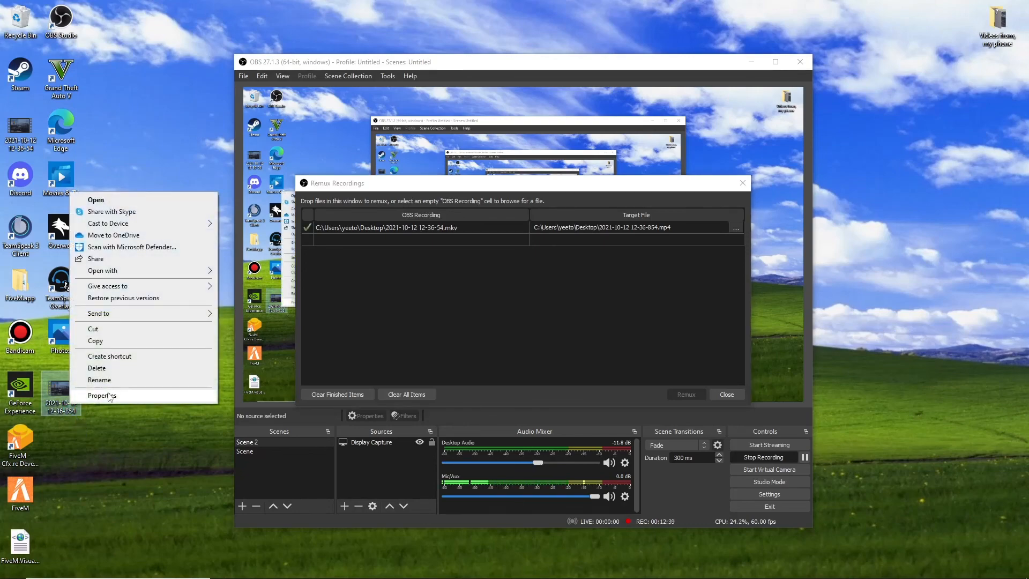
pyautogui.click(103, 396)
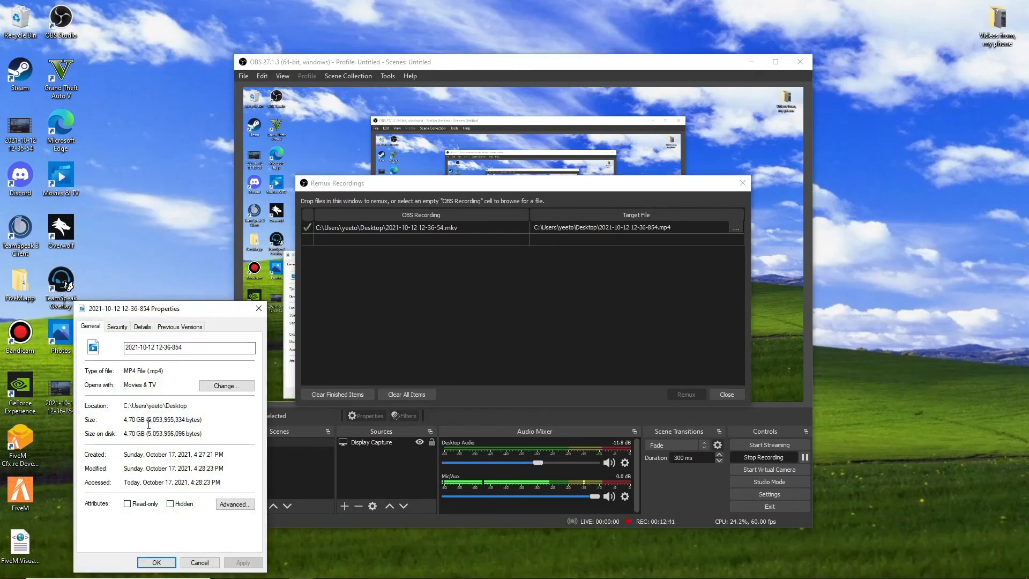
pyautogui.click(258, 308)
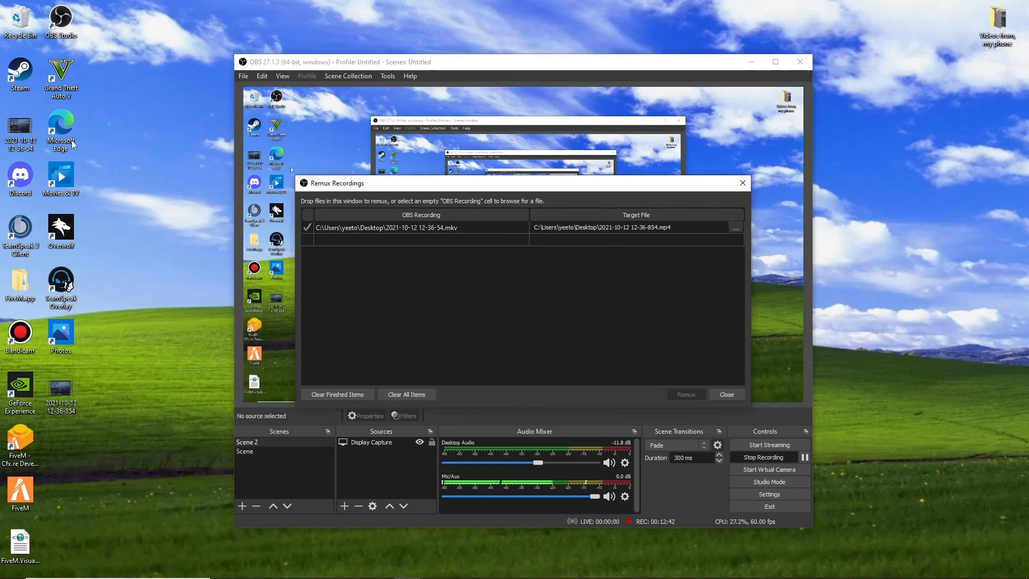
pyautogui.click(24, 128)
pyautogui.rightClick(25, 130)
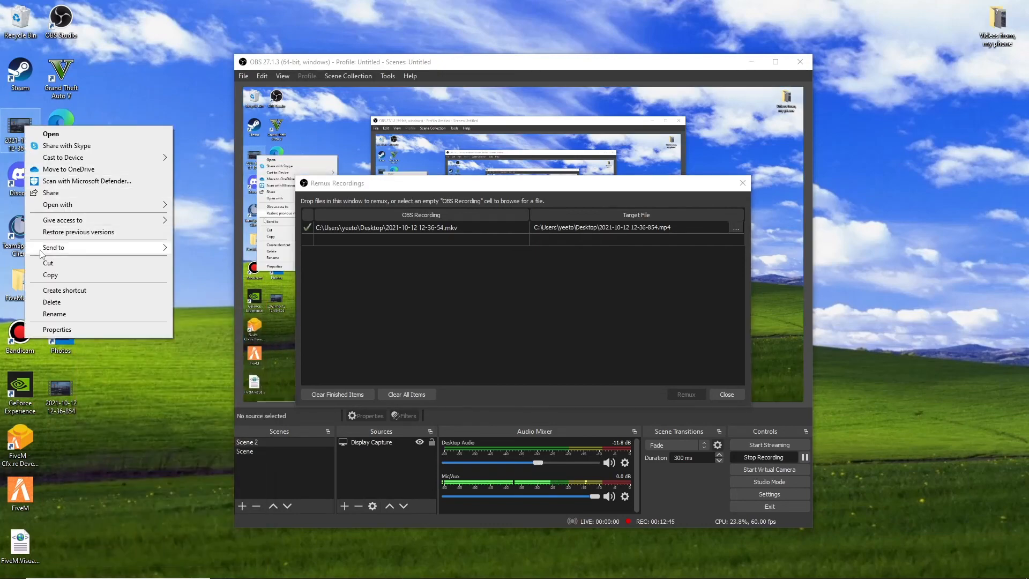
pyautogui.click(63, 332)
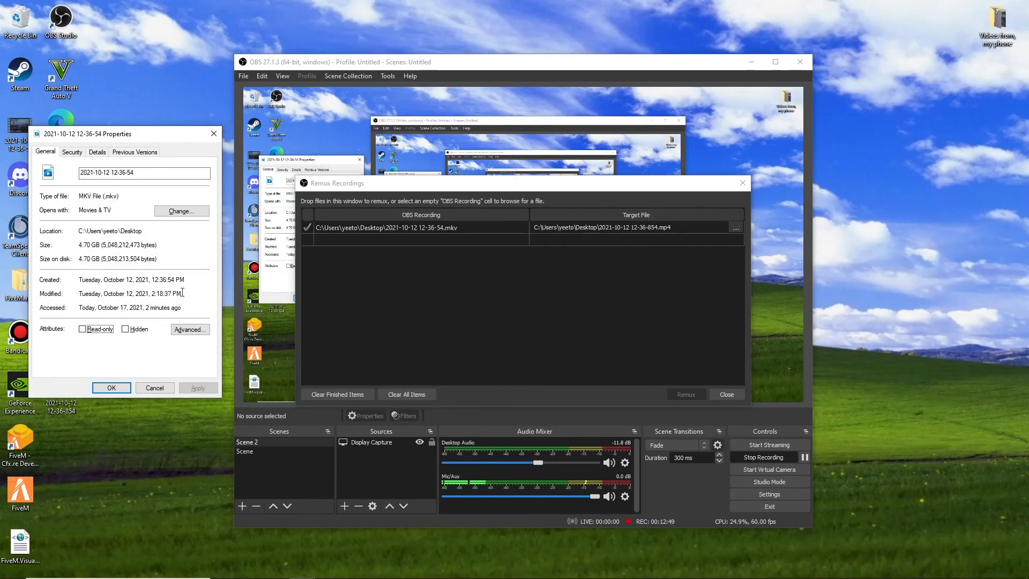
pyautogui.click(115, 388)
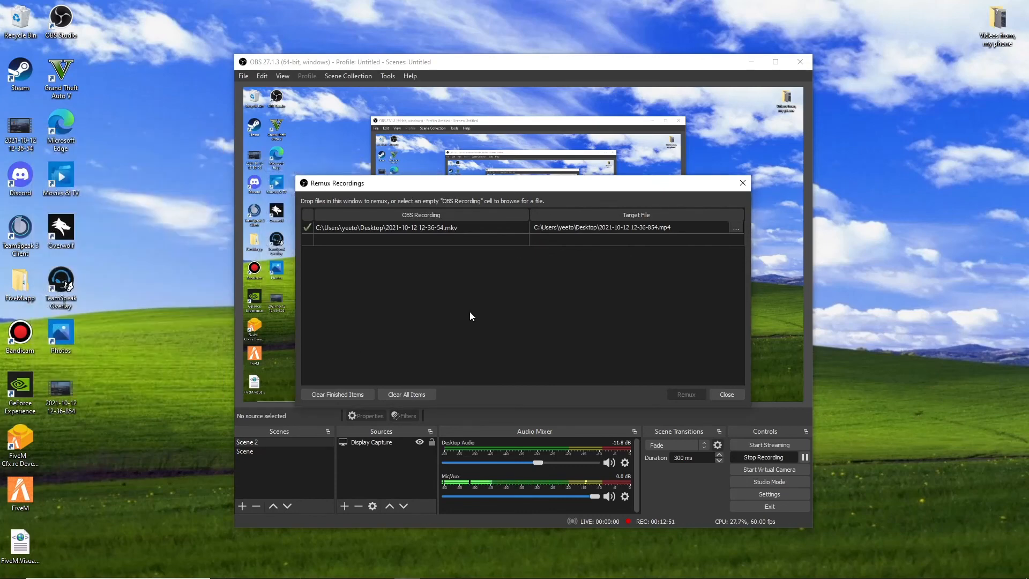
pyautogui.click(734, 395)
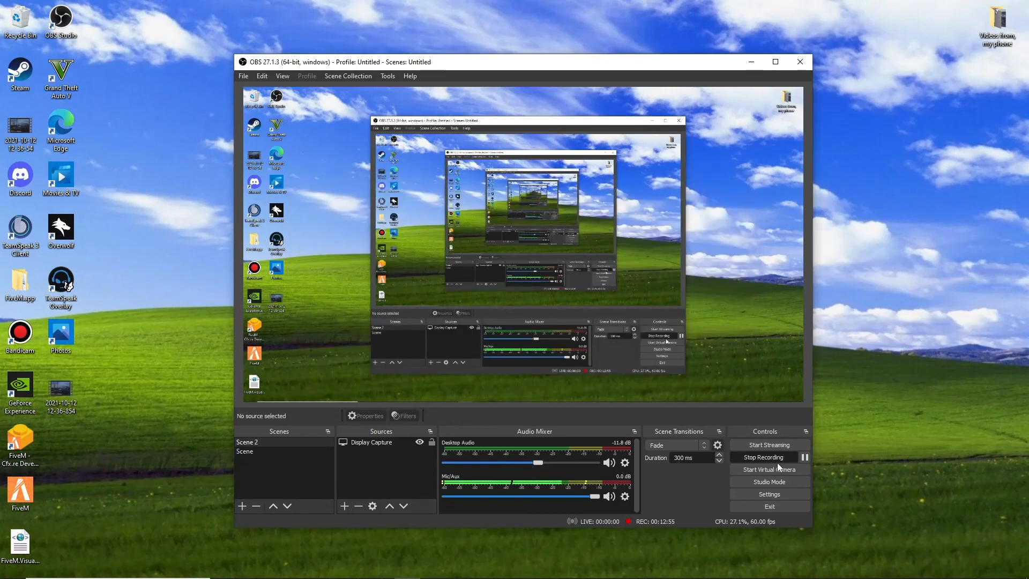